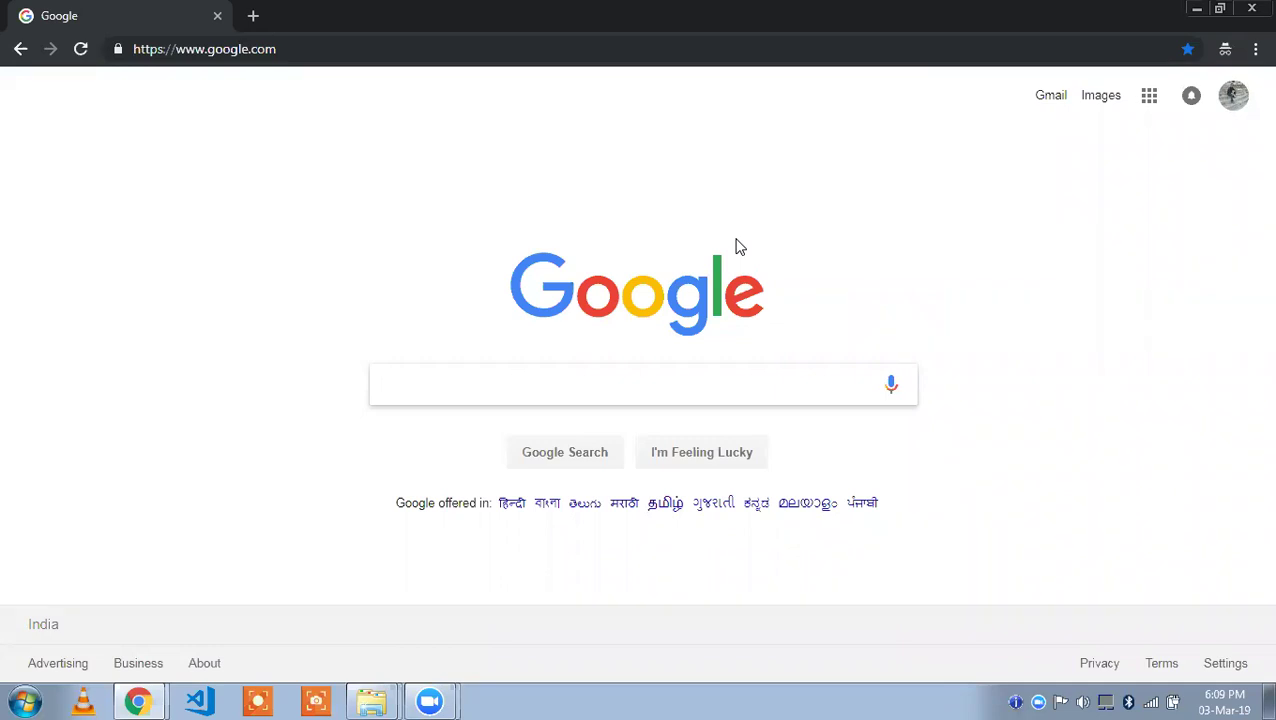
# - Search Google for 'console play store' using the suggested query
pyautogui.click(572, 384)
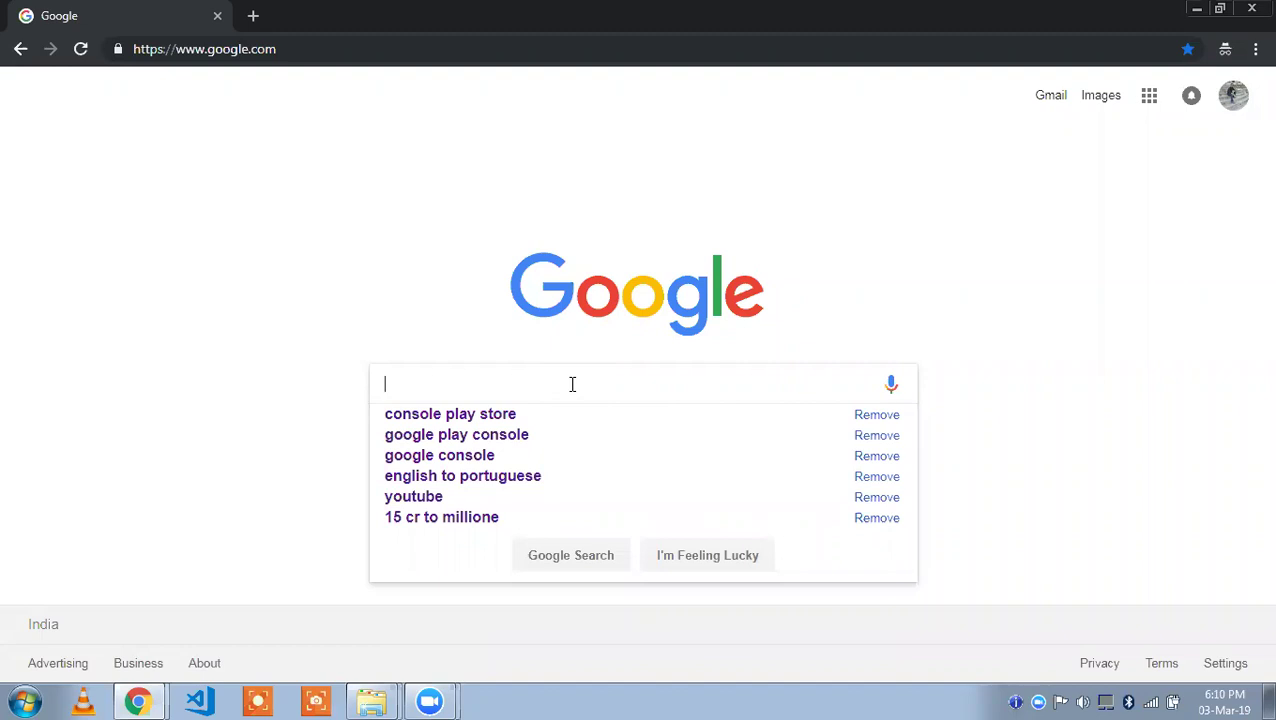
pyautogui.press('Down')
pyautogui.press('Return')
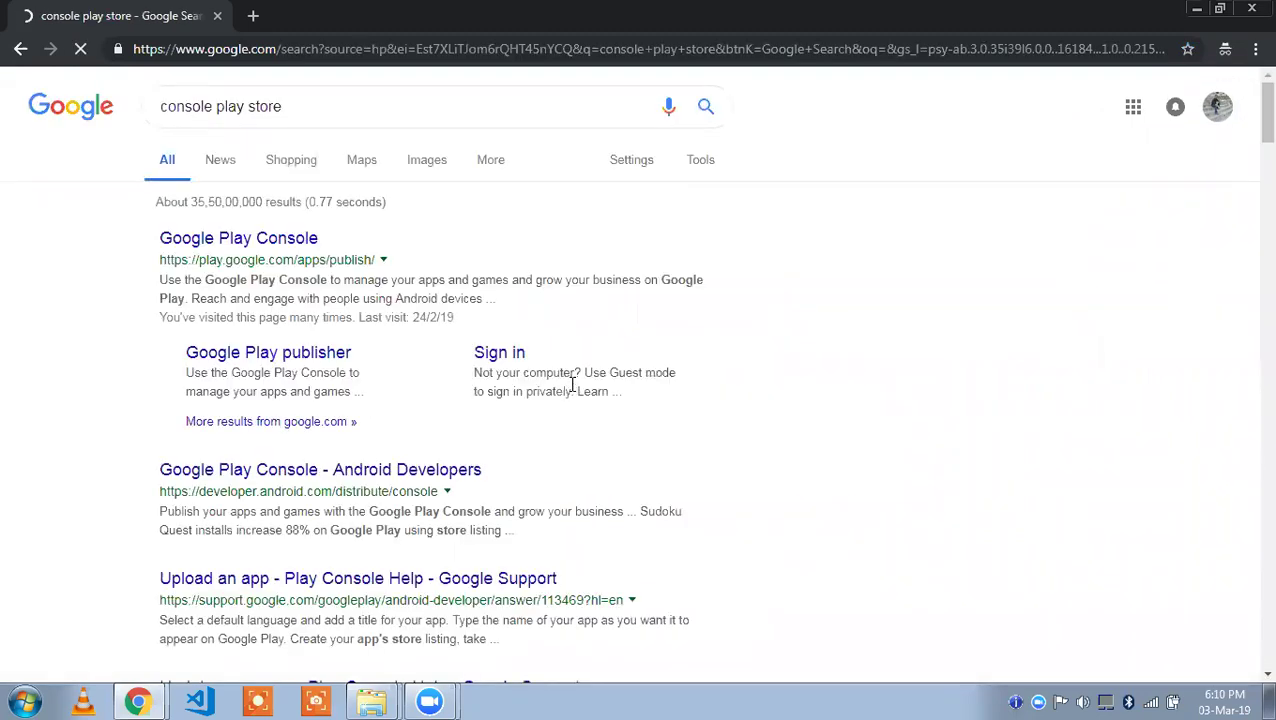
# - Open Play Console signup, accept the developer distribution agreement, and close the $25 payment dialog unpaid
pyautogui.click(215, 240)
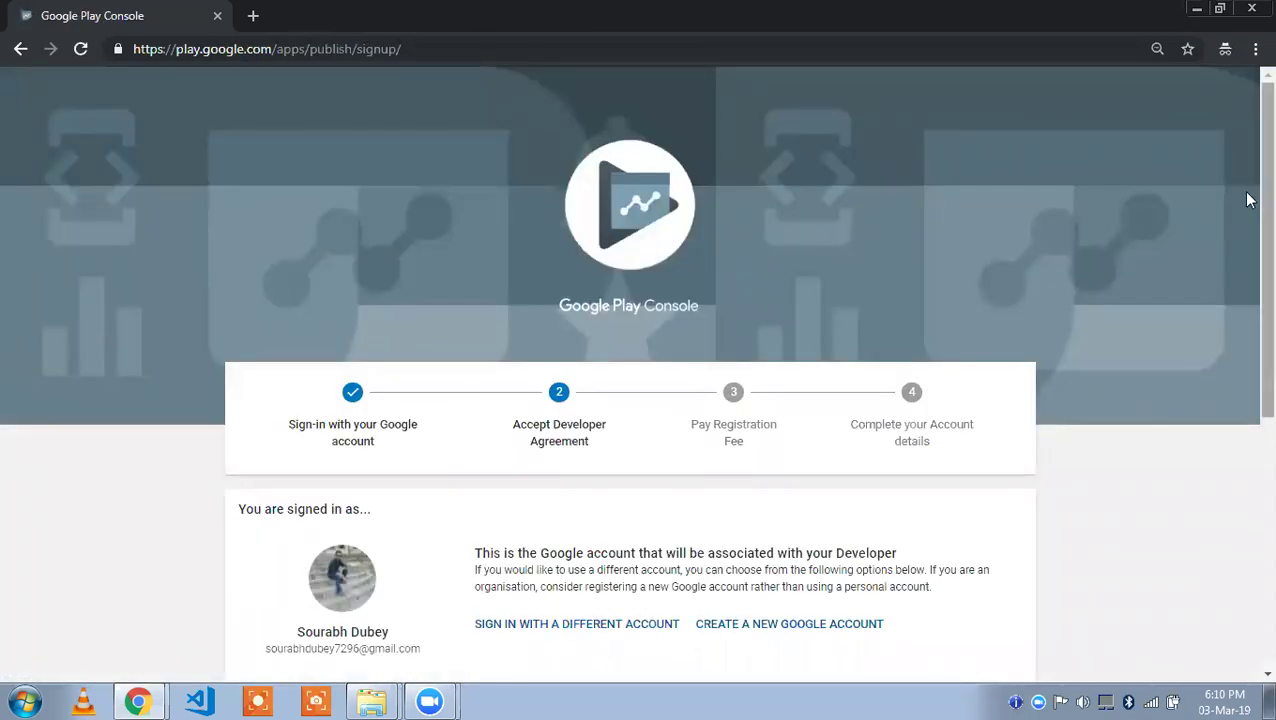
pyautogui.scroll(-5, 1248, 213)
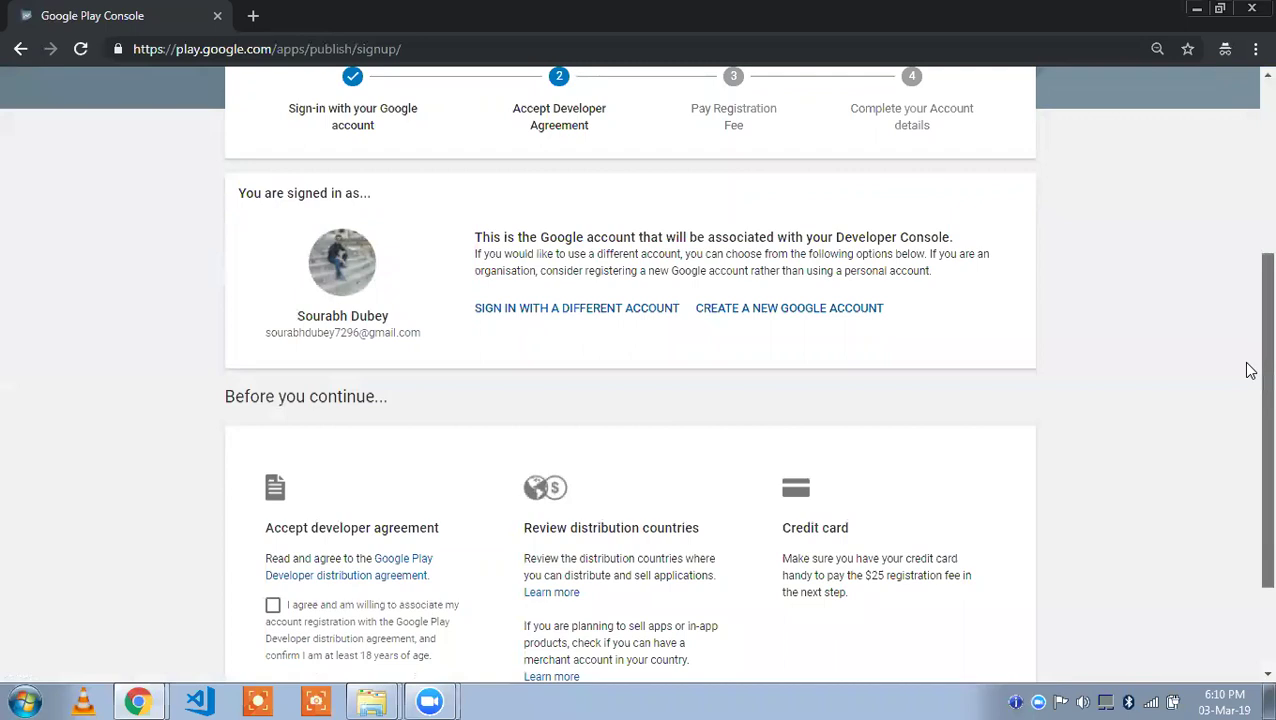
pyautogui.click(272, 463)
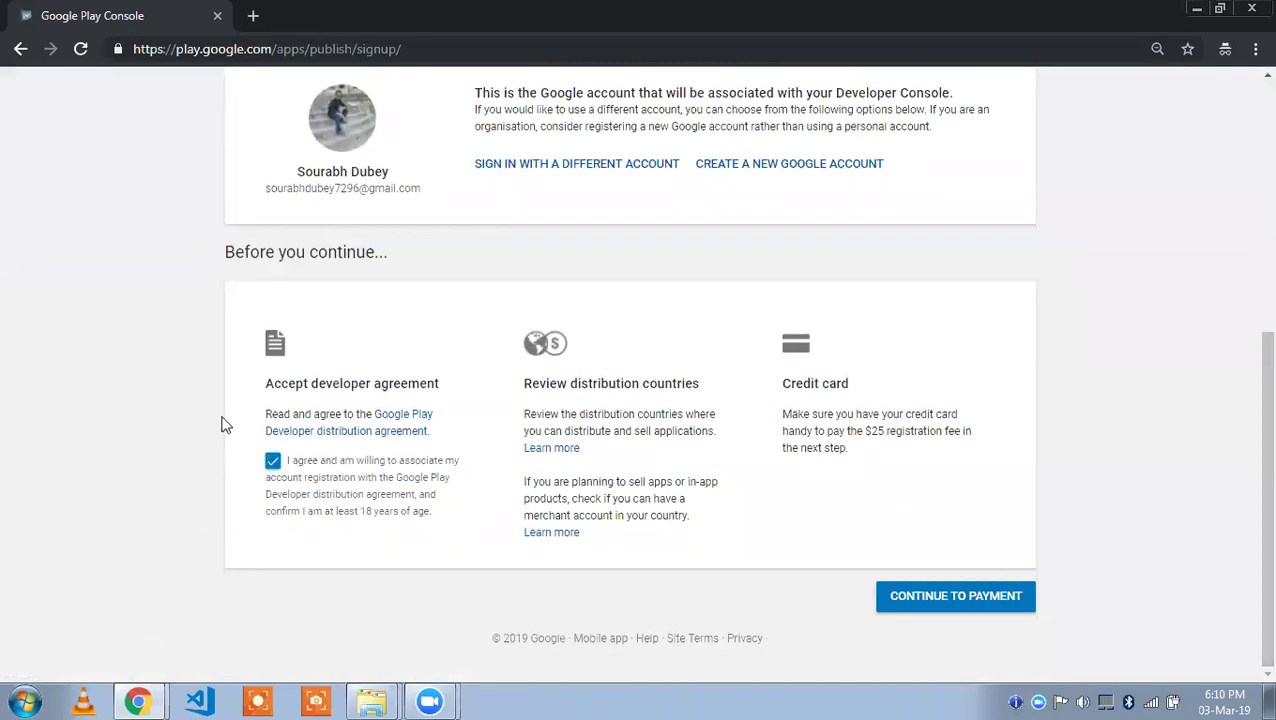
pyautogui.click(963, 607)
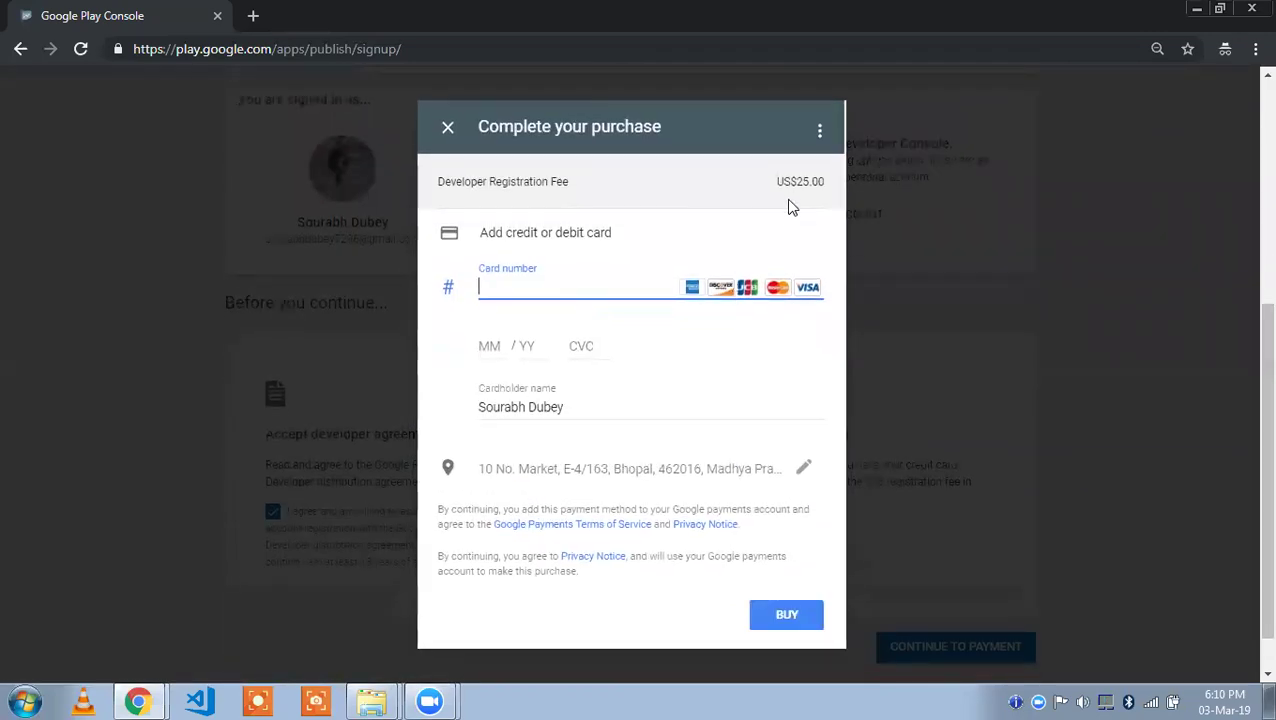
pyautogui.moveTo(778, 183); pyautogui.dragTo(801, 184)
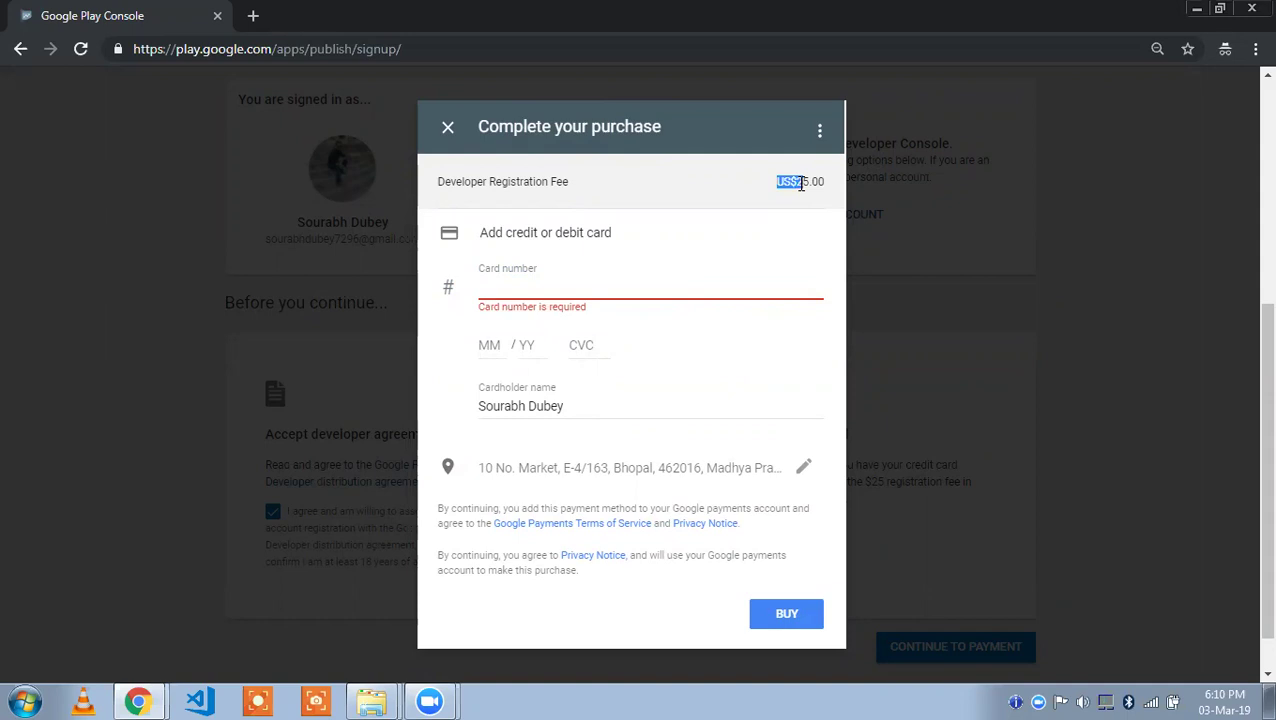
pyautogui.click(448, 127)
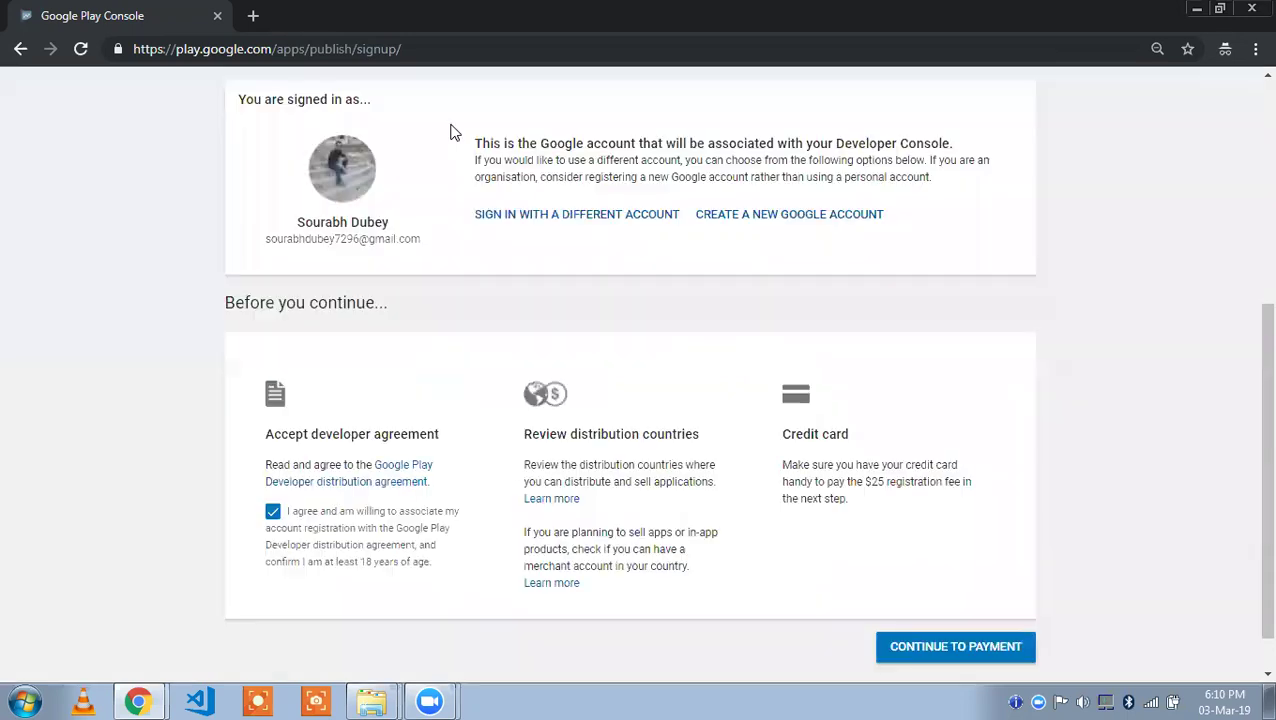
# - Return to All applications and create a new app titled 'FlashLight 2019'
pyautogui.click(217, 18)
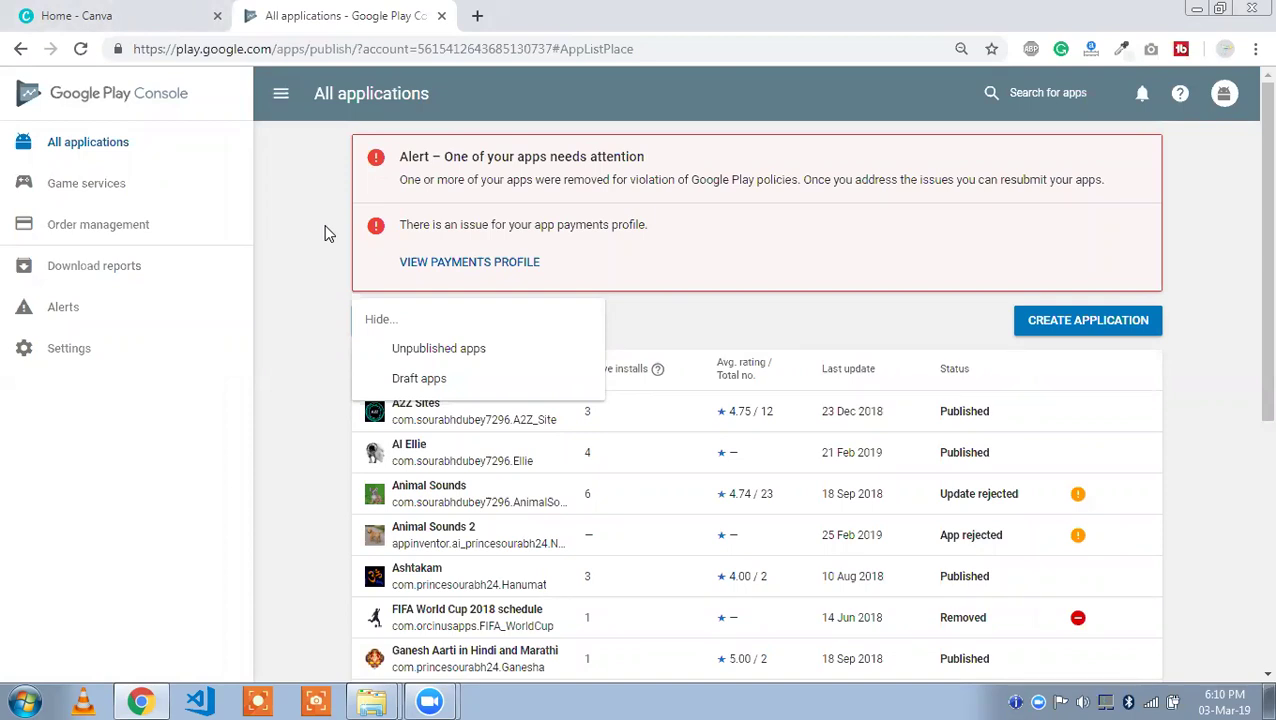
pyautogui.click(292, 258)
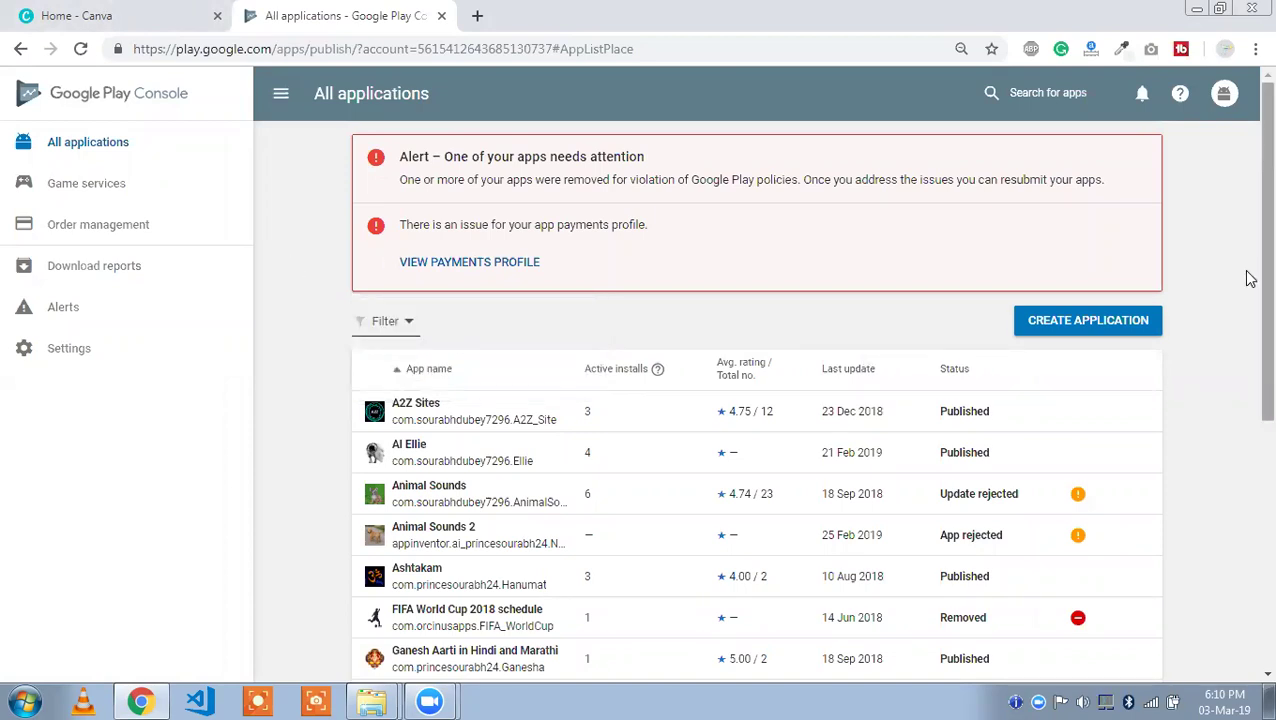
pyautogui.scroll(-1, 1249, 278)
pyautogui.click(1077, 320)
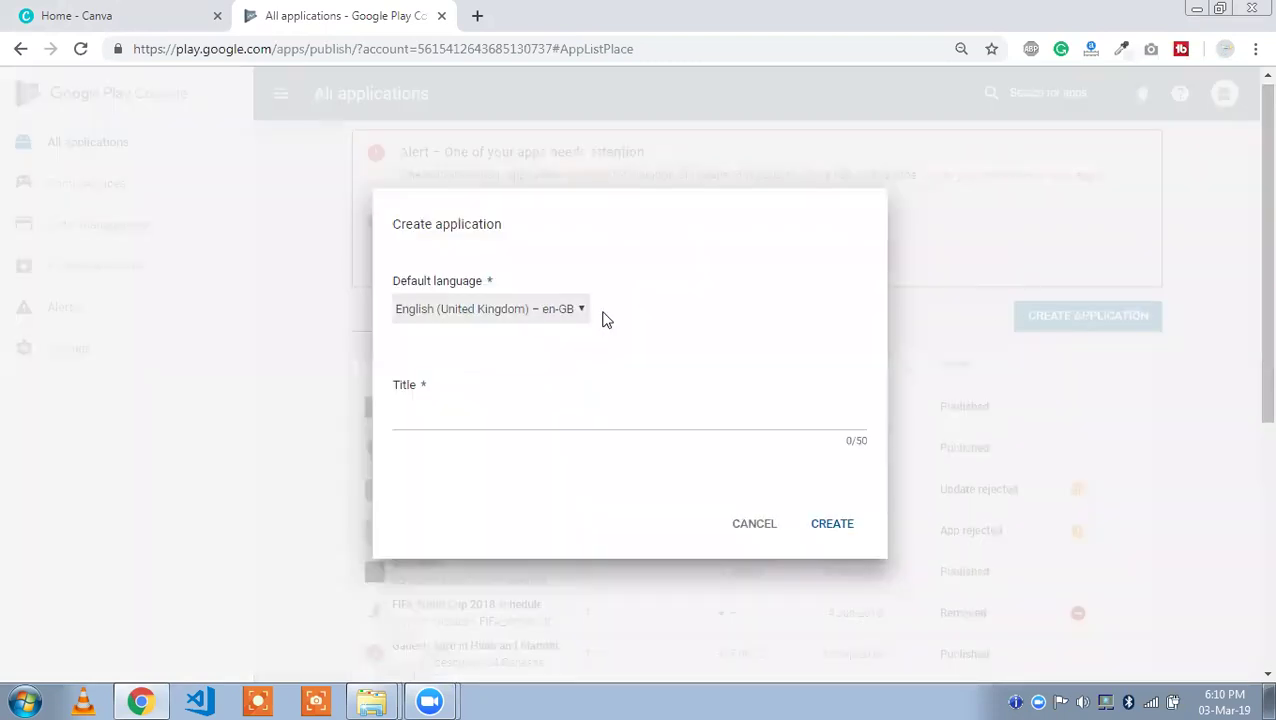
pyautogui.click(501, 419)
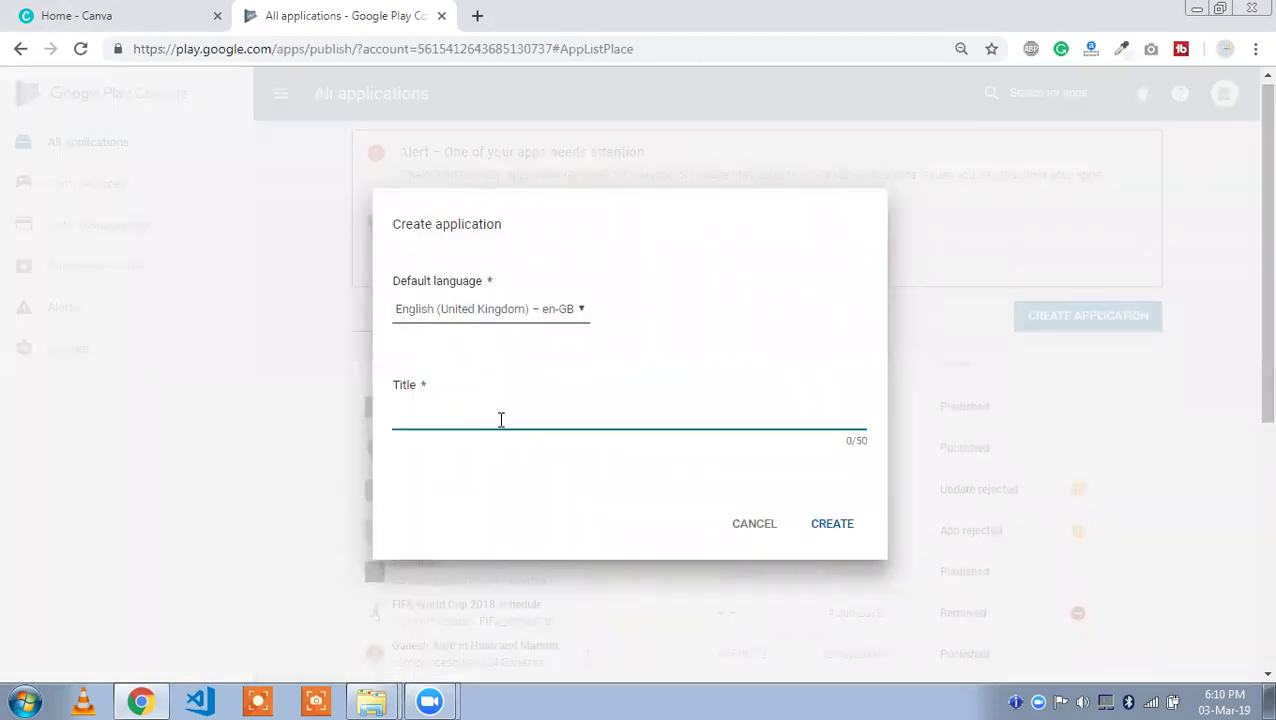
pyautogui.write('FlashLight 2019')
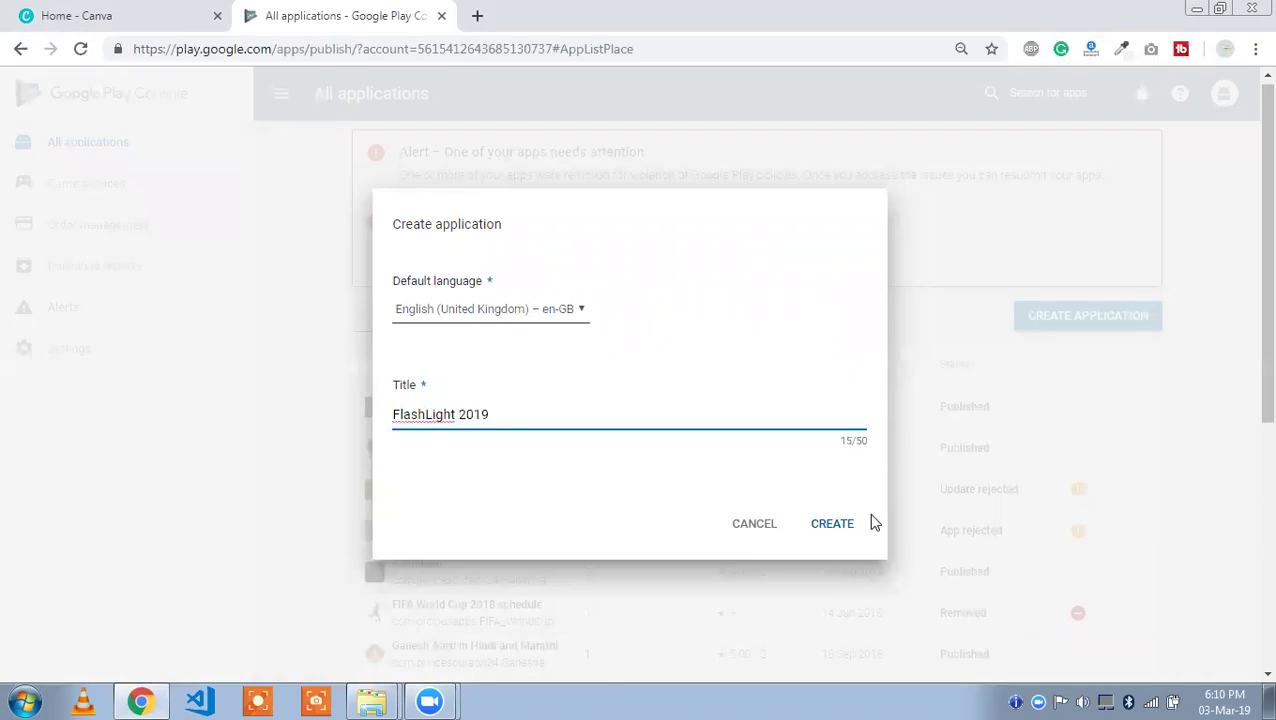
pyautogui.click(832, 523)
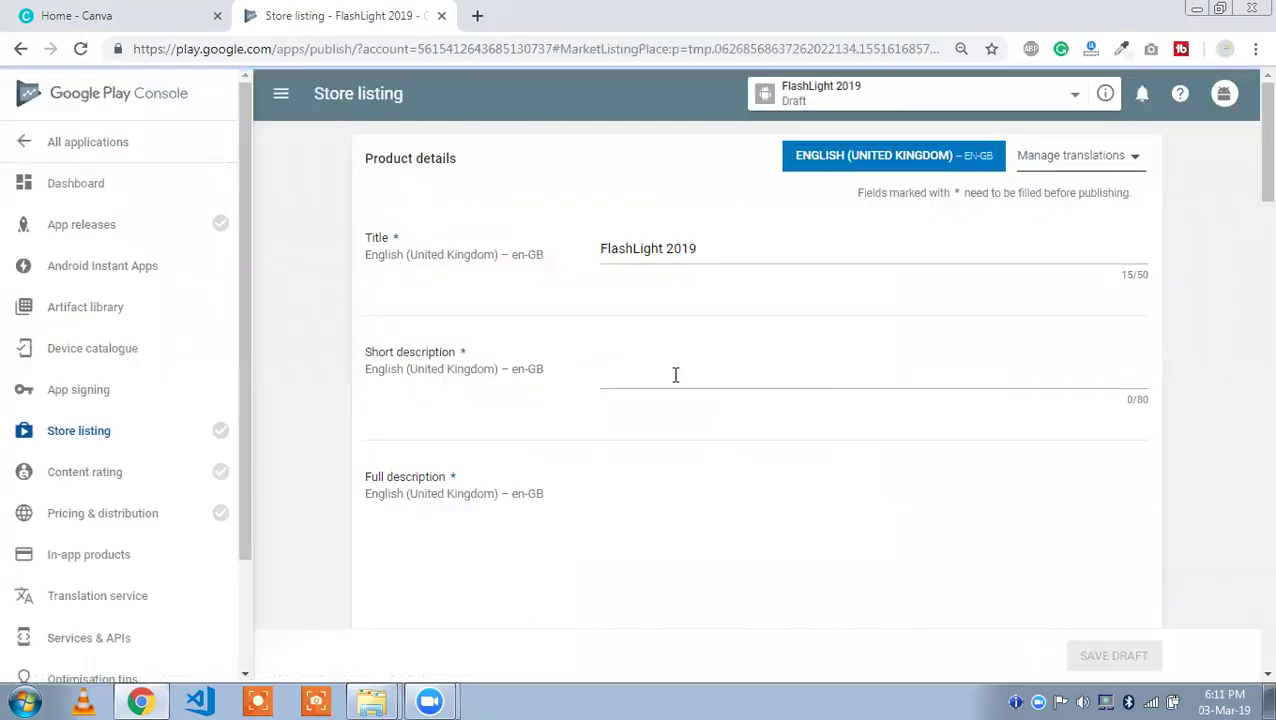
# - Enter the short description 'Flashlight. you can use your flashlight very easily.' with the spelling fix accepted
pyautogui.click(644, 400)
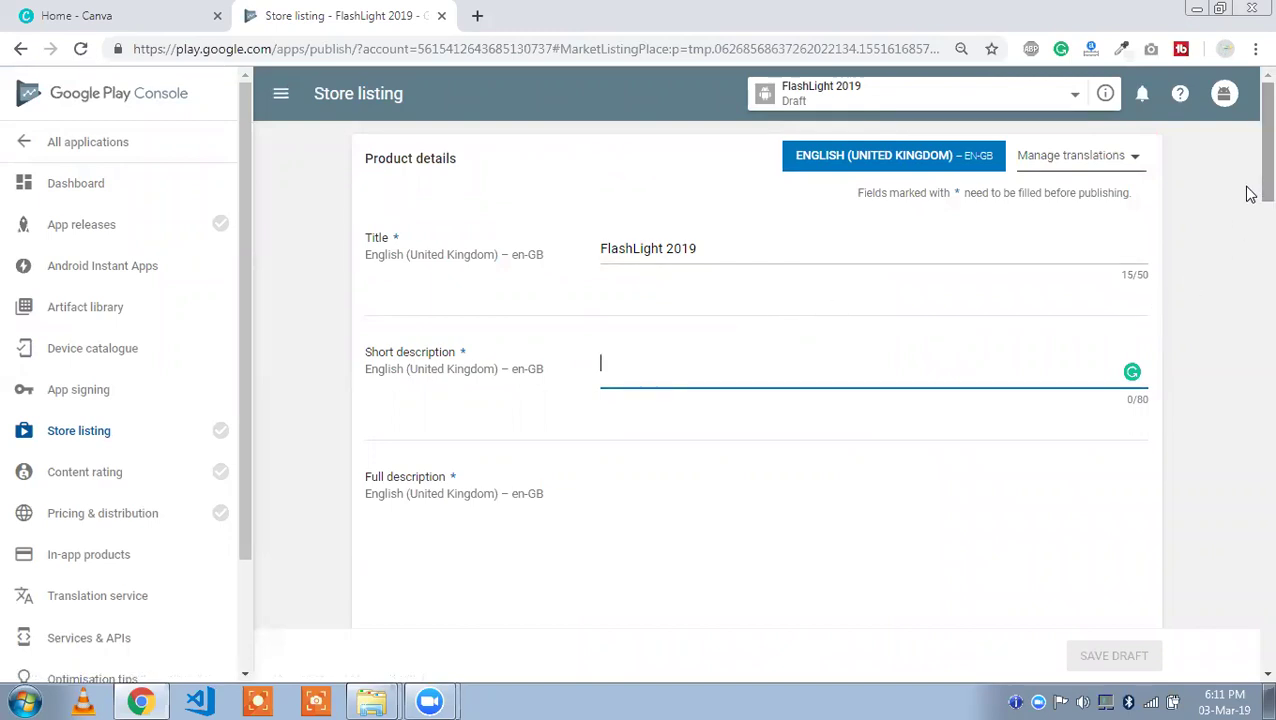
pyautogui.write('Fla')
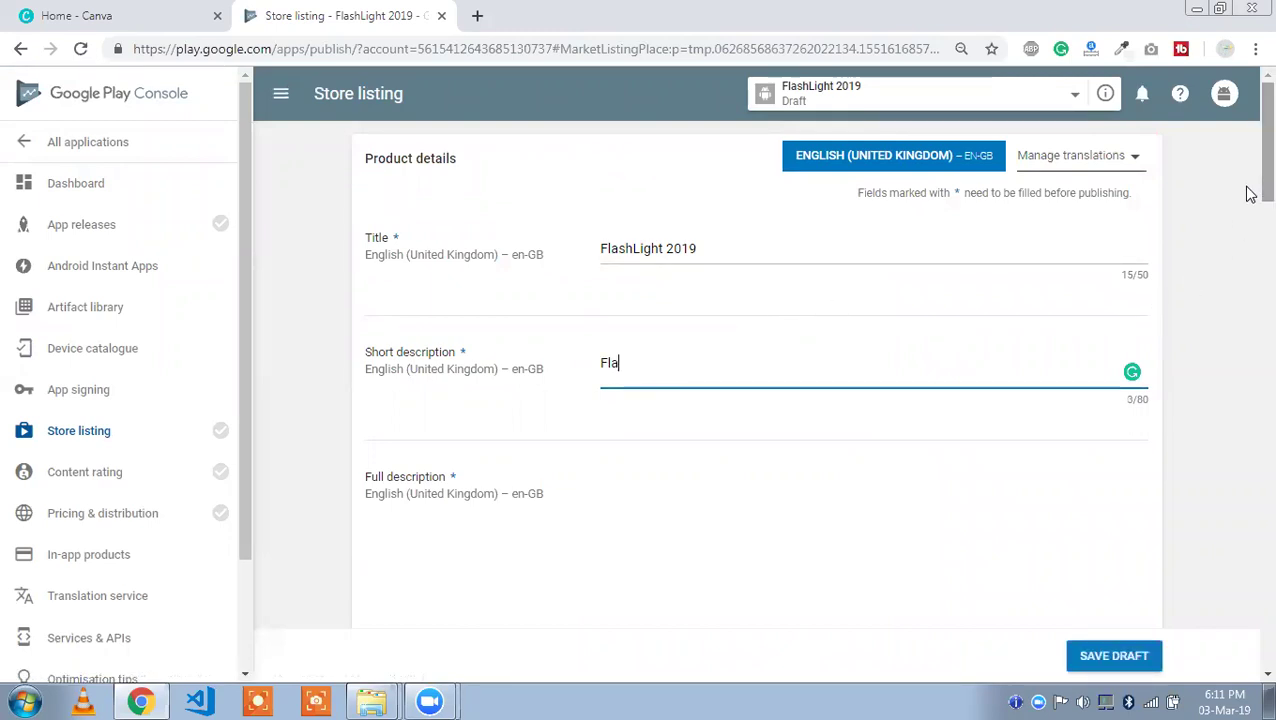
pyautogui.write('shlight. you can use')
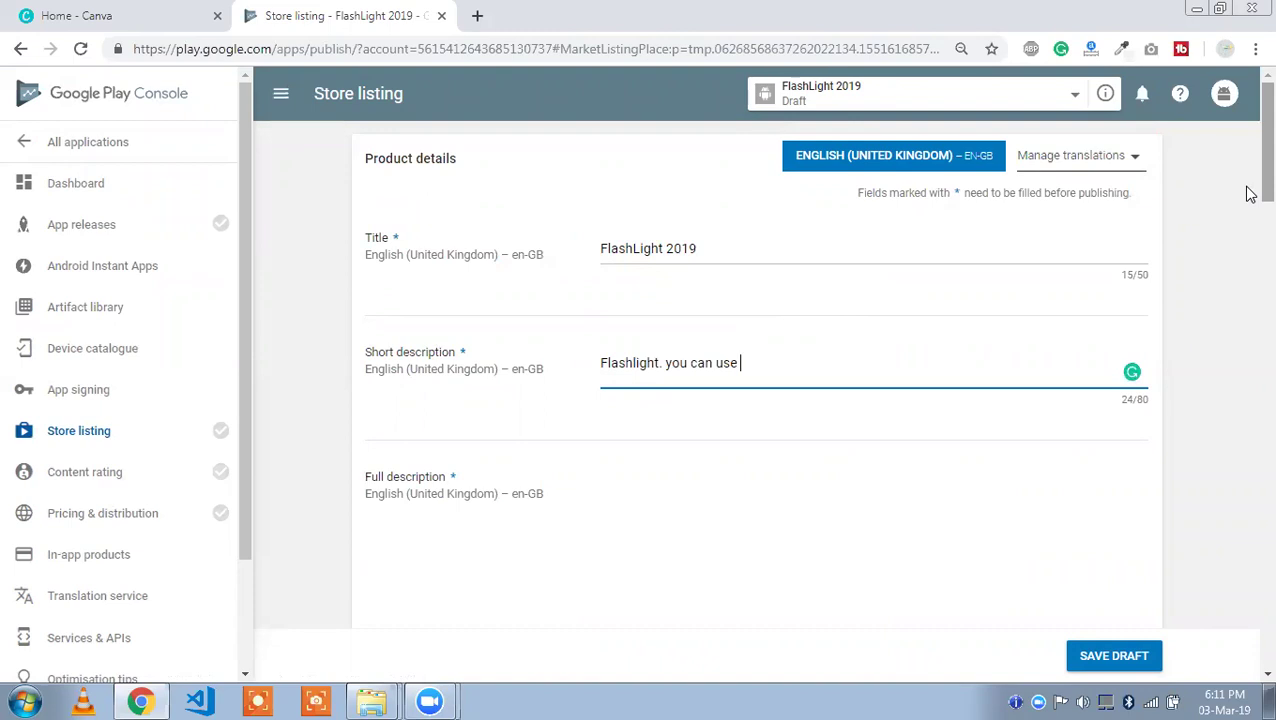
pyautogui.write(' your flash light')
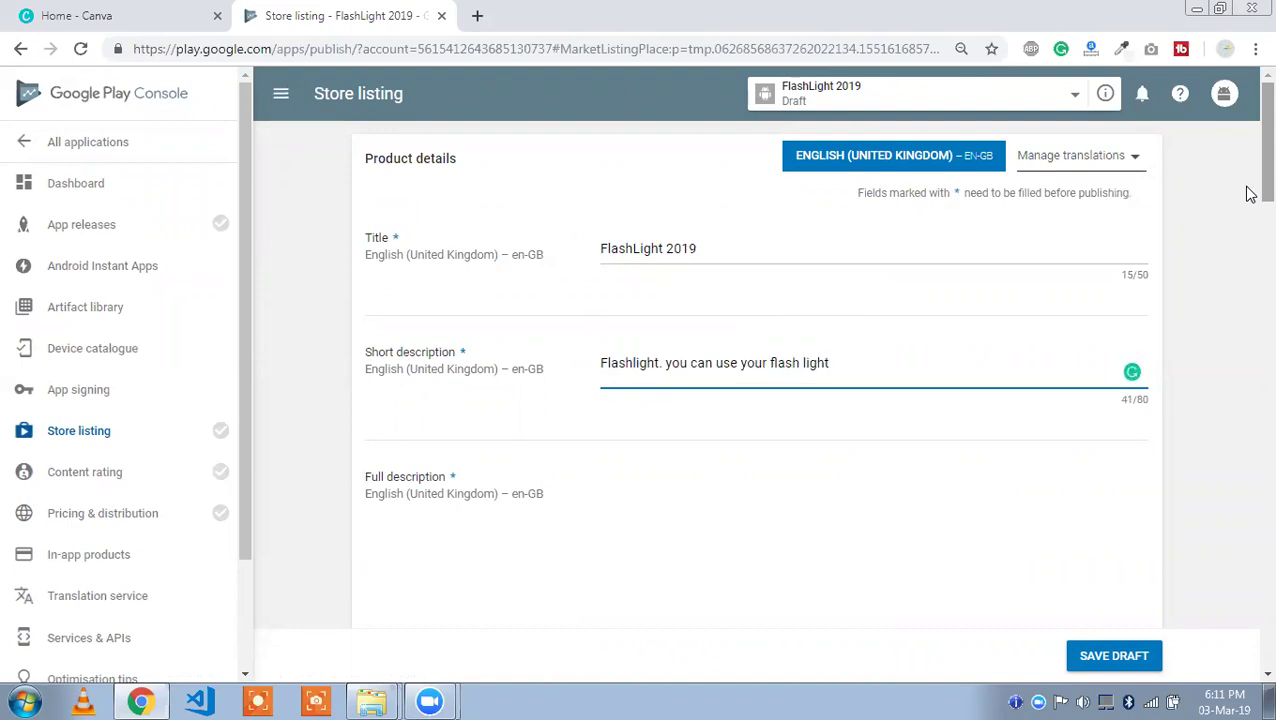
pyautogui.press('BackSpace')
pyautogui.press('BackSpace')
pyautogui.press('BackSpace')
pyautogui.write('very e')
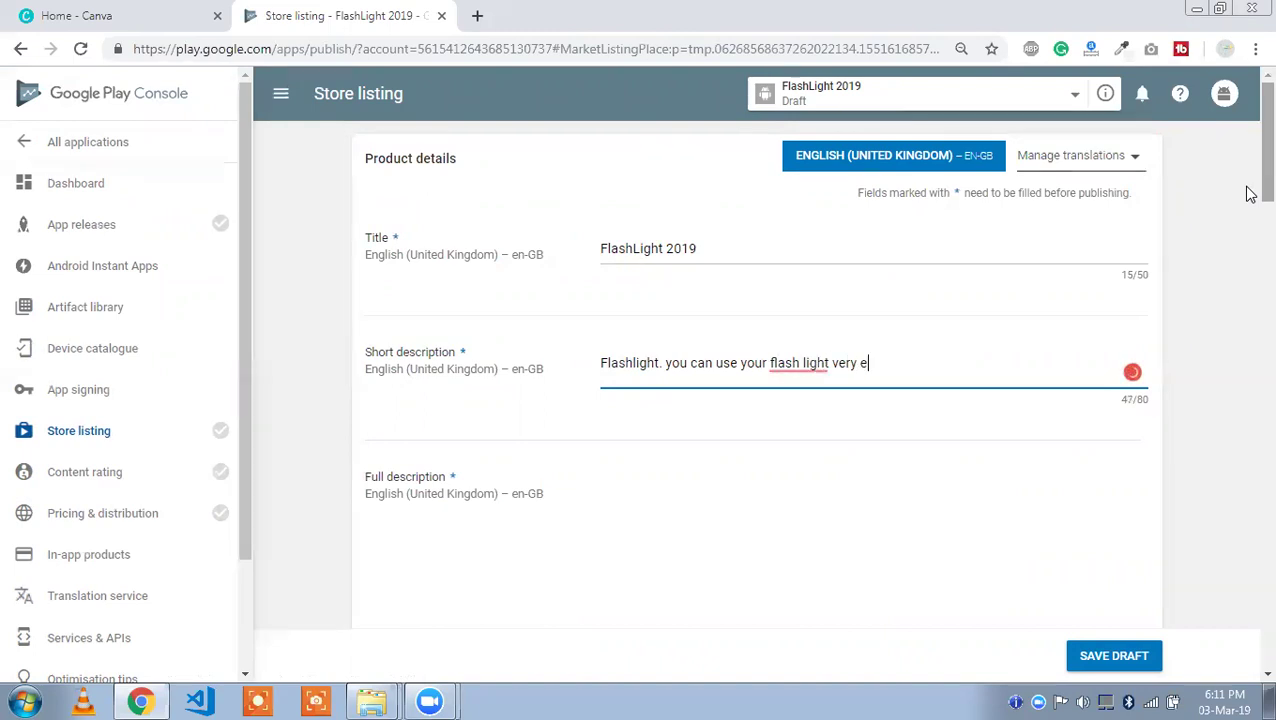
pyautogui.write('asily')
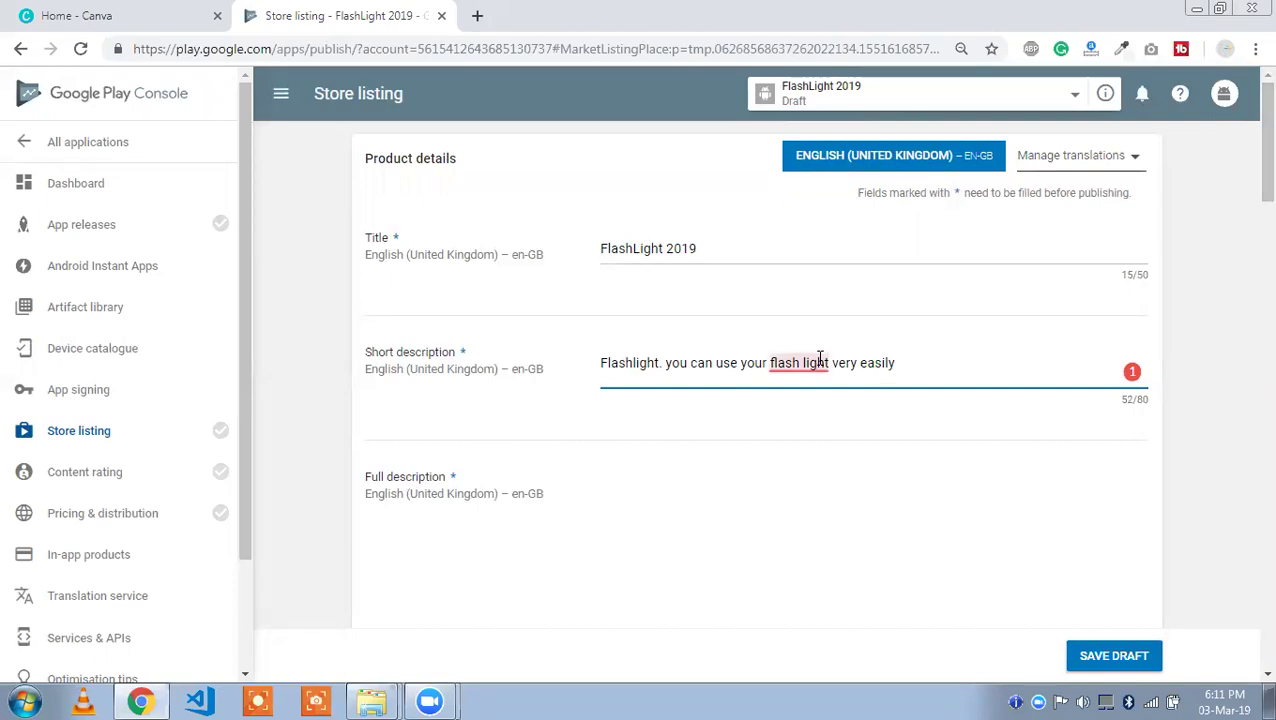
pyautogui.moveTo(805, 363)
pyautogui.click(810, 416)
pyautogui.write('.')
# - Copy the same sentence into the Full description and open the phone screenshot file picker
pyautogui.scroll(-3, 1249, 201)
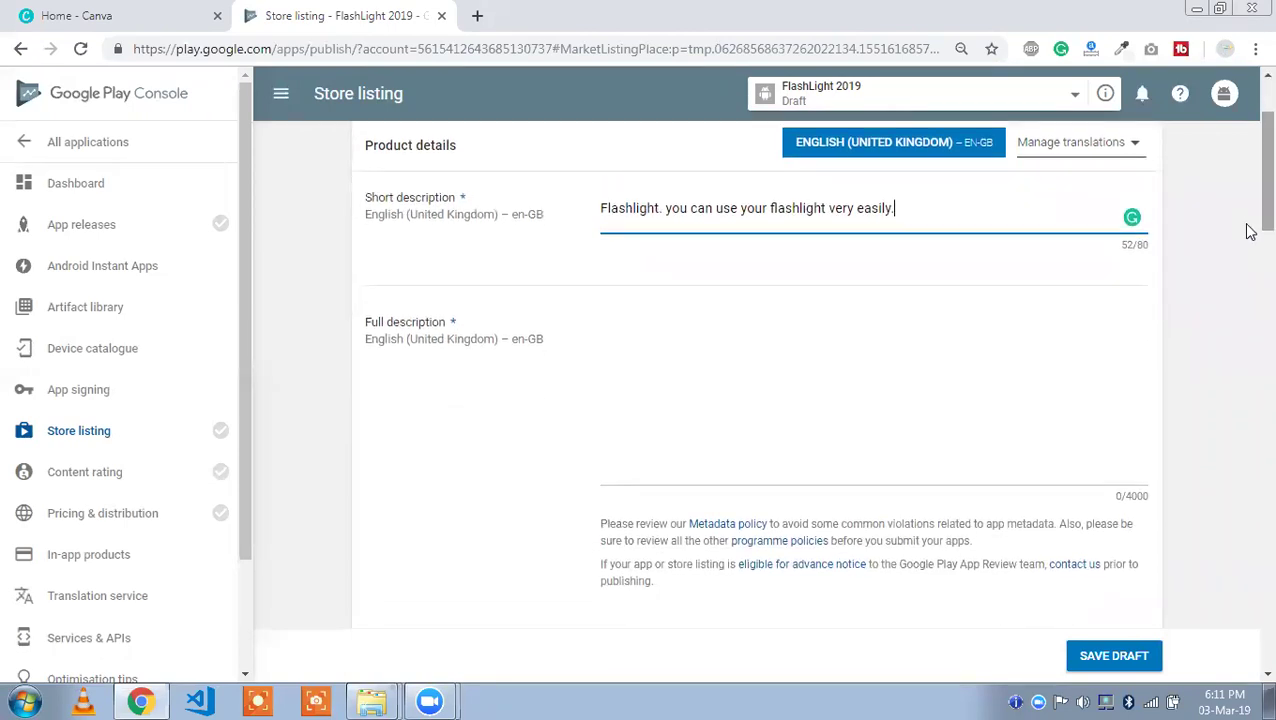
pyautogui.hotkey('ctrl', 'a')
pyautogui.hotkey('ctrl', 'c')
pyautogui.click(757, 382)
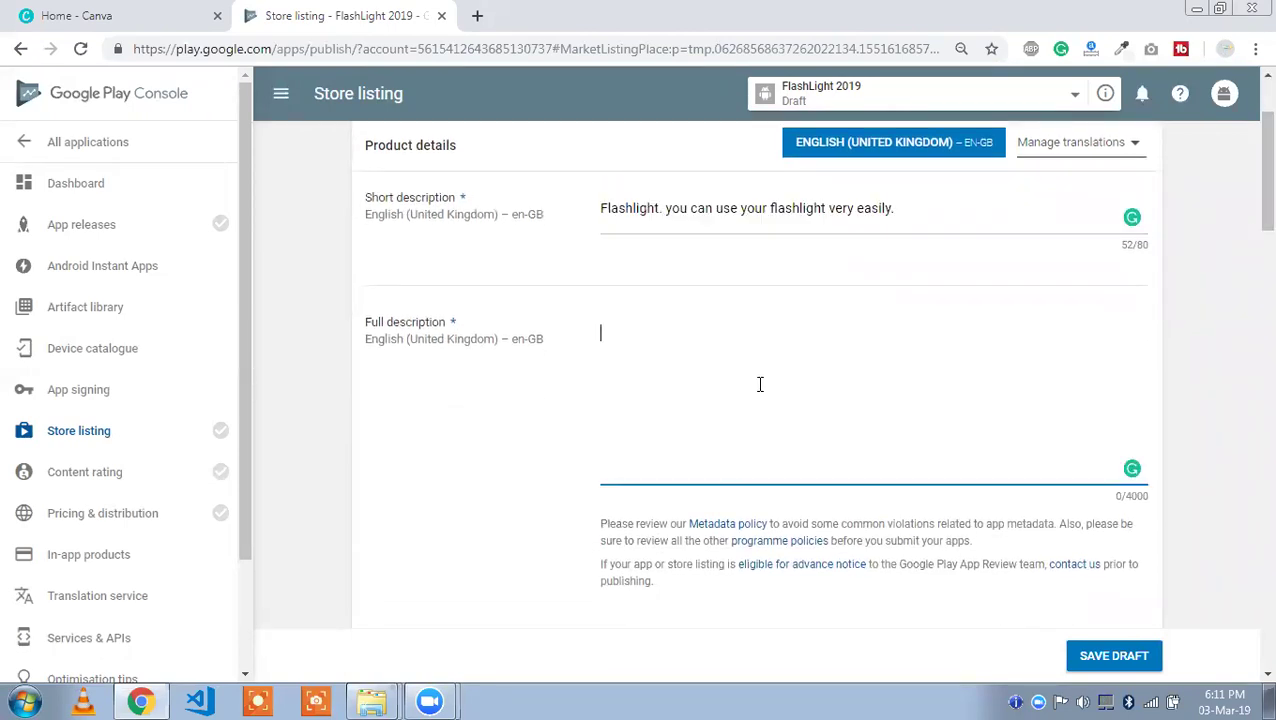
pyautogui.hotkey('ctrl', 'v')
pyautogui.press('Return')
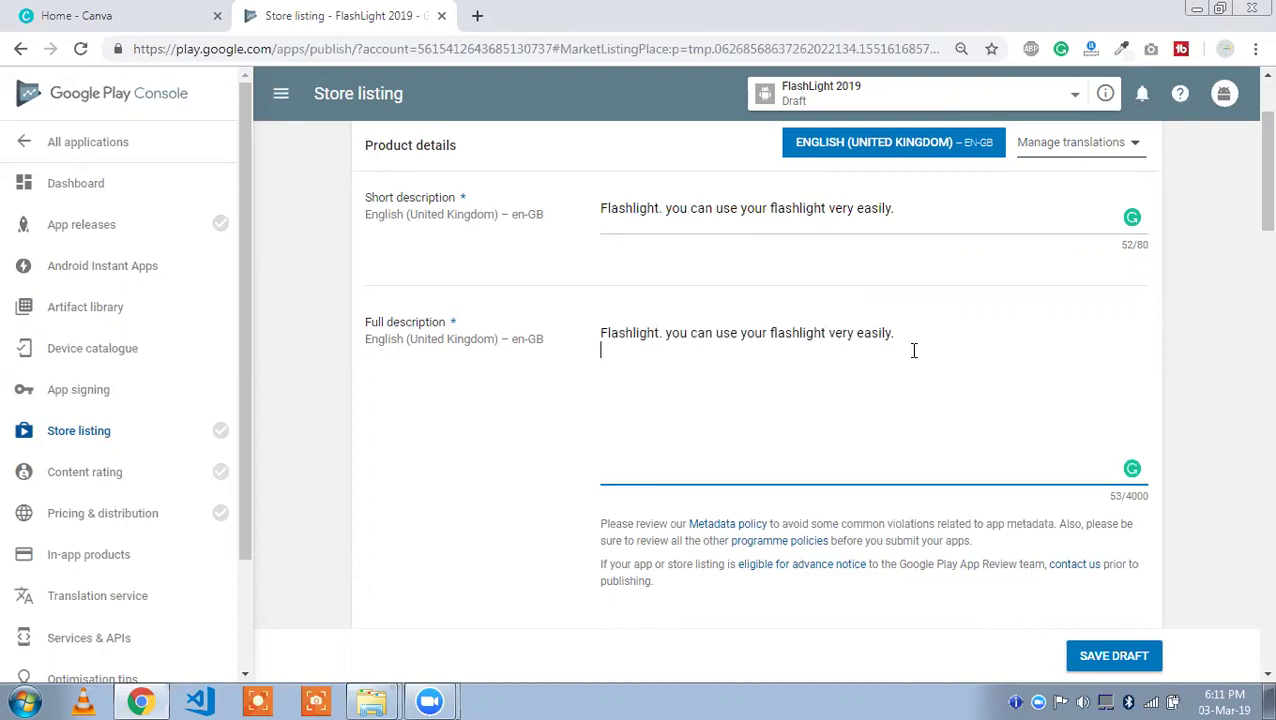
pyautogui.scroll(-4, 1248, 228)
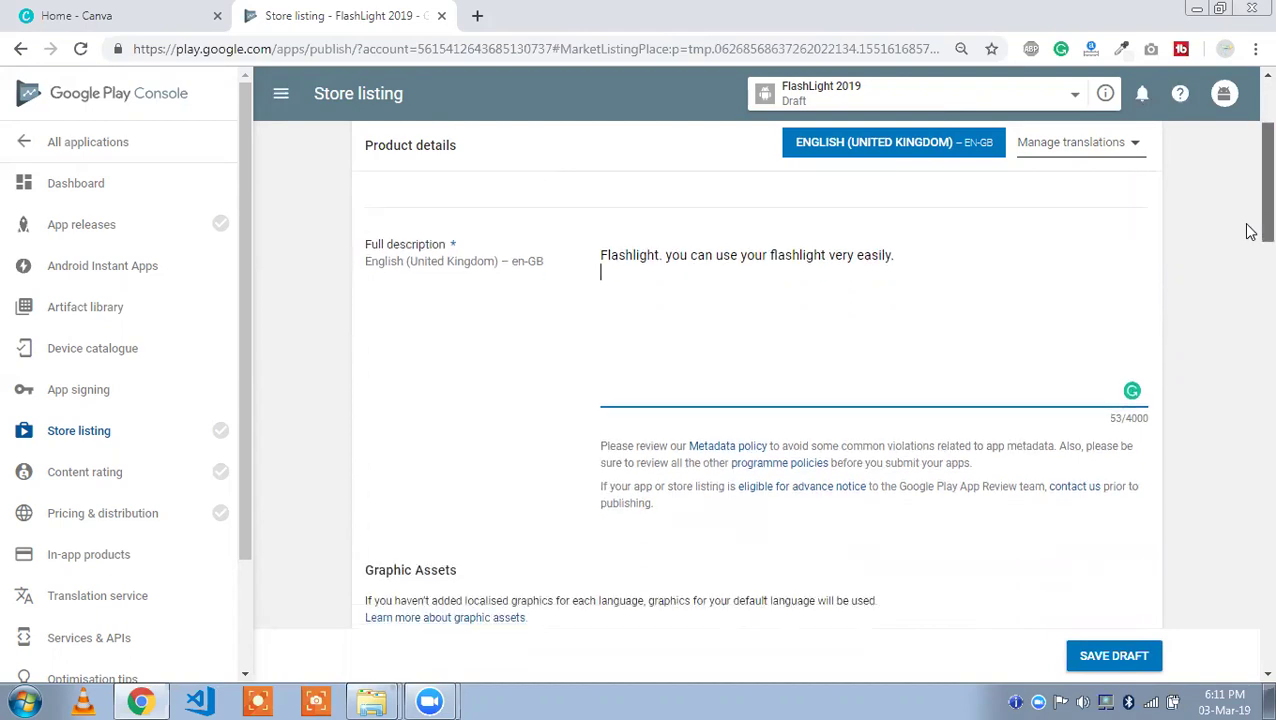
pyautogui.scroll(-6, 1248, 260)
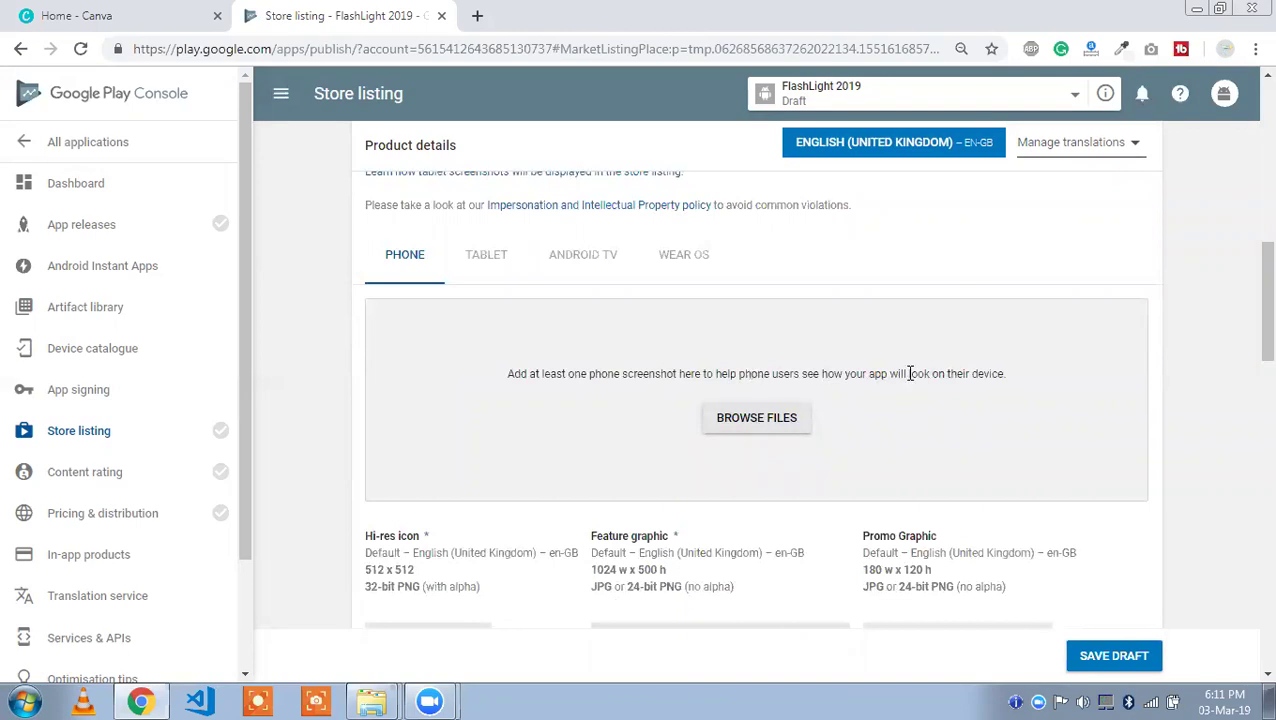
pyautogui.click(758, 415)
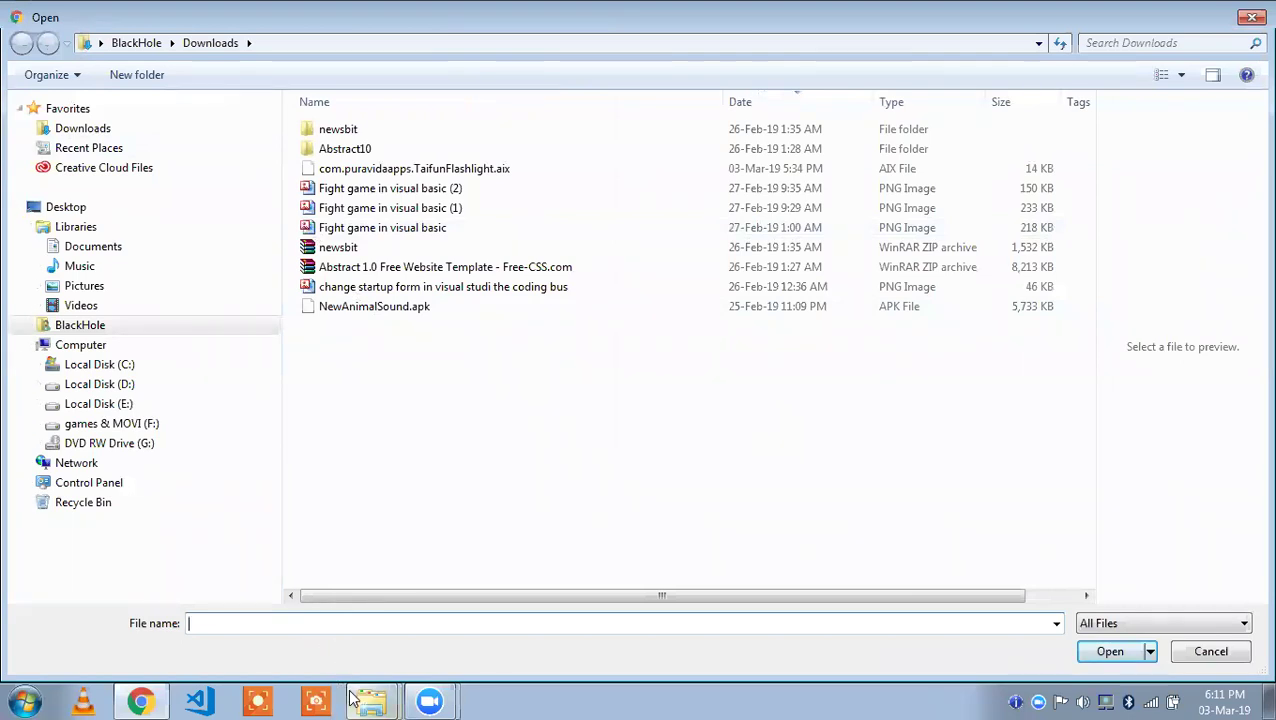
# - Copy the logo screen shot folder path from Explorer and return to the browser's Open dialog
pyautogui.moveTo(352, 700)
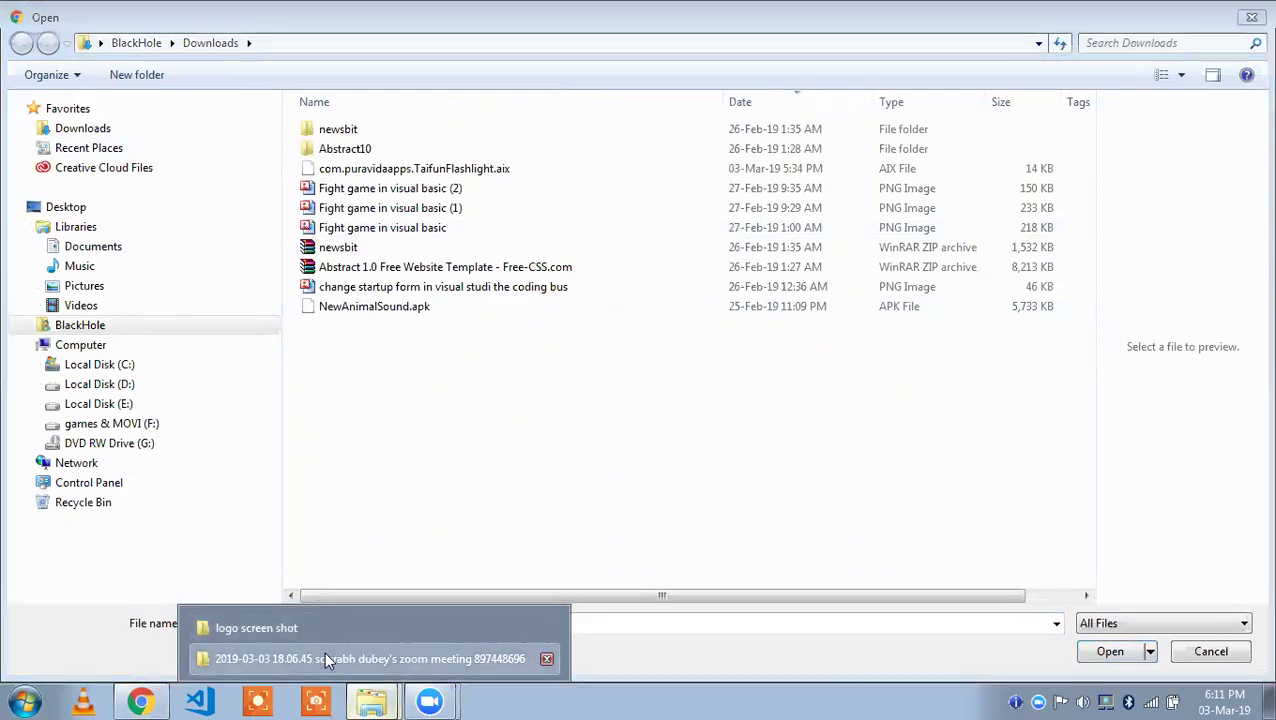
pyautogui.click(324, 651)
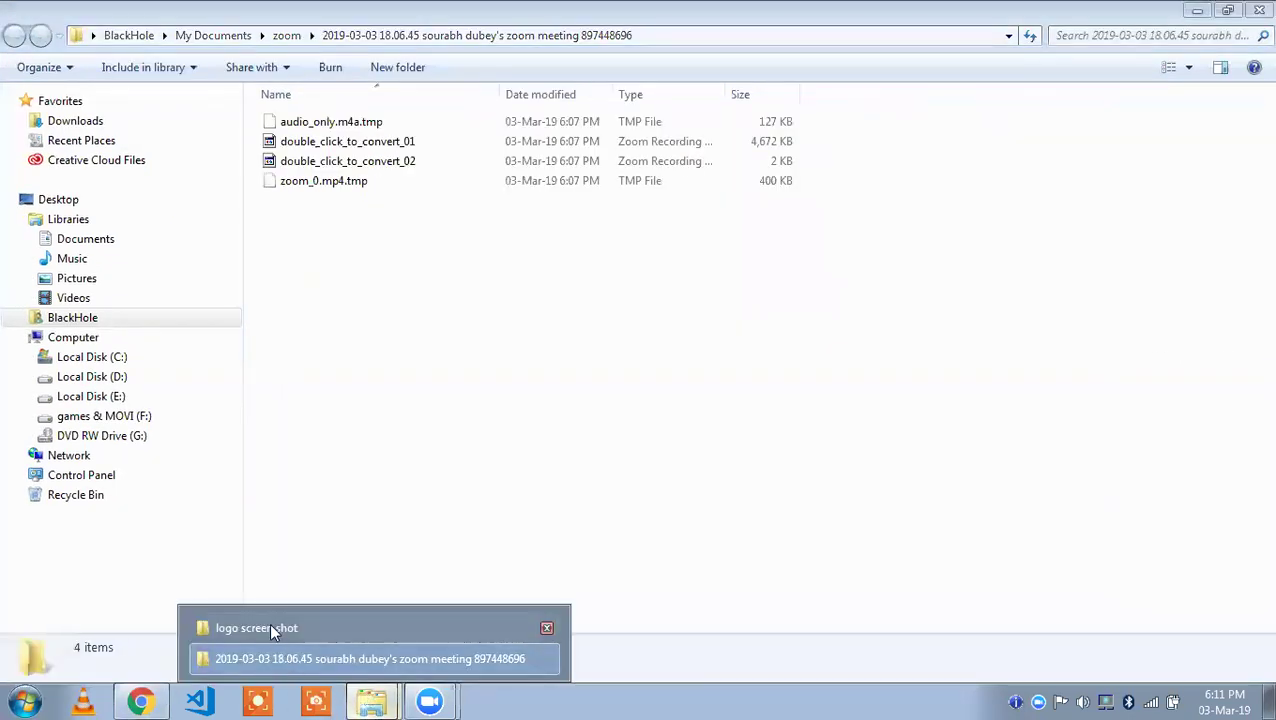
pyautogui.hotkey('alt', 'Tab')
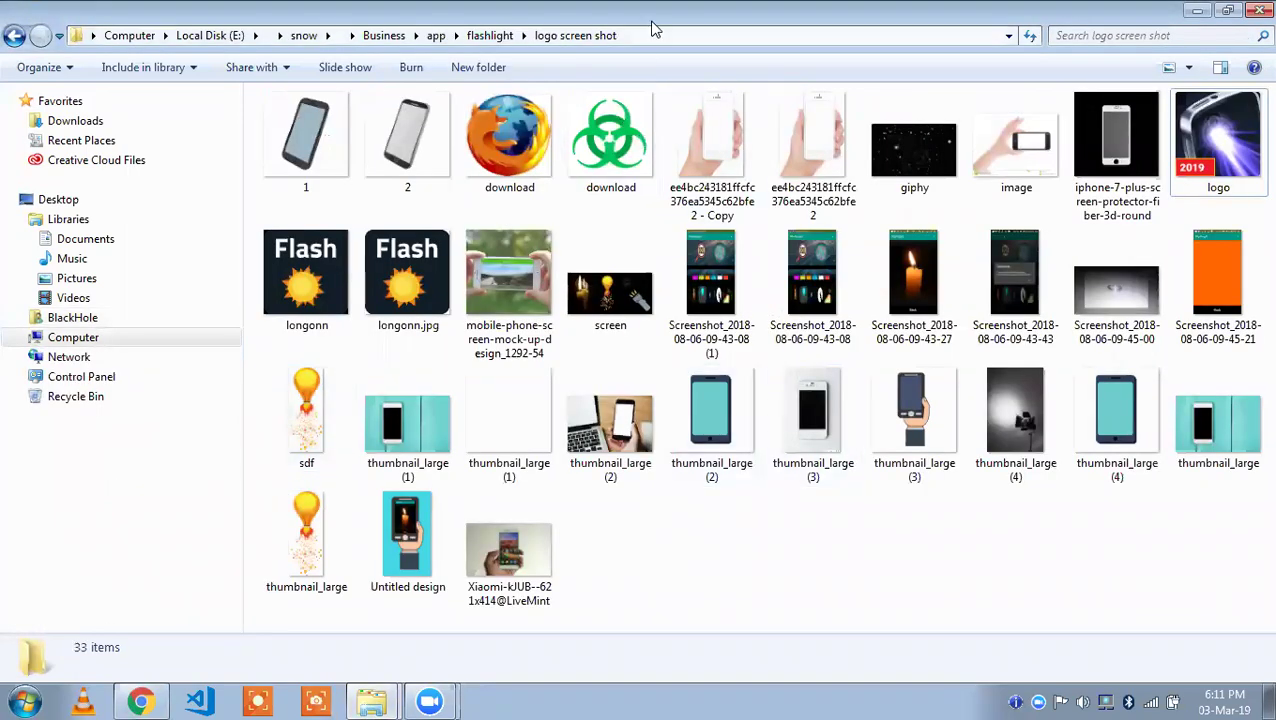
pyautogui.click(653, 45)
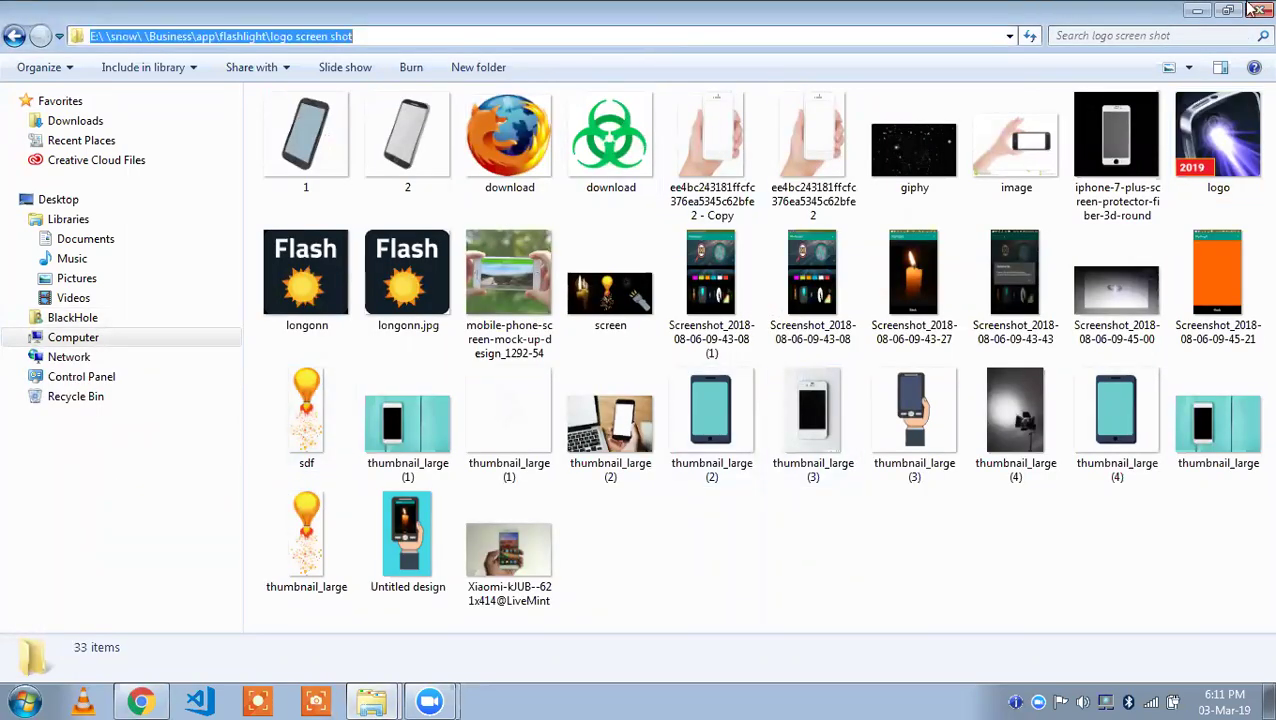
pyautogui.hotkey('alt', 'Tab')
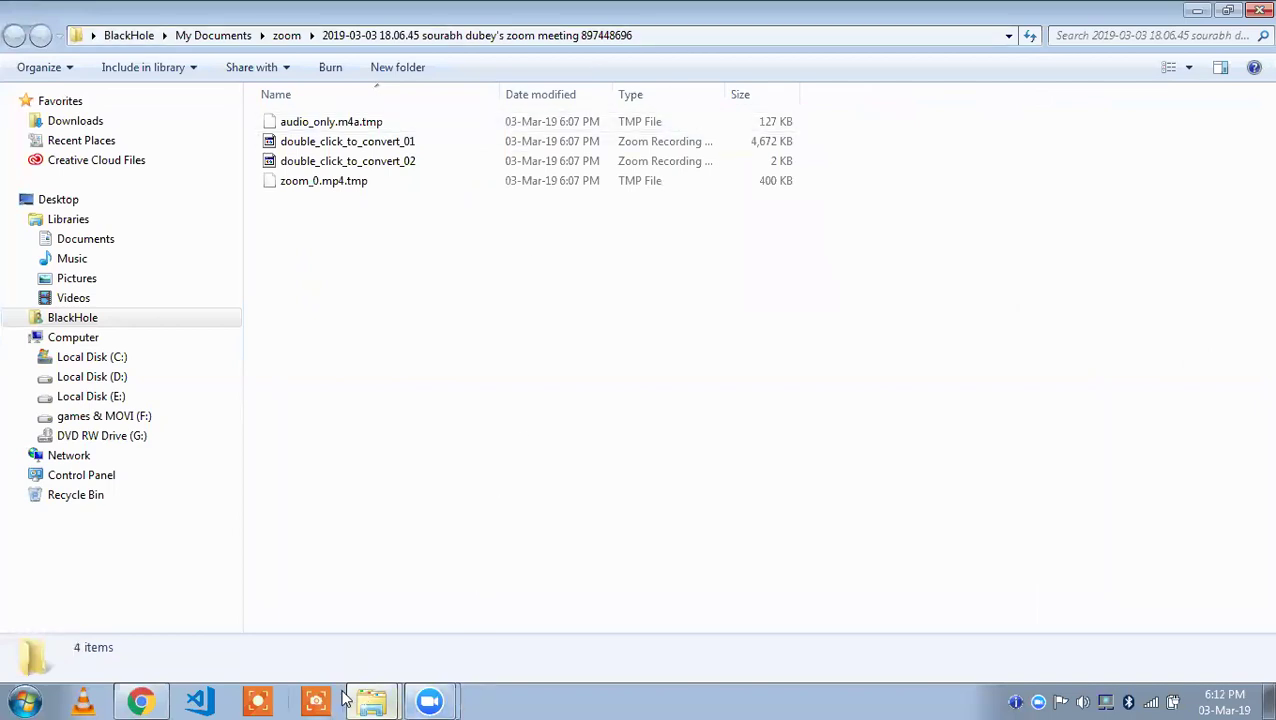
pyautogui.click(141, 700)
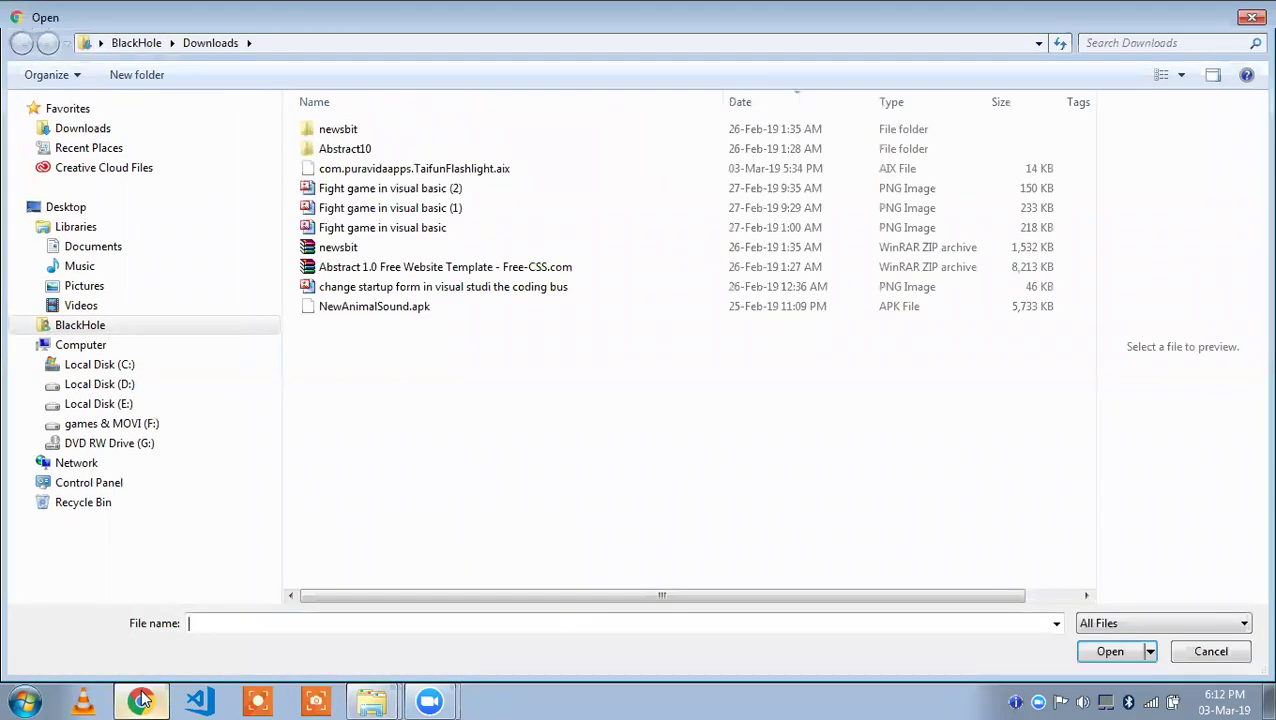
# - Navigate to the flashlight folder and upload newscreenshotnew as the first phone screenshot
pyautogui.click(338, 52)
pyautogui.hotkey('ctrl', 'v')
pyautogui.press('Return')
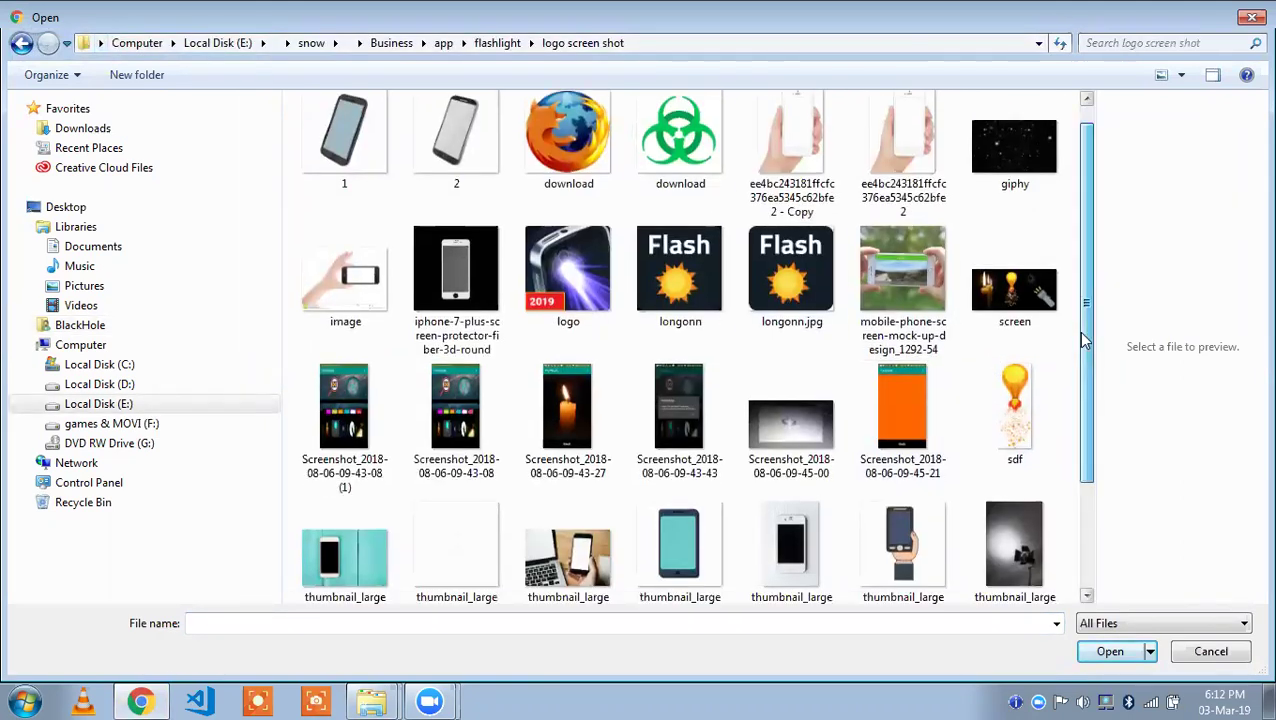
pyautogui.scroll(-2, 1076, 303)
pyautogui.click(799, 434)
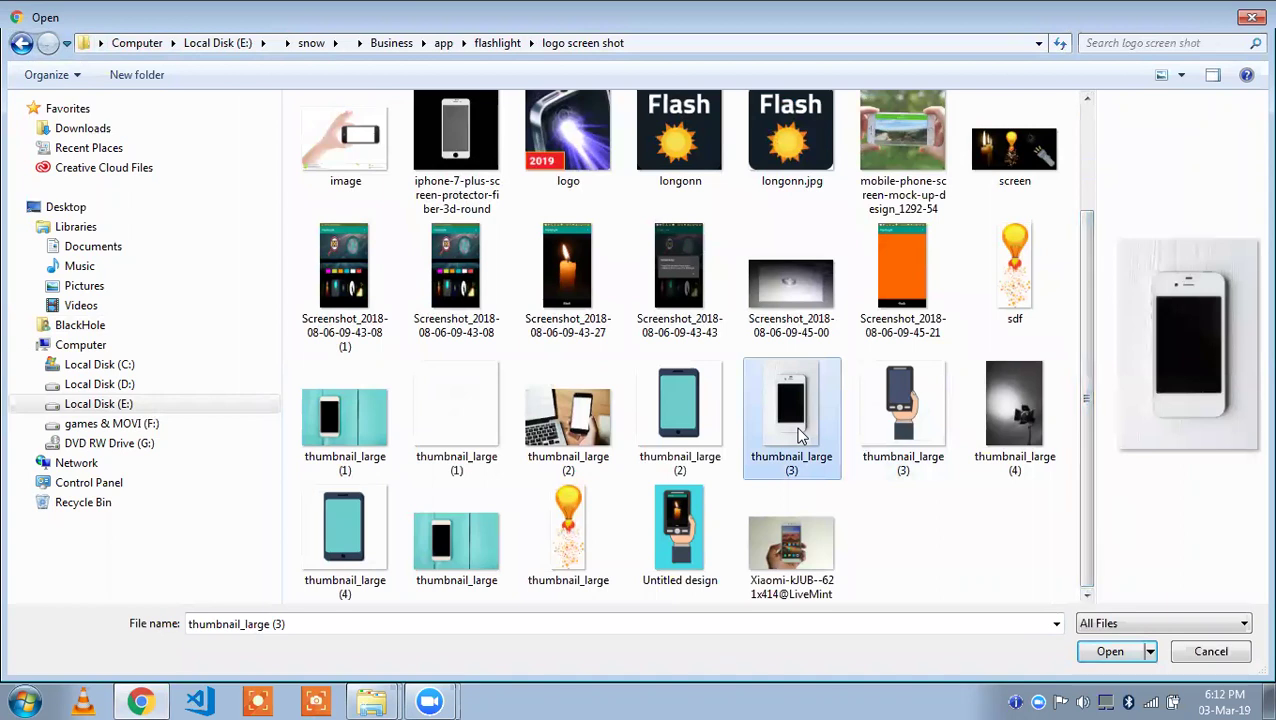
pyautogui.click(494, 43)
pyautogui.moveTo(1082, 342); pyautogui.dragTo(1089, 492)
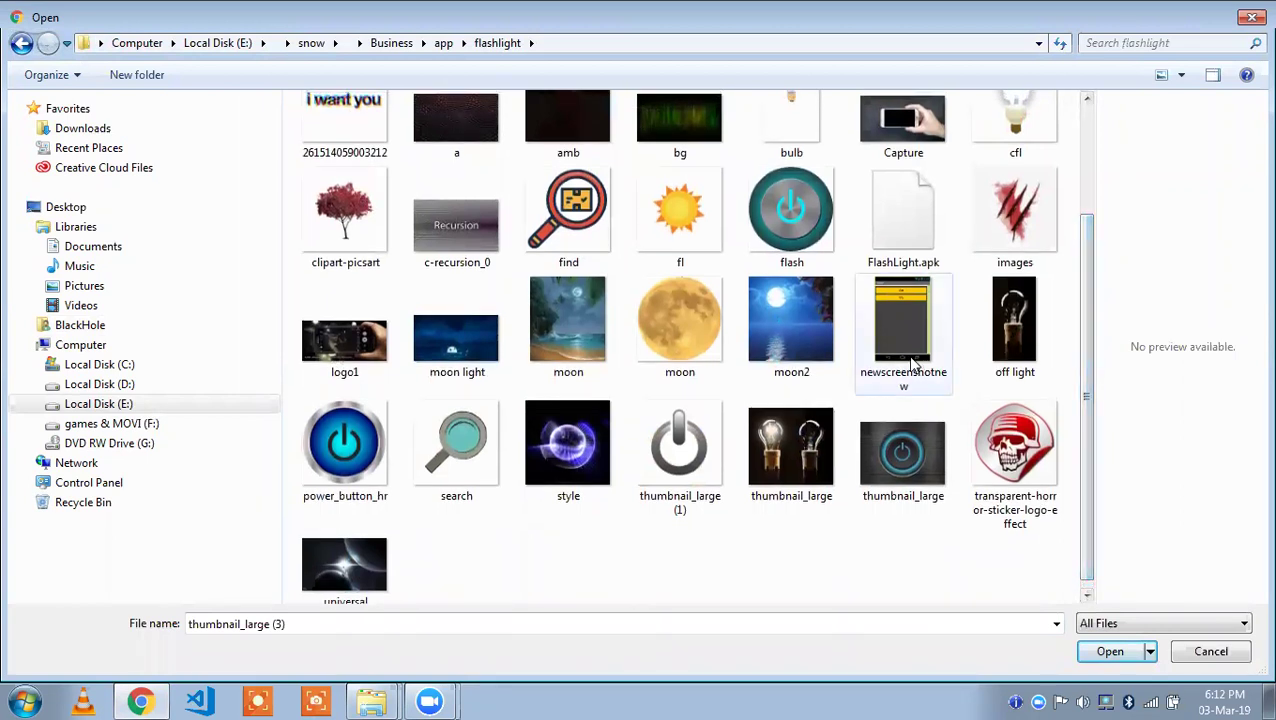
pyautogui.click(912, 365)
pyautogui.click(1108, 651)
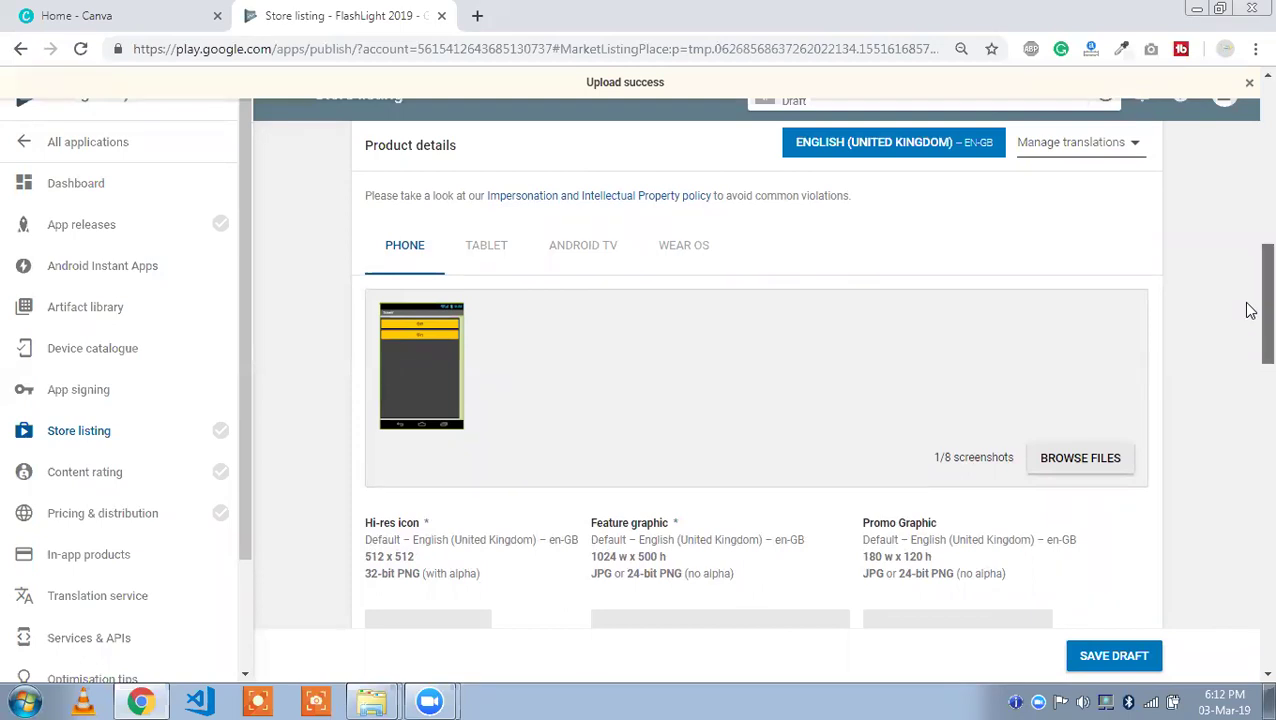
# - Upload the 2019-badge logo from the logo screen shot folder as the hi-res icon
pyautogui.scroll(-3, 1249, 330)
pyautogui.scroll(-1, 1249, 360)
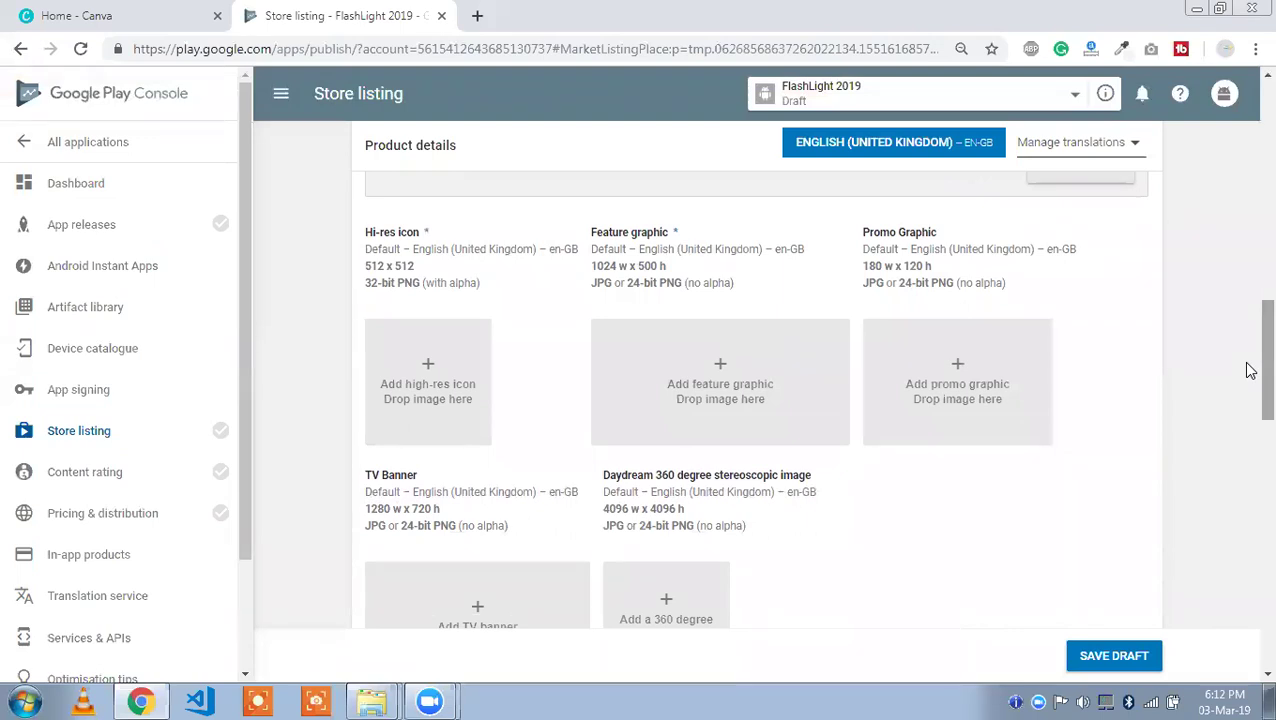
pyautogui.click(452, 377)
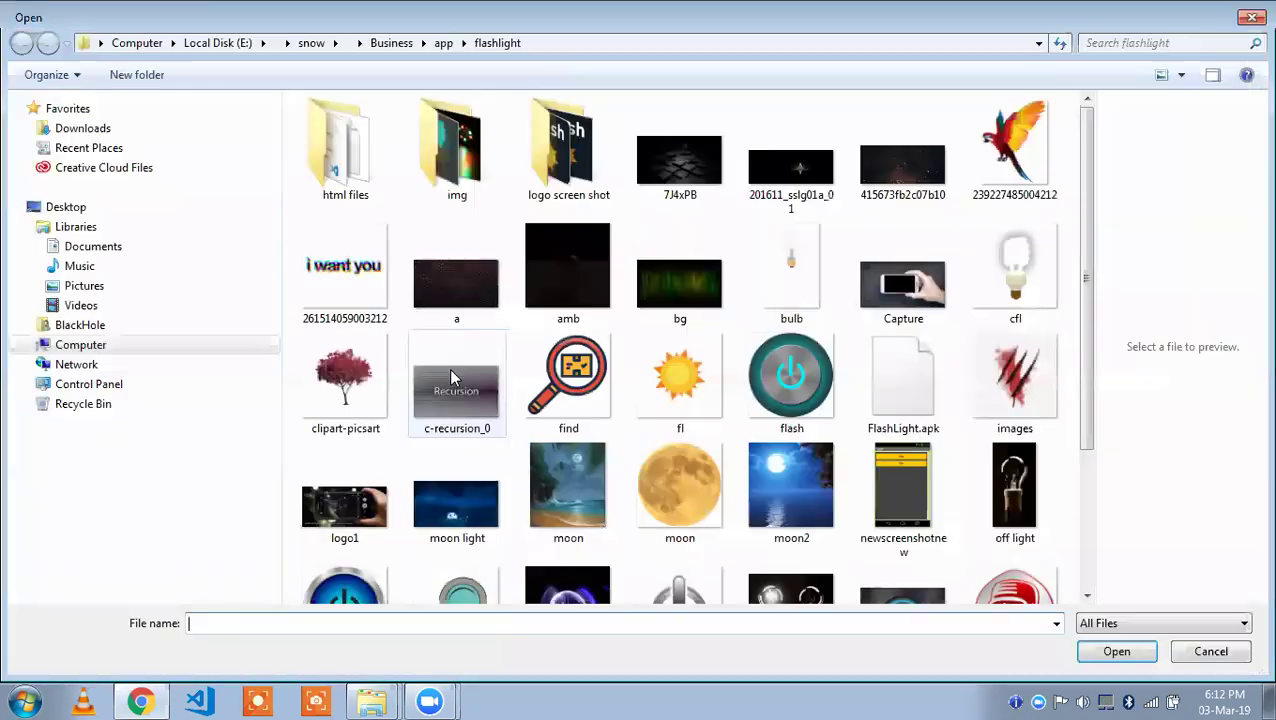
pyautogui.moveTo(1085, 256); pyautogui.dragTo(1080, 392)
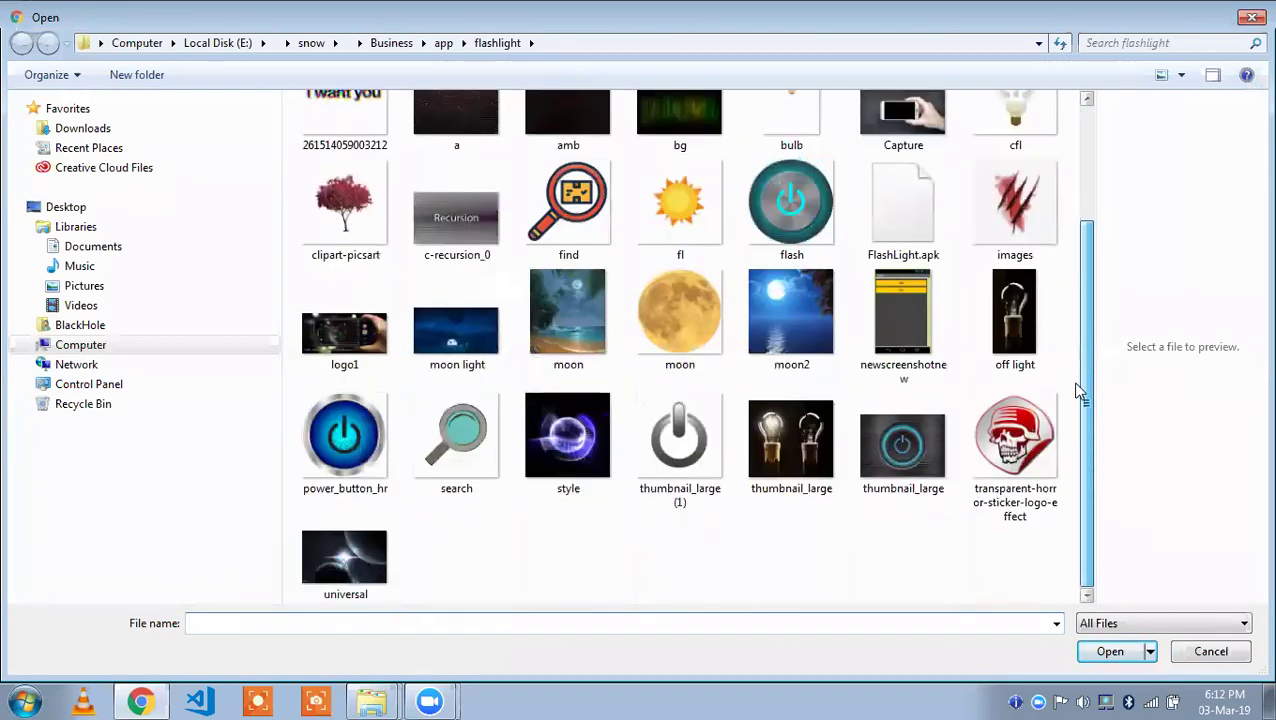
pyautogui.click(788, 228)
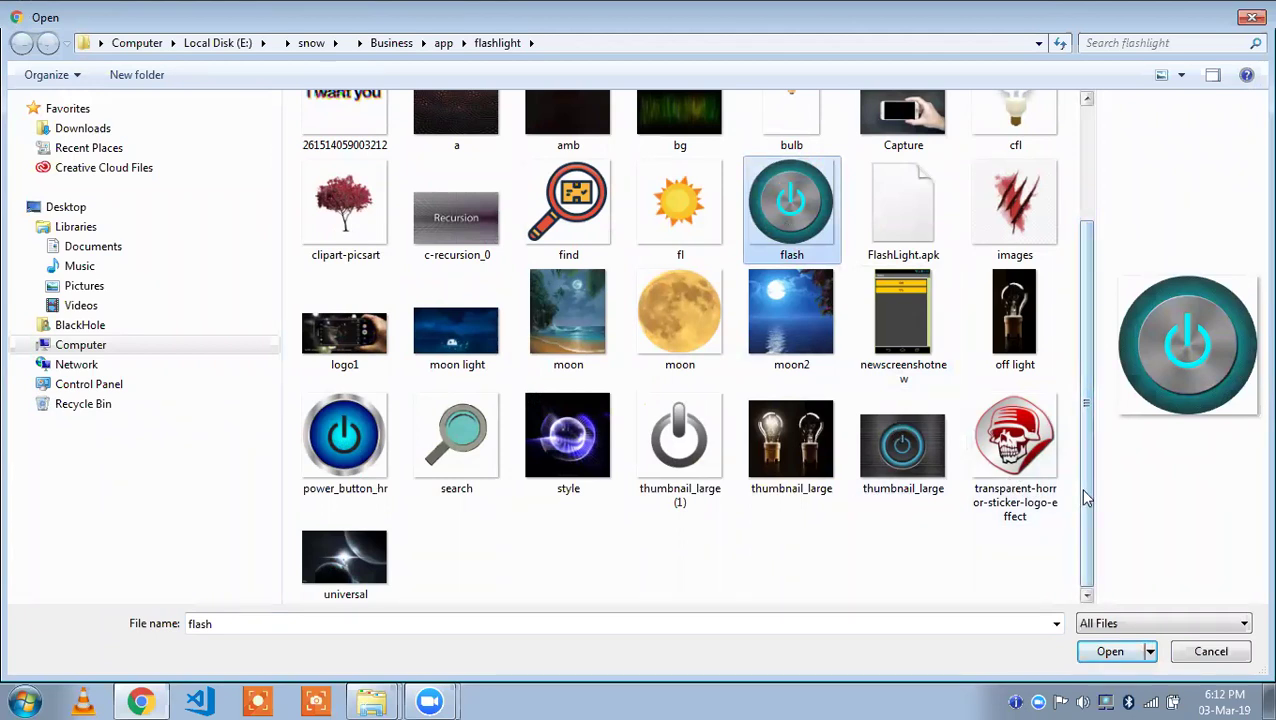
pyautogui.moveTo(1088, 498); pyautogui.dragTo(1074, 362)
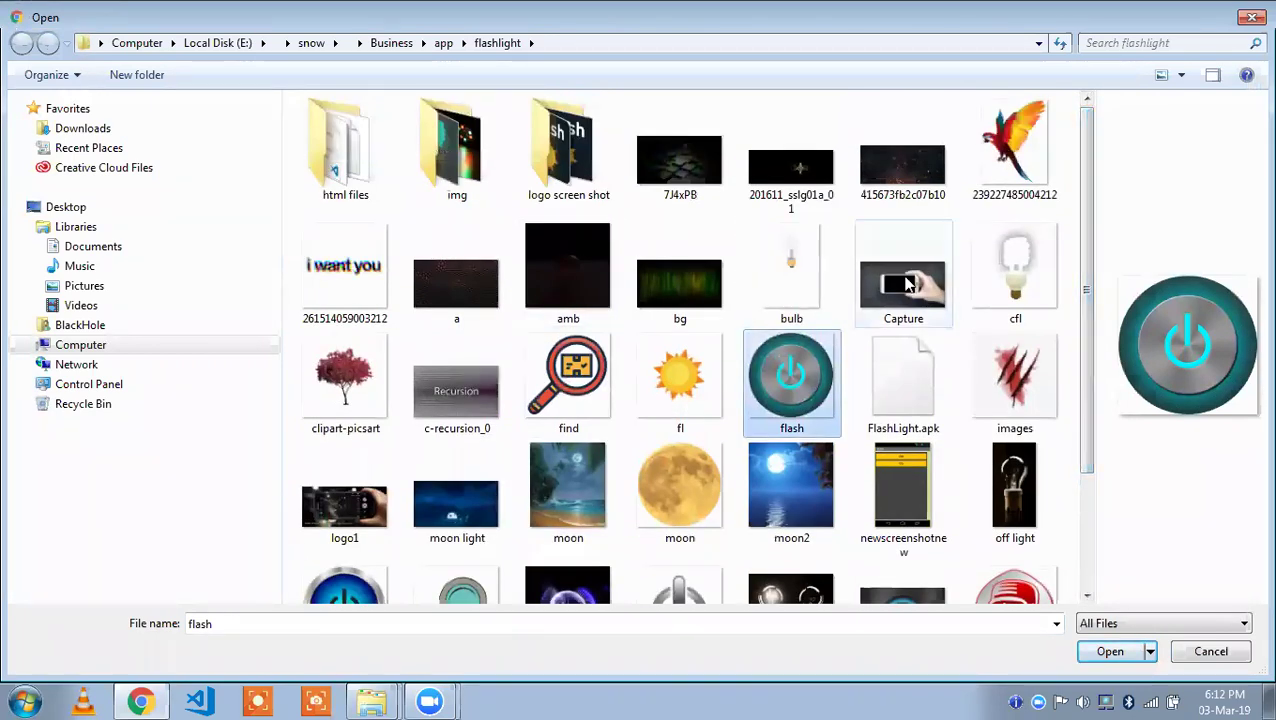
pyautogui.doubleClick(533, 157)
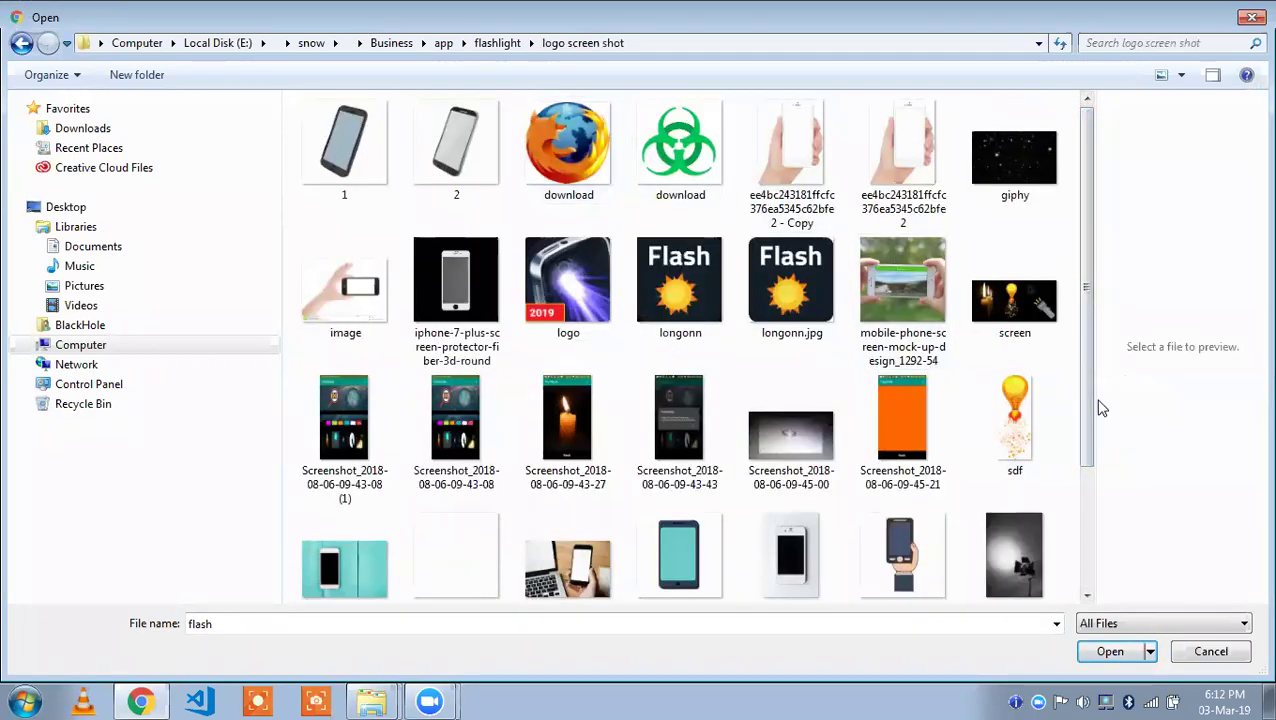
pyautogui.click(568, 285)
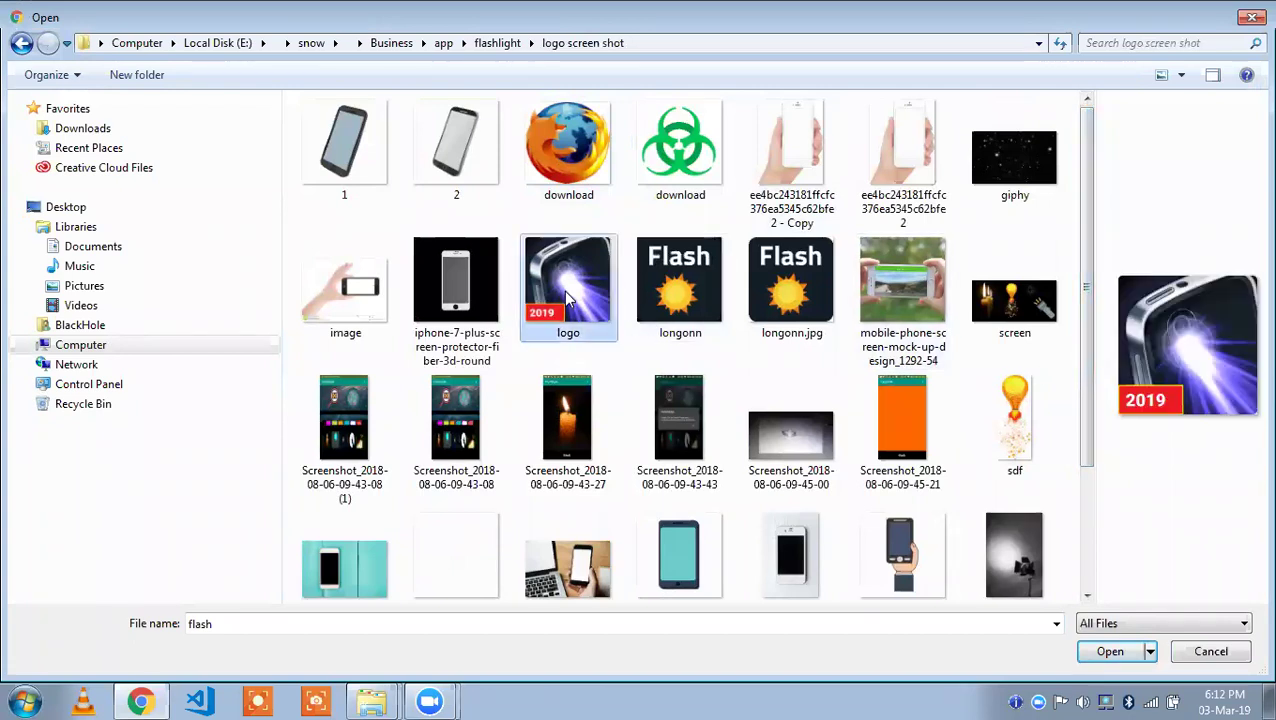
pyautogui.click(1092, 651)
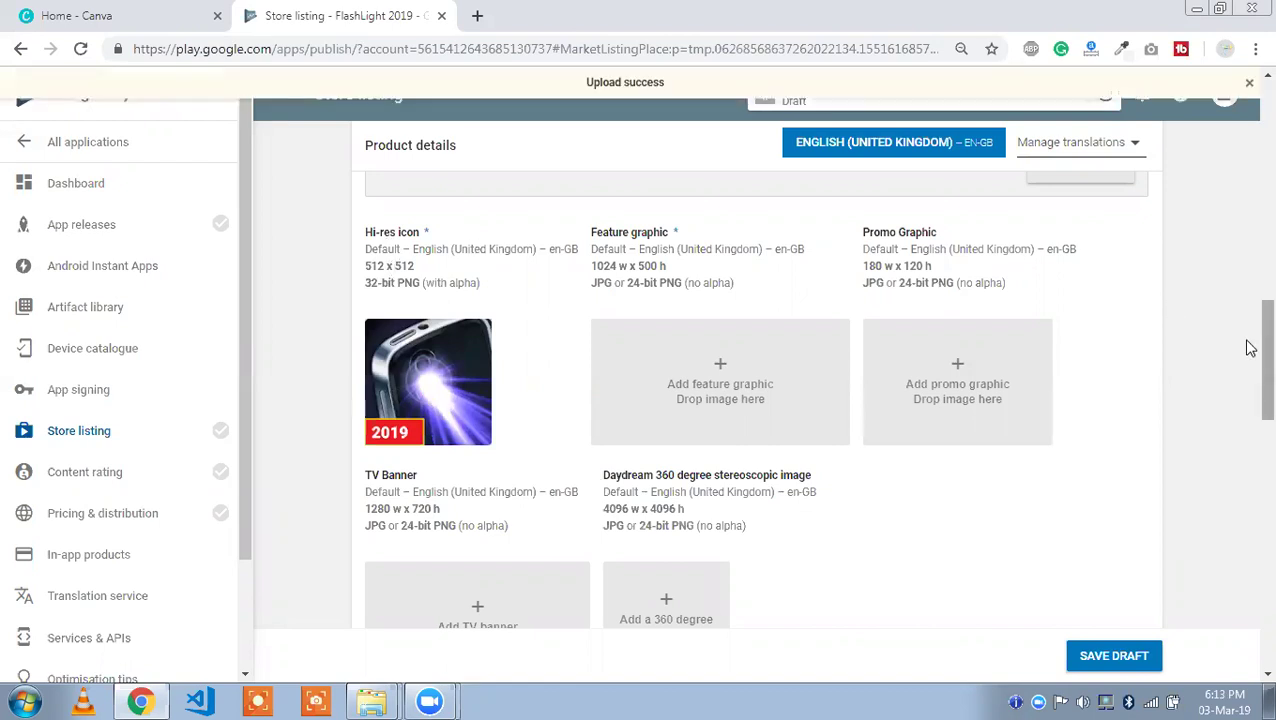
# - Dismiss the upload success notice and switch to the Canva home page
pyautogui.scroll(1, 1176, 331)
pyautogui.moveTo(365, 310); pyautogui.dragTo(425, 346)
pyautogui.click(425, 346)
pyautogui.moveTo(1248, 310)
pyautogui.mouseDown()
pyautogui.moveTo(1250, 350)
pyautogui.moveTo(1247, 333)
pyautogui.mouseUp()
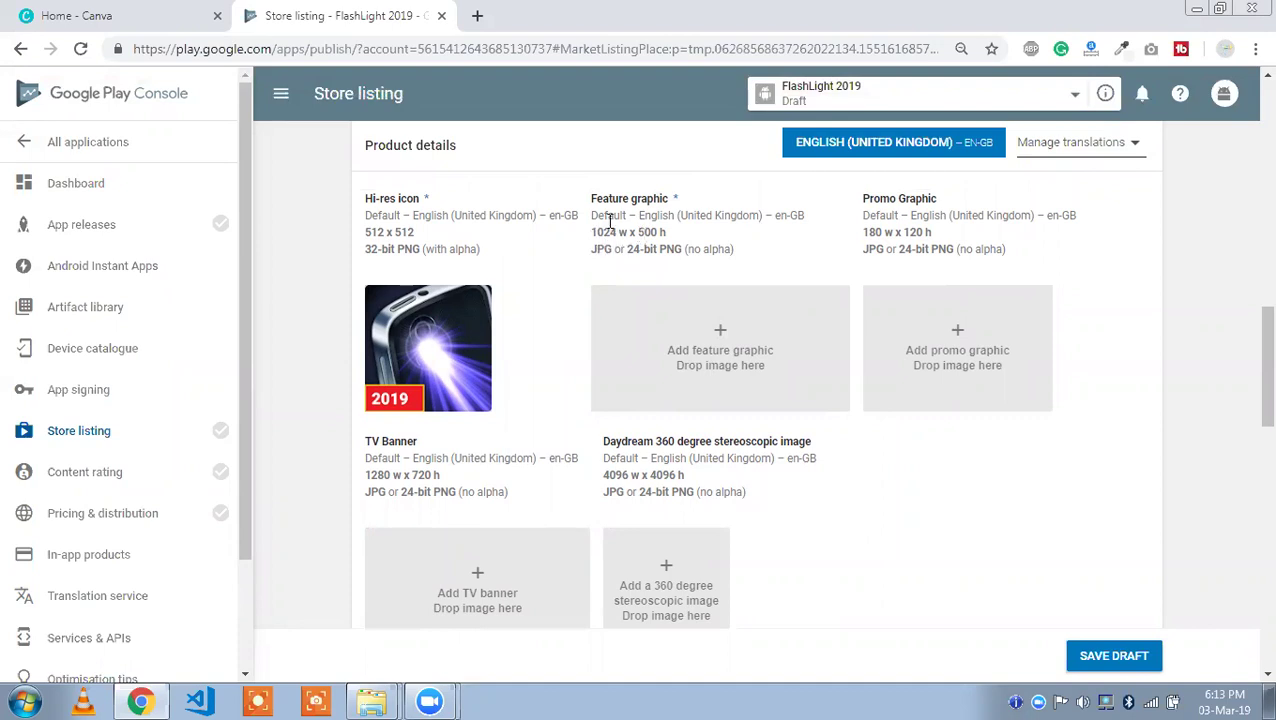
pyautogui.click(30, 12)
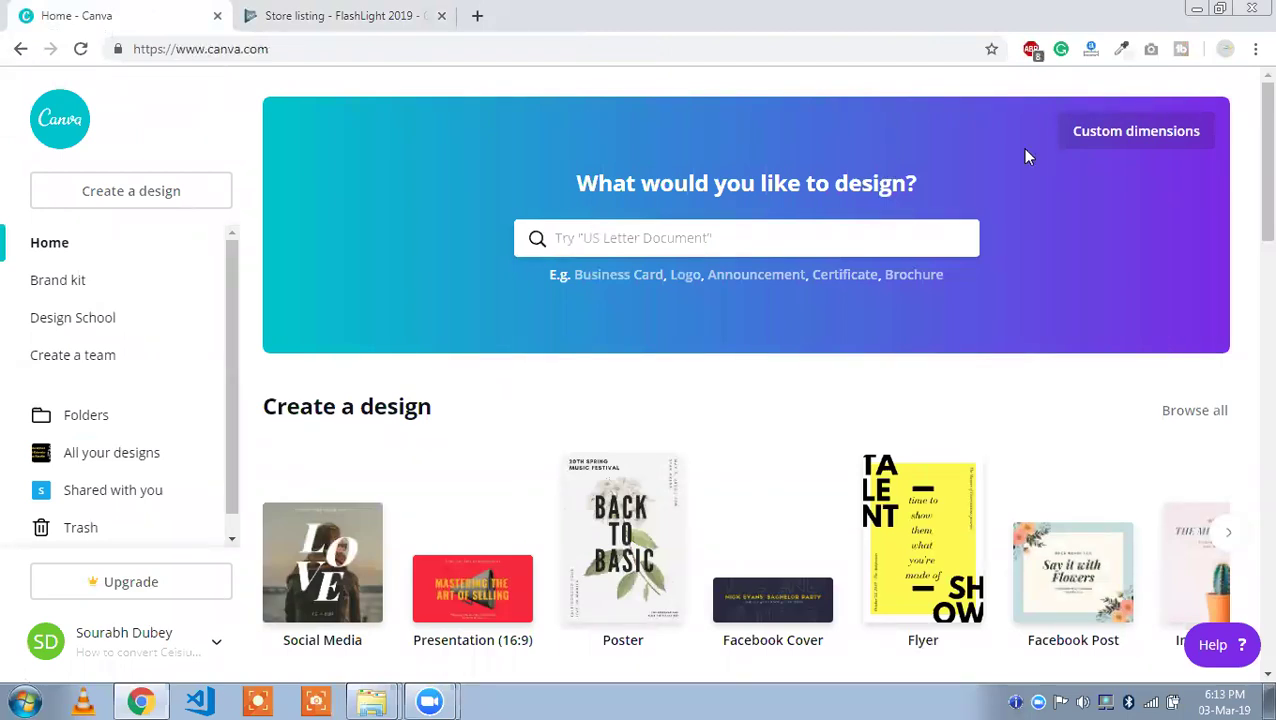
# - Create a Canva custom design of 1024 × 500 px, matching the listing's feature graphic size
pyautogui.click(1060, 138)
pyautogui.click(300, 14)
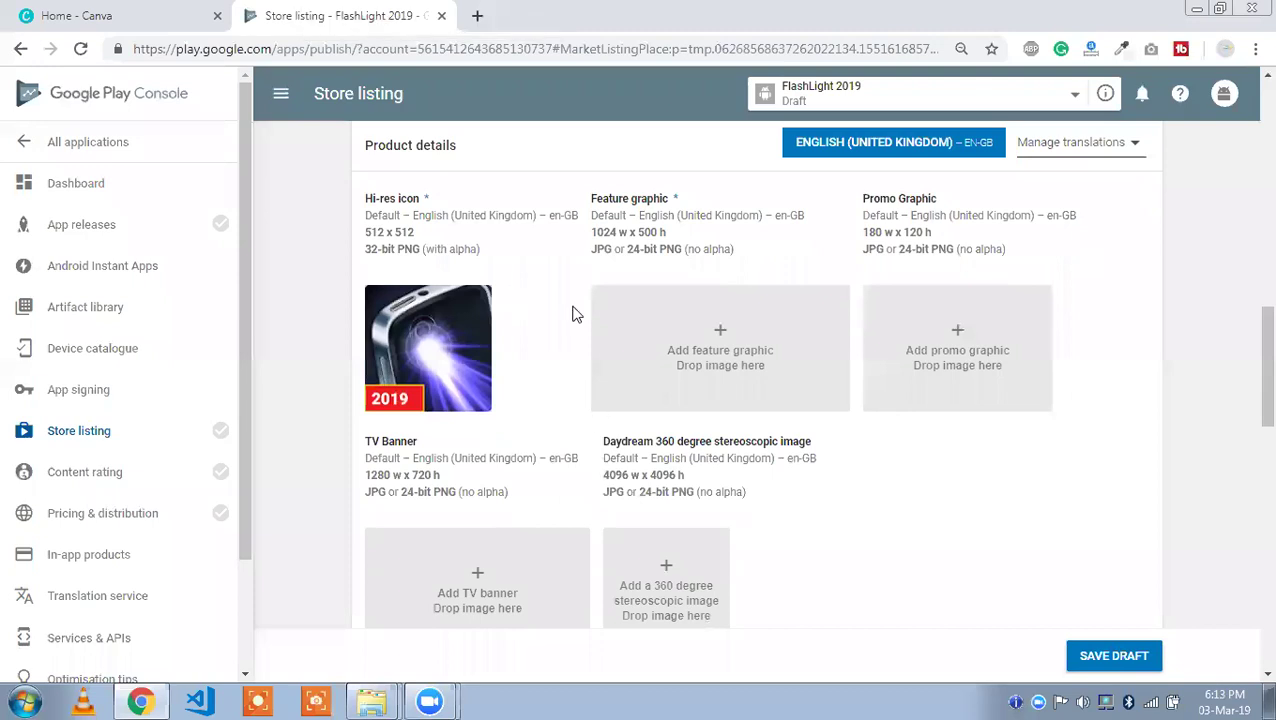
pyautogui.click(120, 15)
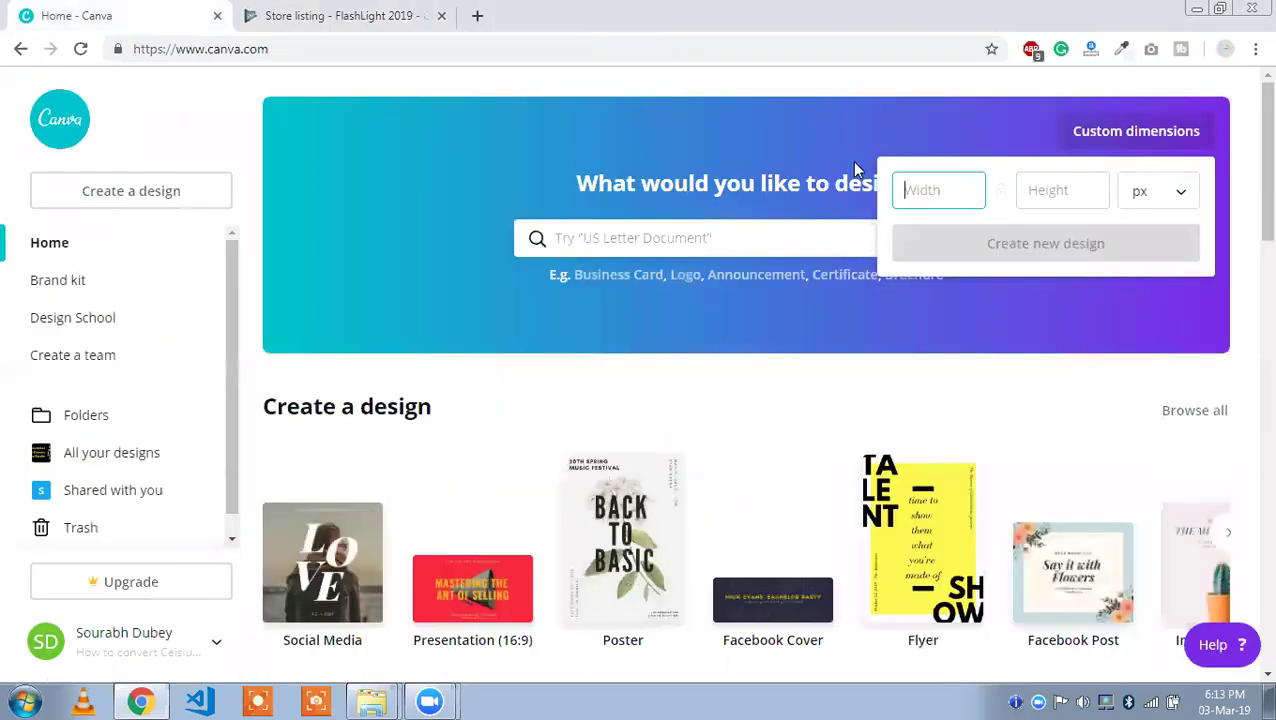
pyautogui.press('Tab')
pyautogui.write('500')
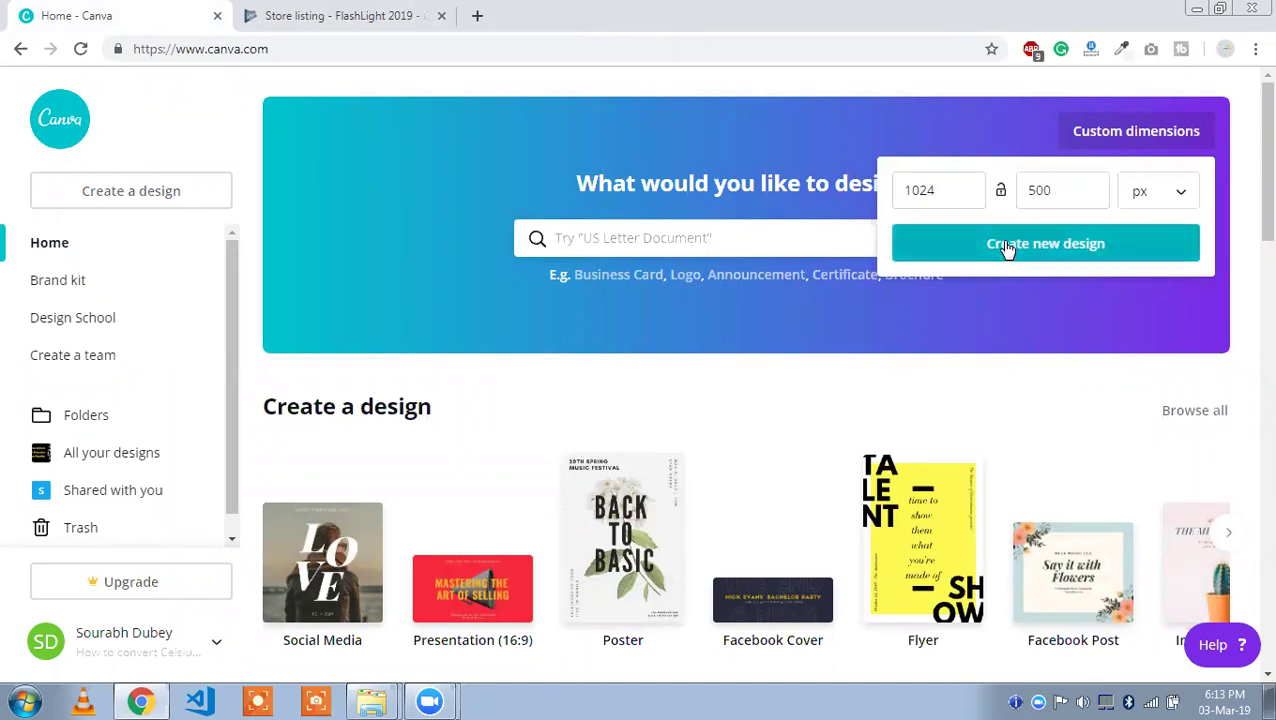
pyautogui.click(1001, 243)
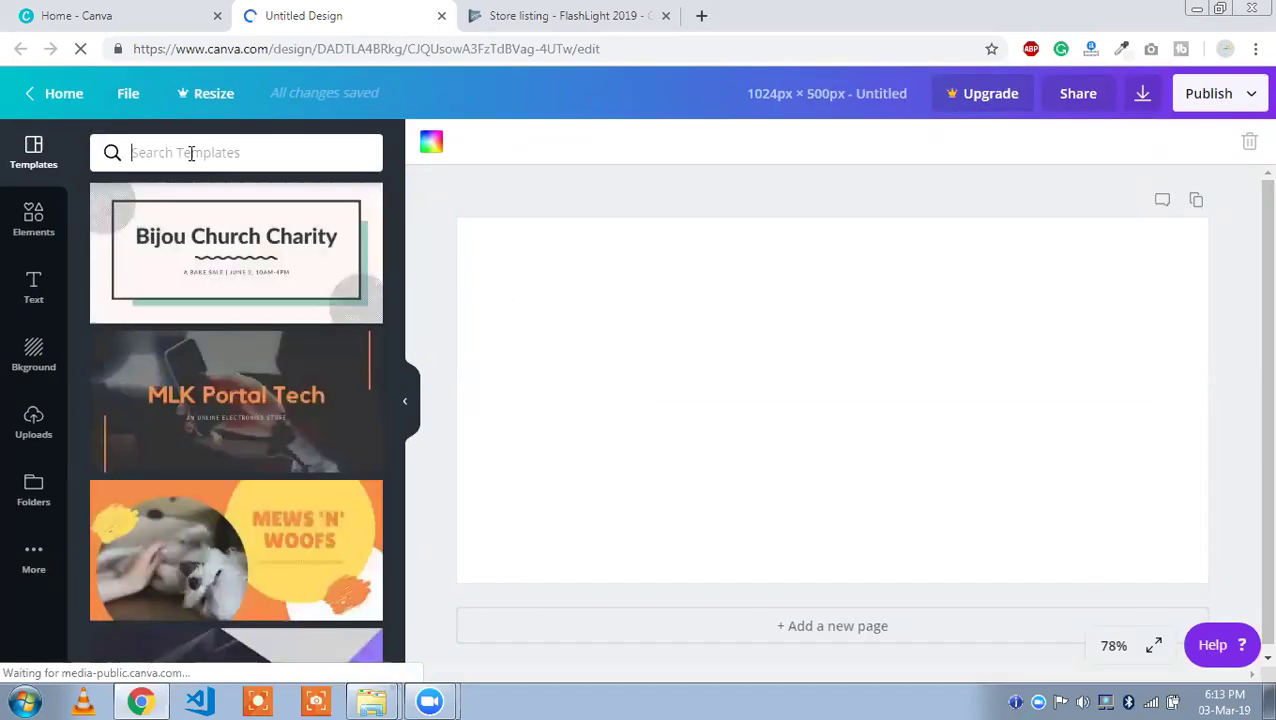
# - Apply the Bijou Church Charity template and change its title to 'FlashLight'
pyautogui.click(233, 263)
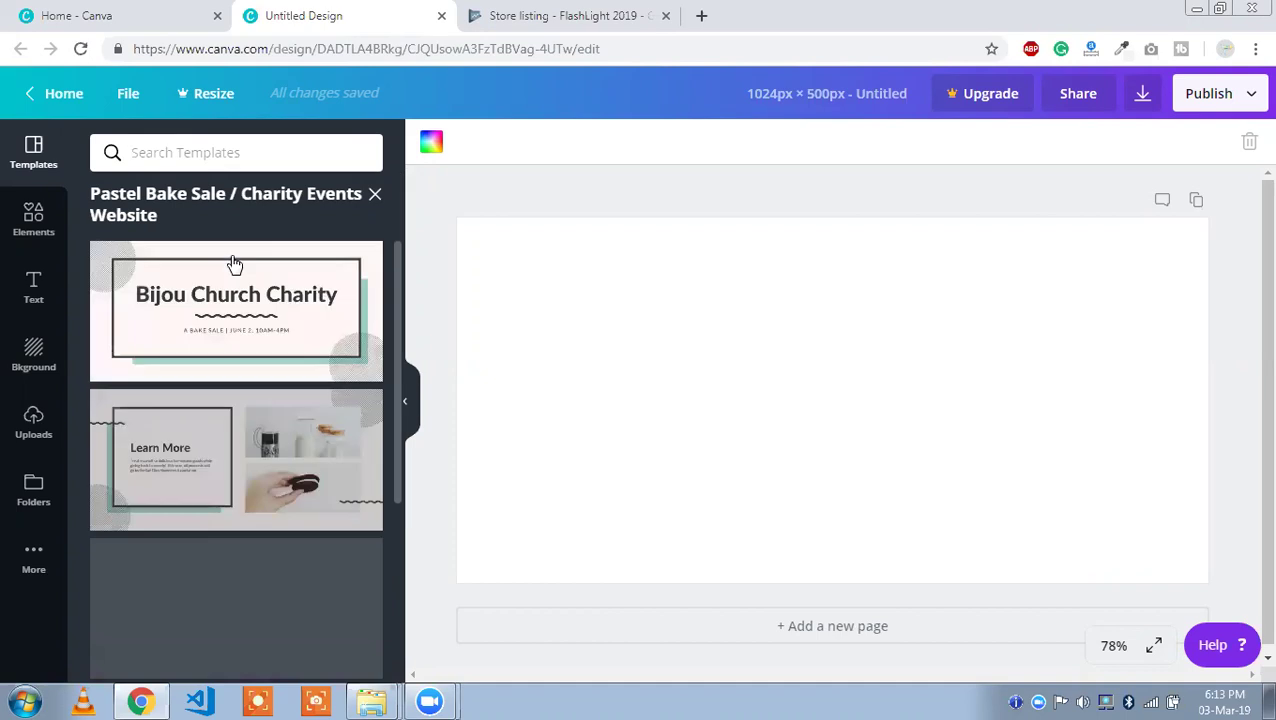
pyautogui.click(208, 313)
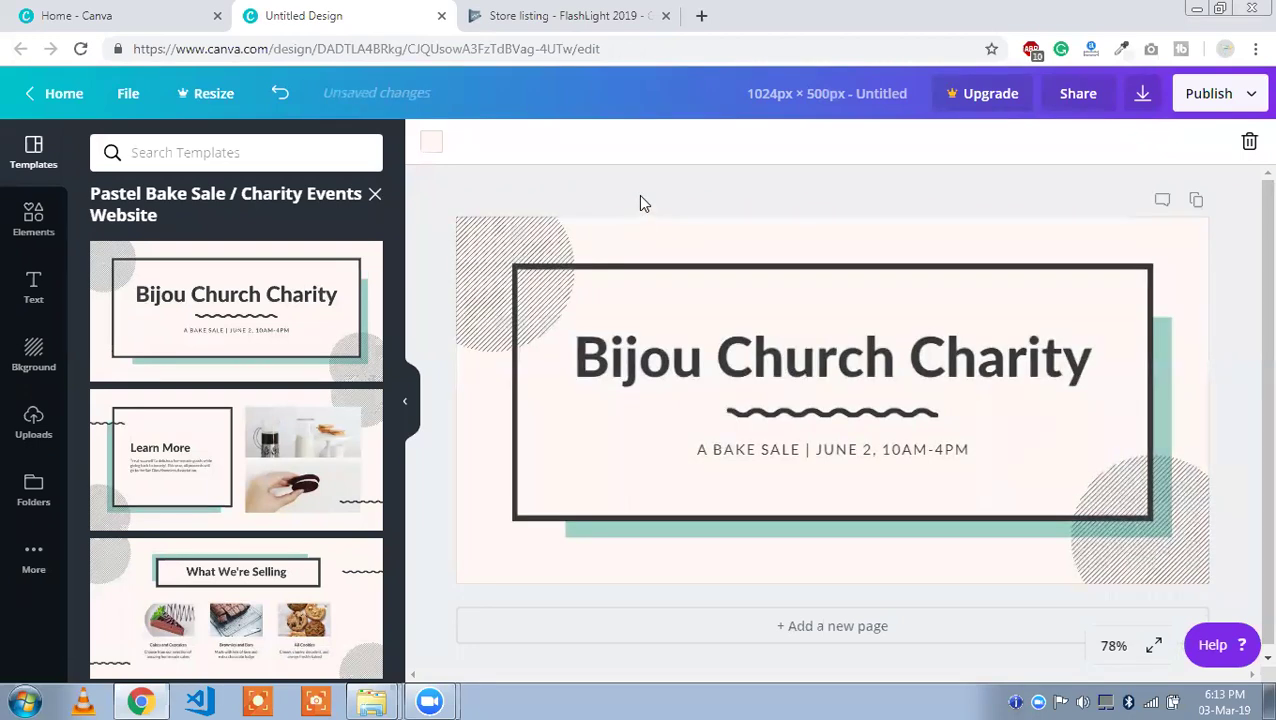
pyautogui.click(786, 388)
pyautogui.click(786, 388)
pyautogui.write('Flash L')
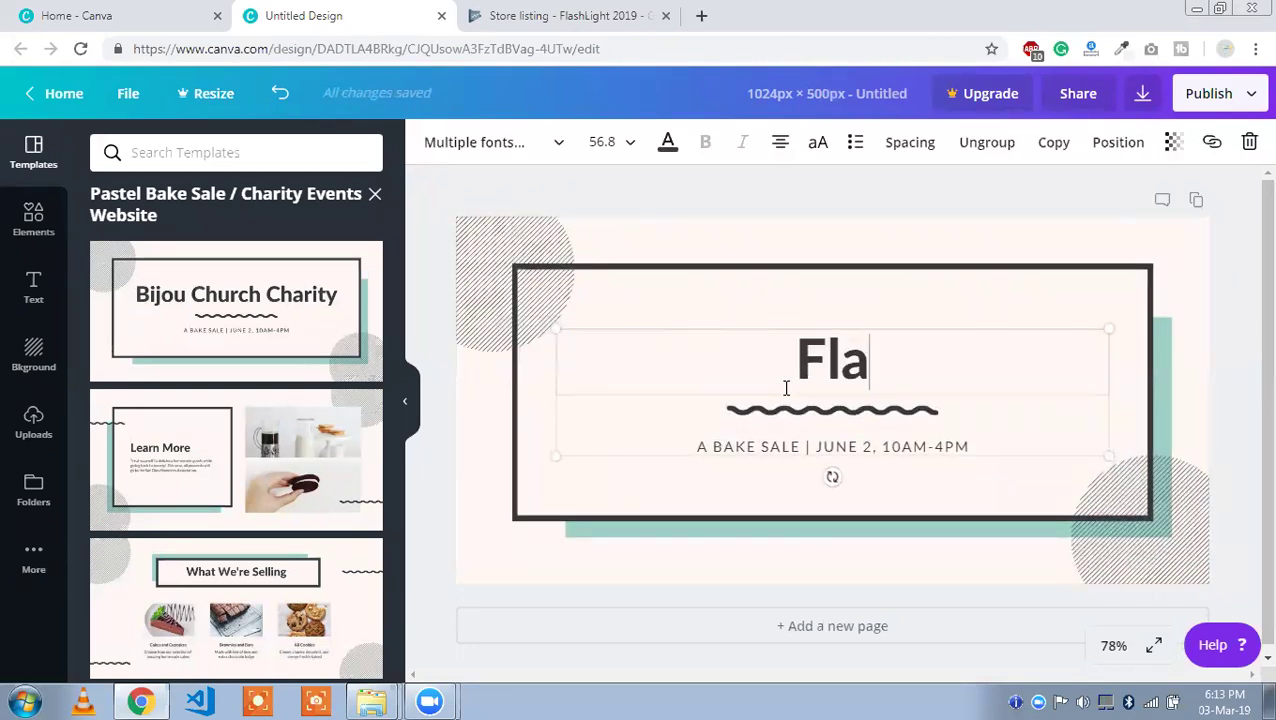
pyautogui.press('BackSpace')
pyautogui.press('BackSpace')
pyautogui.write('Light')
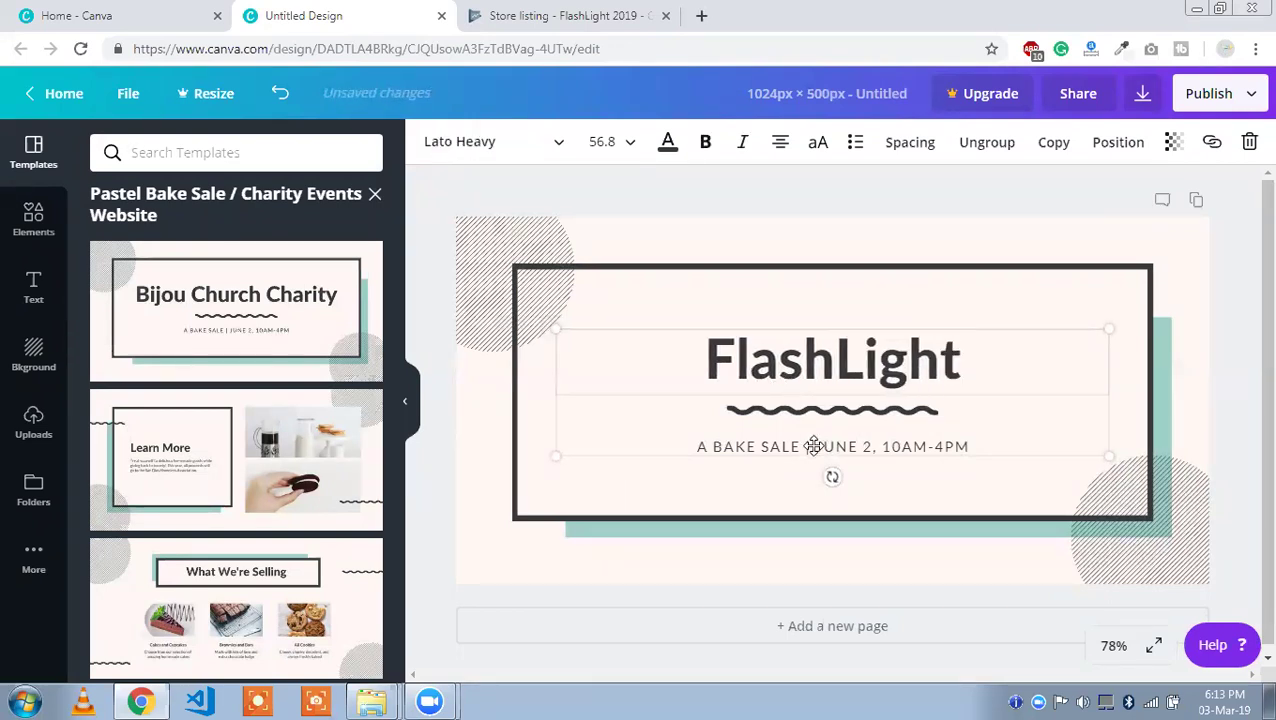
# - Change the subtitle to '2019' and download the design as a PNG
pyautogui.click(814, 446)
pyautogui.click(814, 446)
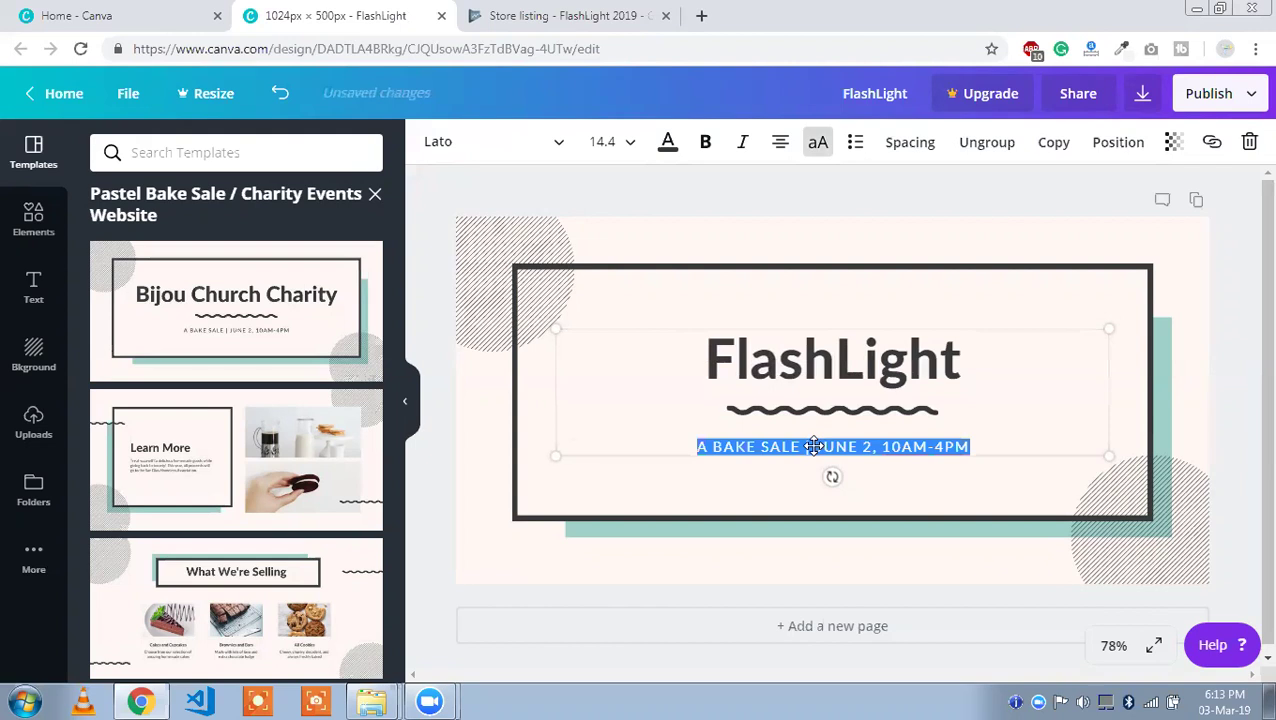
pyautogui.write('2019')
pyautogui.click(1231, 470)
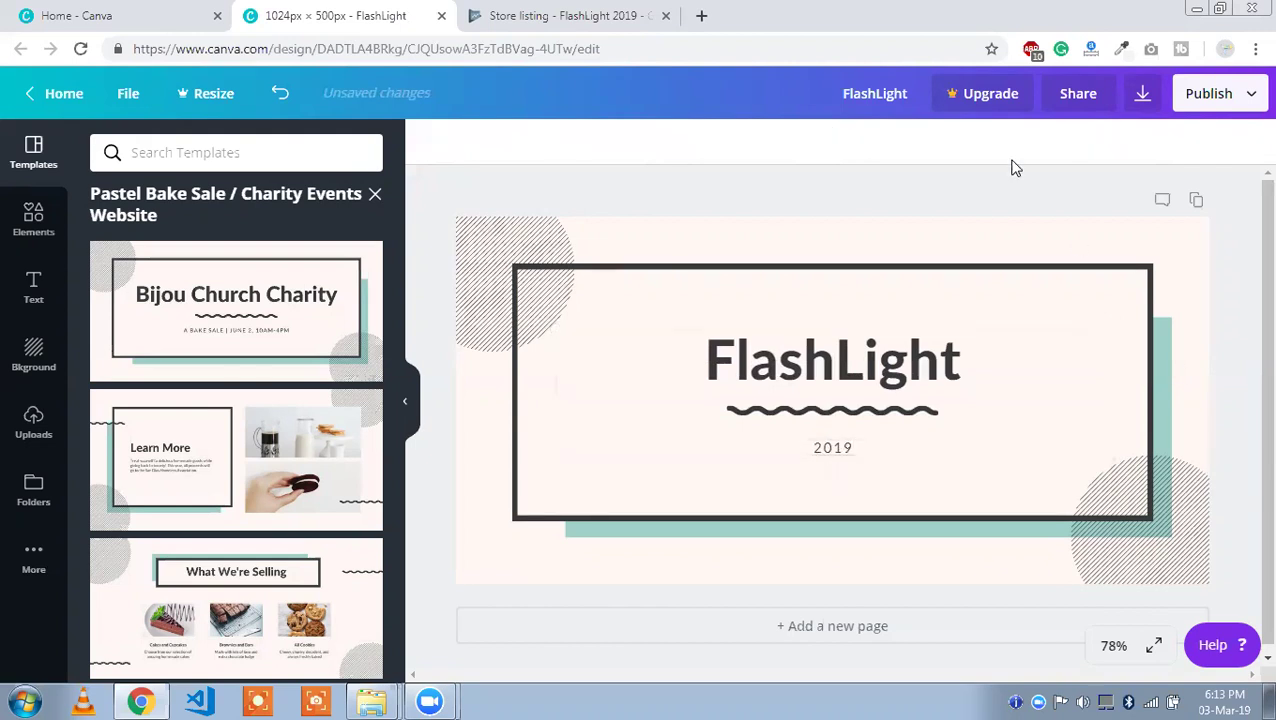
pyautogui.click(1143, 94)
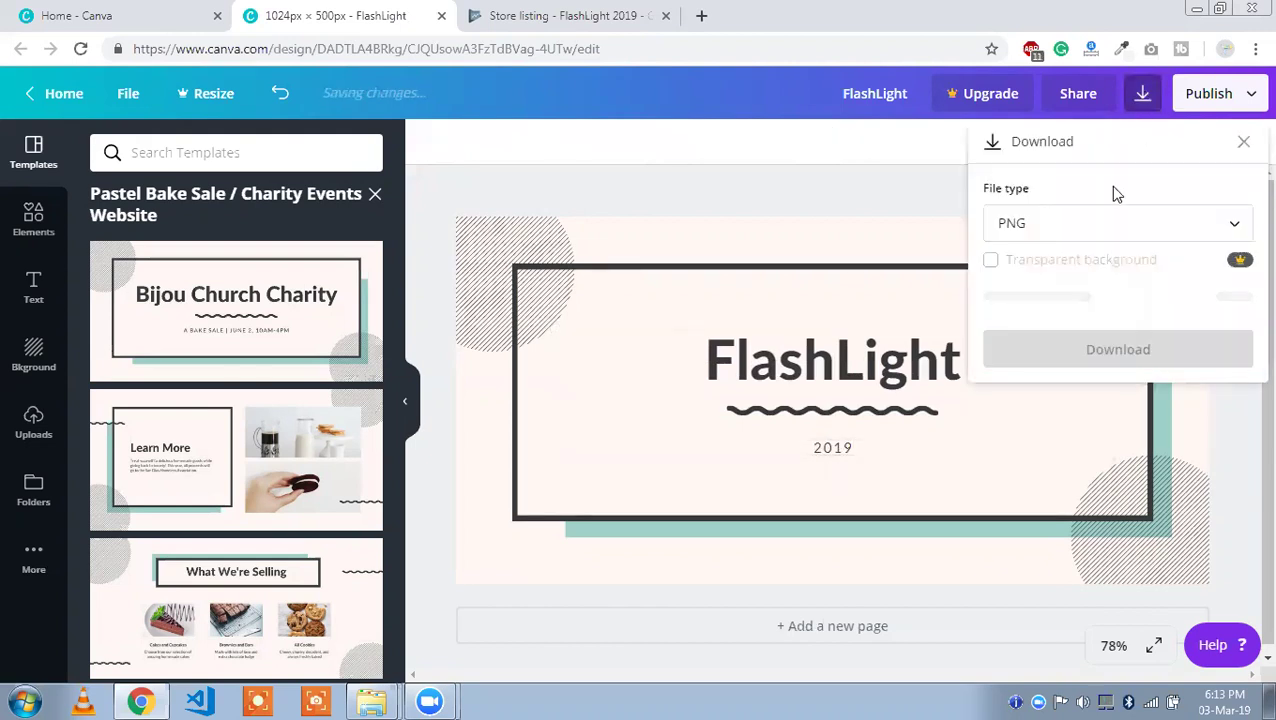
pyautogui.click(1122, 306)
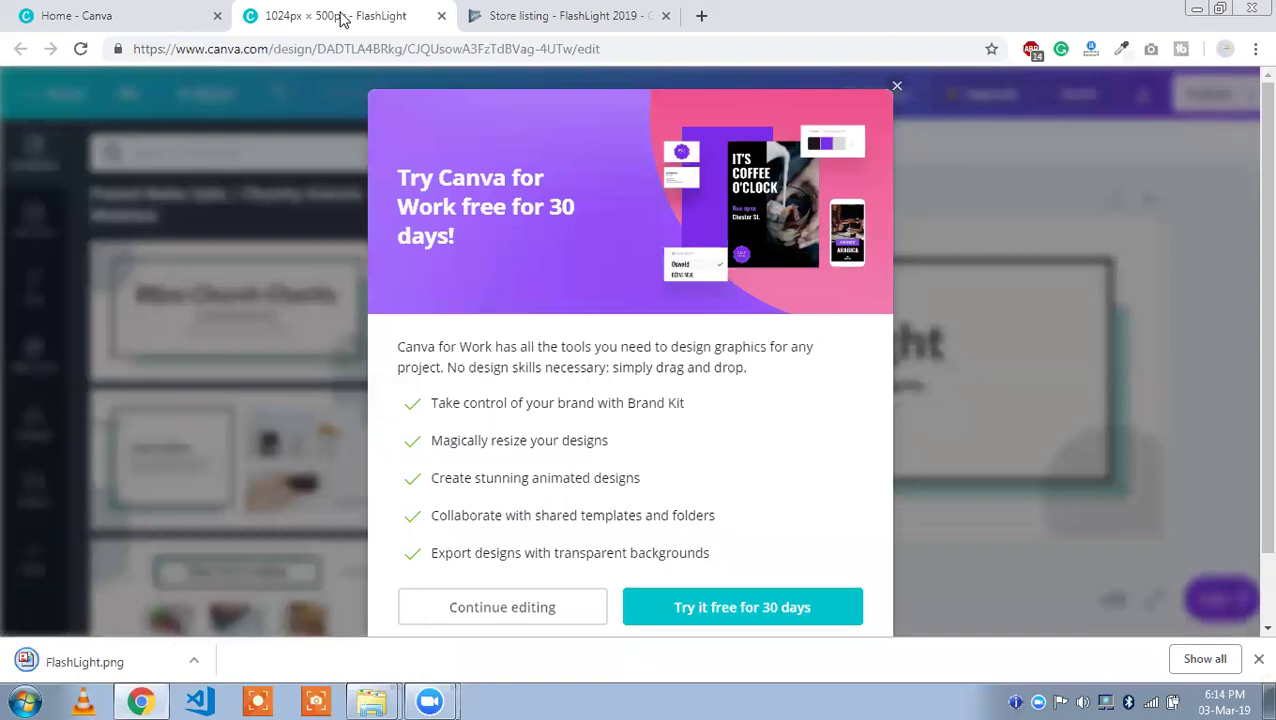
# - Upload FlashLight.png from Downloads as the store listing's feature graphic
pyautogui.click(480, 16)
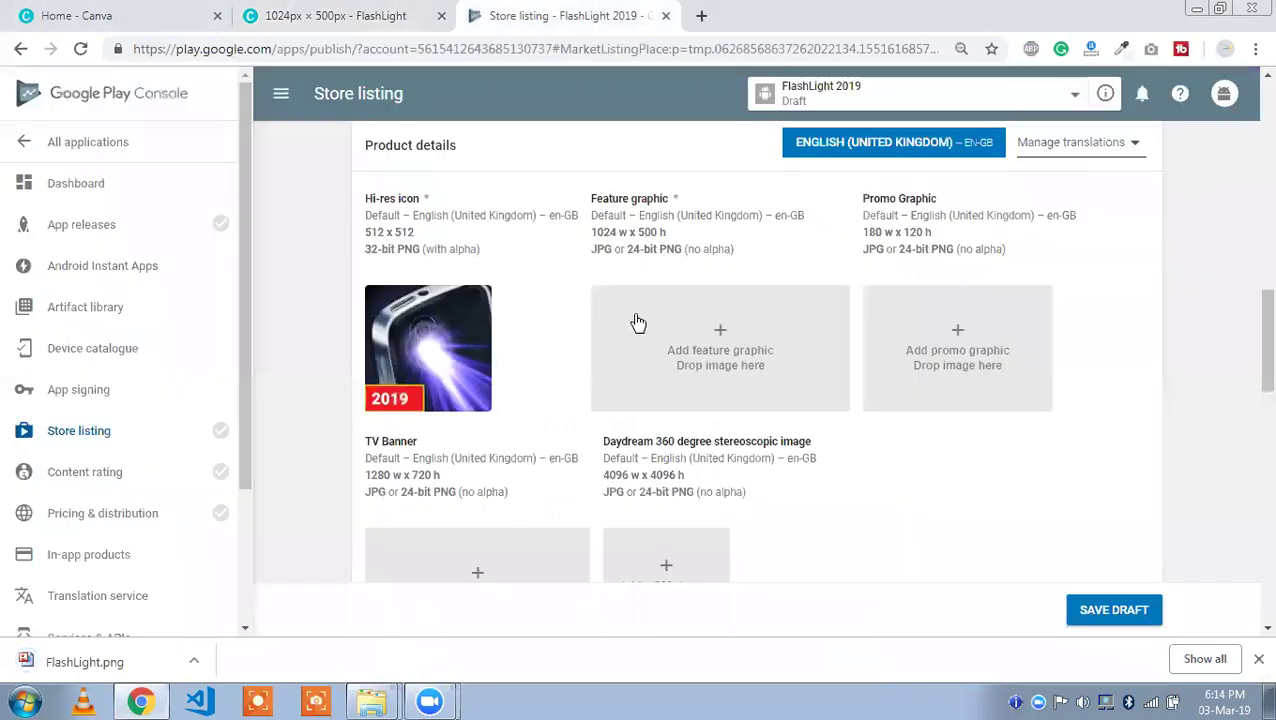
pyautogui.click(709, 330)
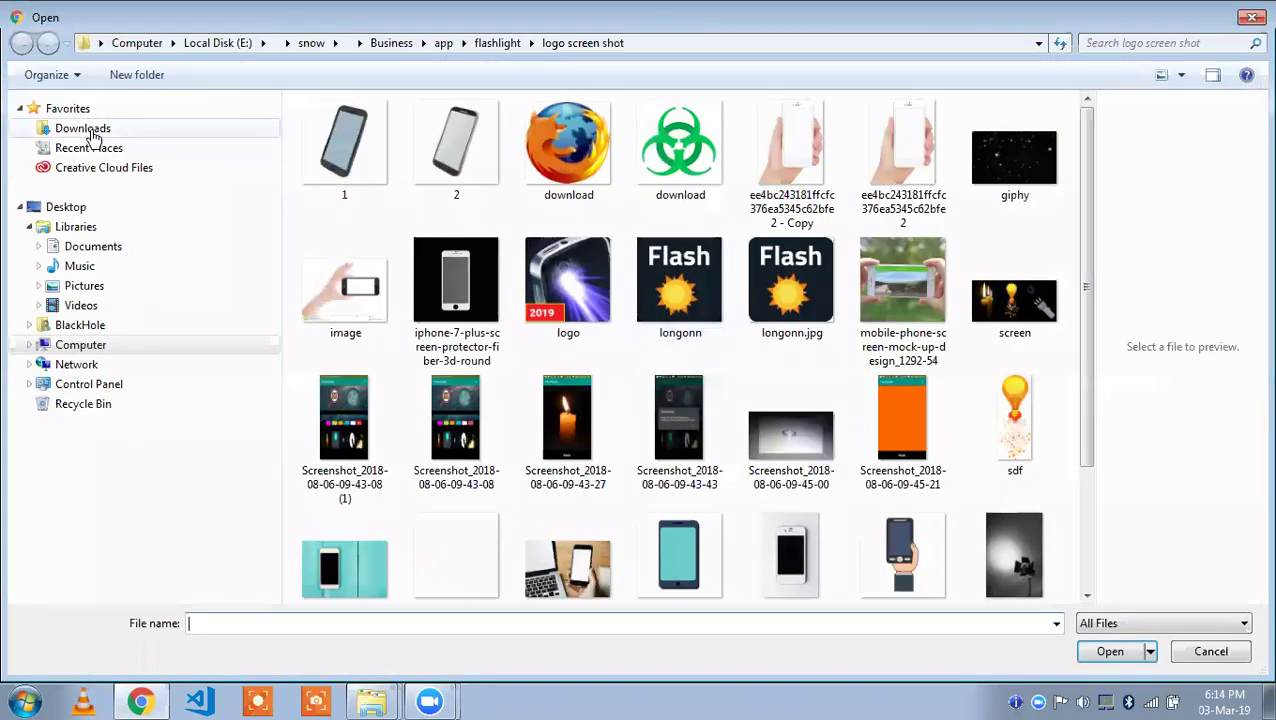
pyautogui.click(90, 133)
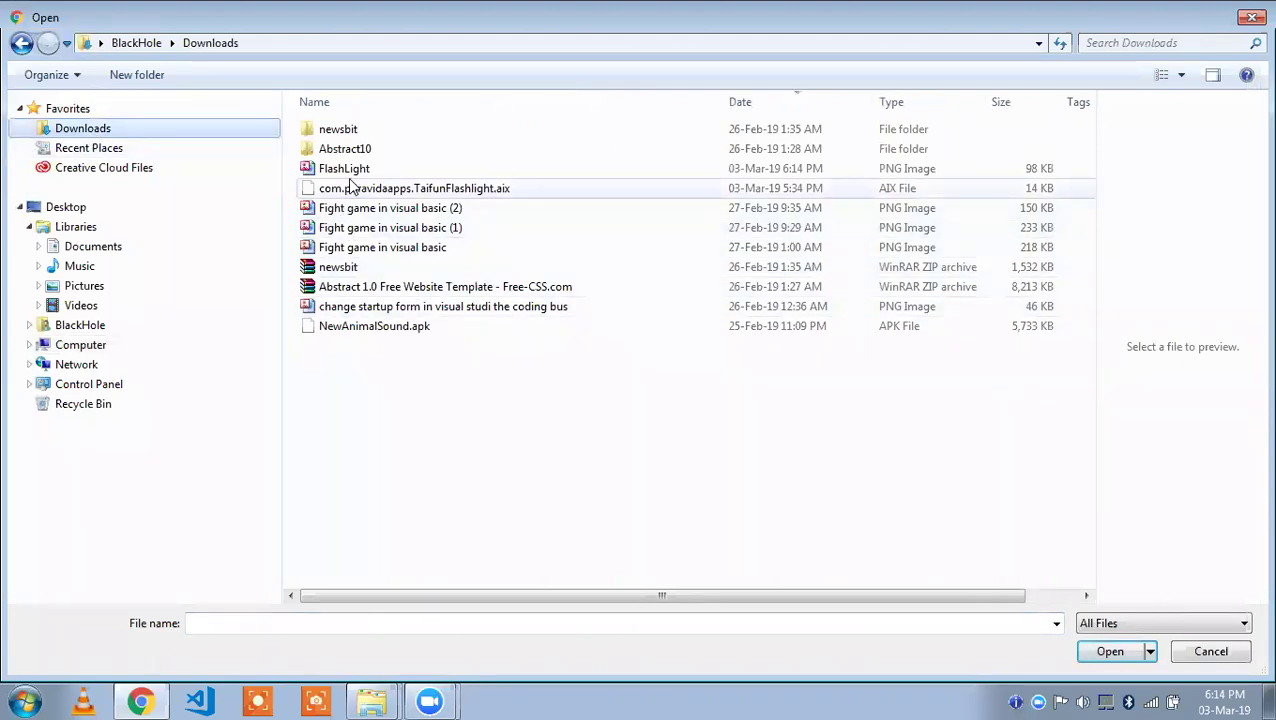
pyautogui.click(335, 169)
pyautogui.click(1110, 651)
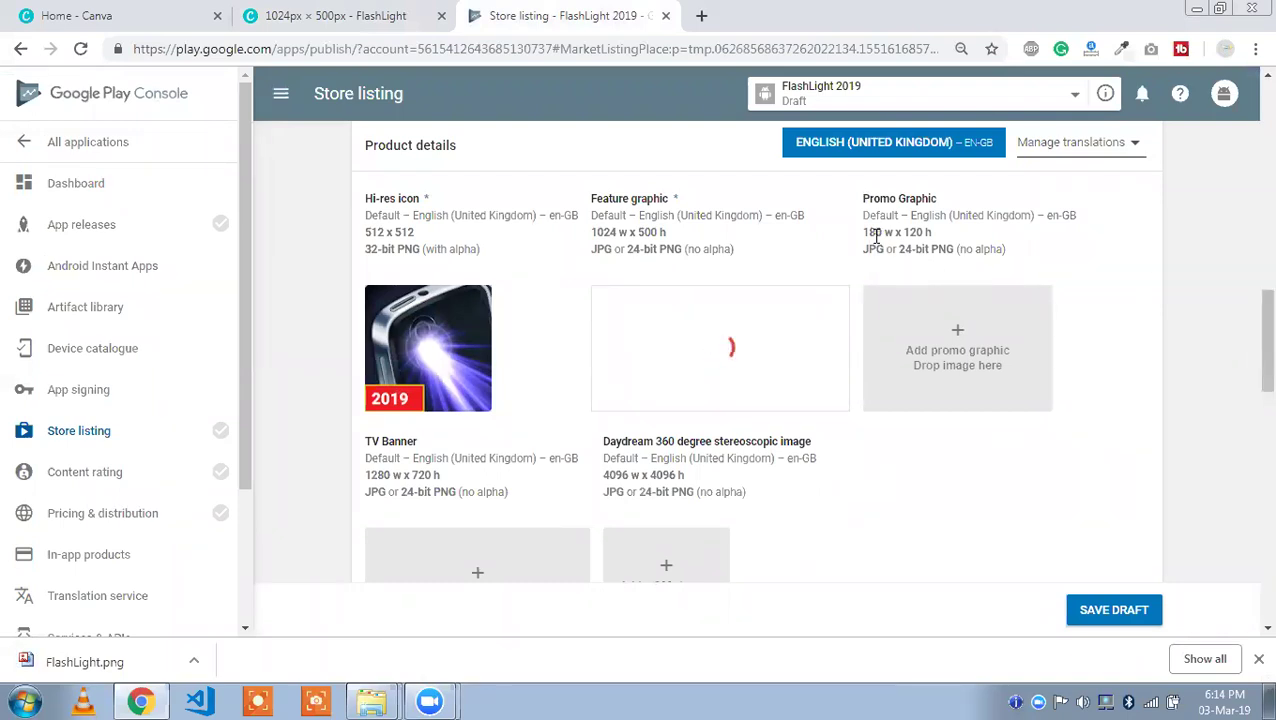
# - Scroll to Categorisation and set the application type to Applications
pyautogui.scroll(-3, 1248, 340)
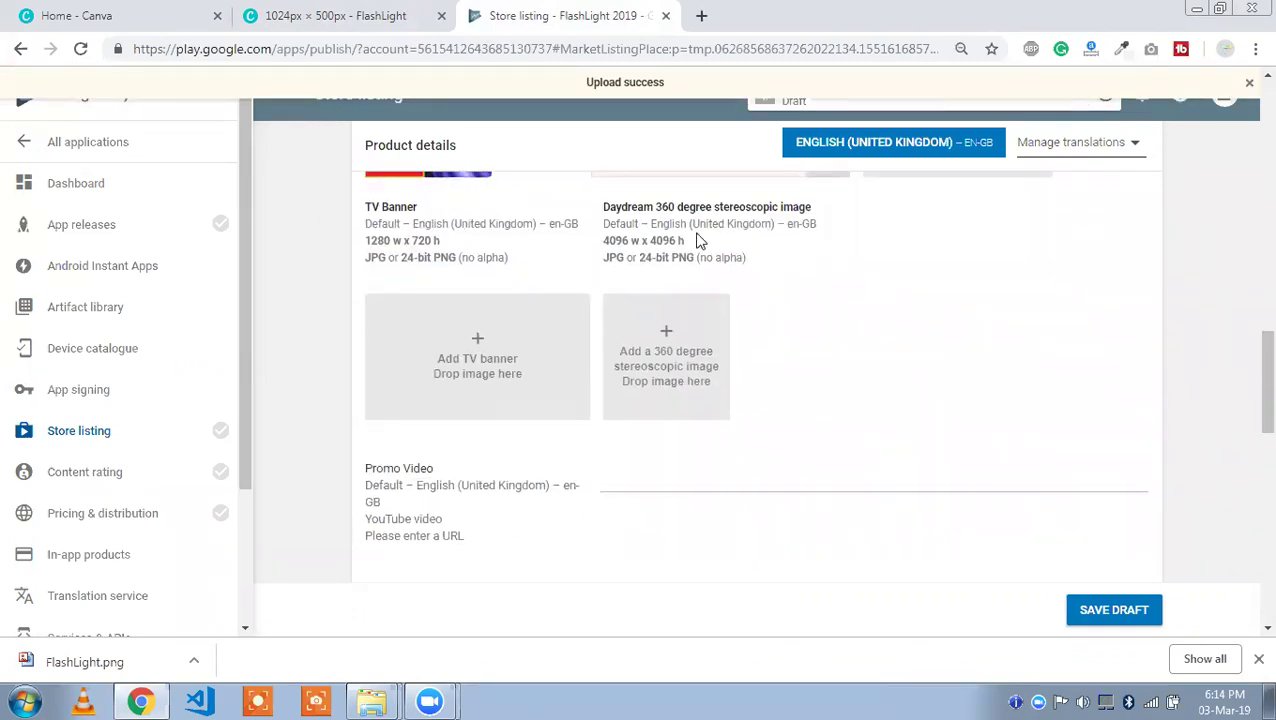
pyautogui.scroll(-2, 1249, 342)
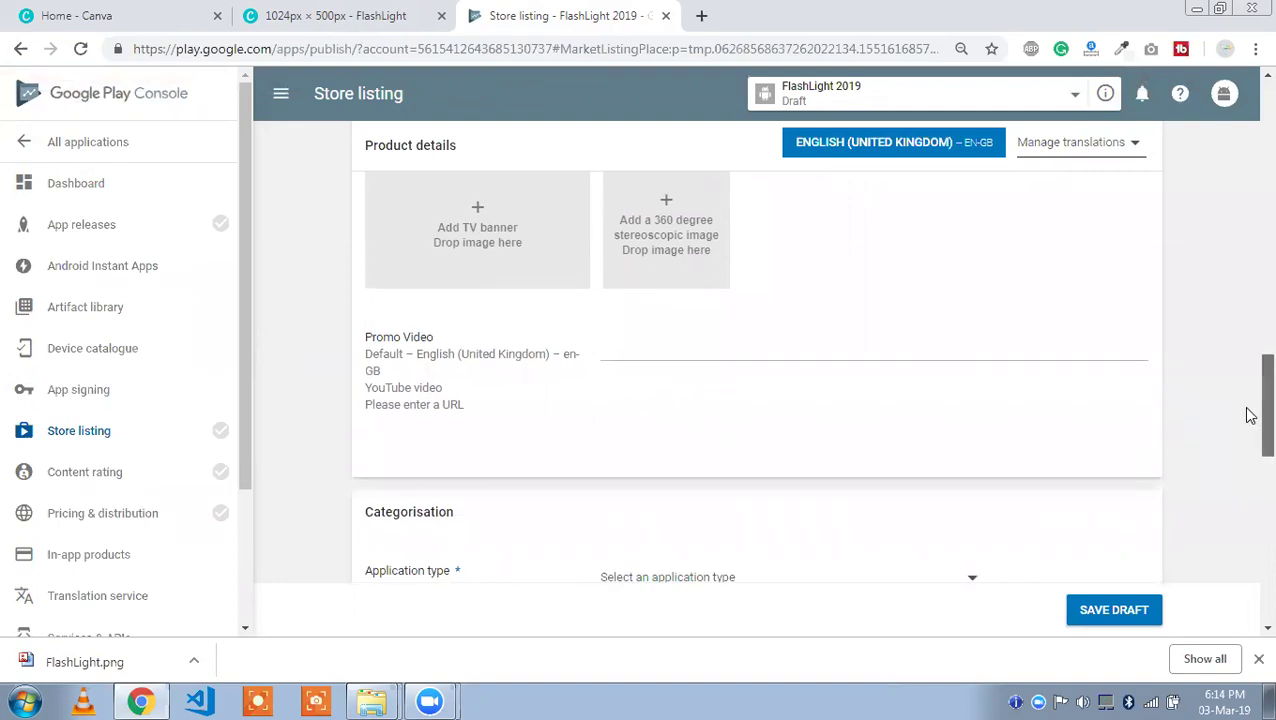
pyautogui.scroll(-1, 1246, 440)
pyautogui.scroll(-1, 1249, 452)
pyautogui.scroll(-1, 1249, 452)
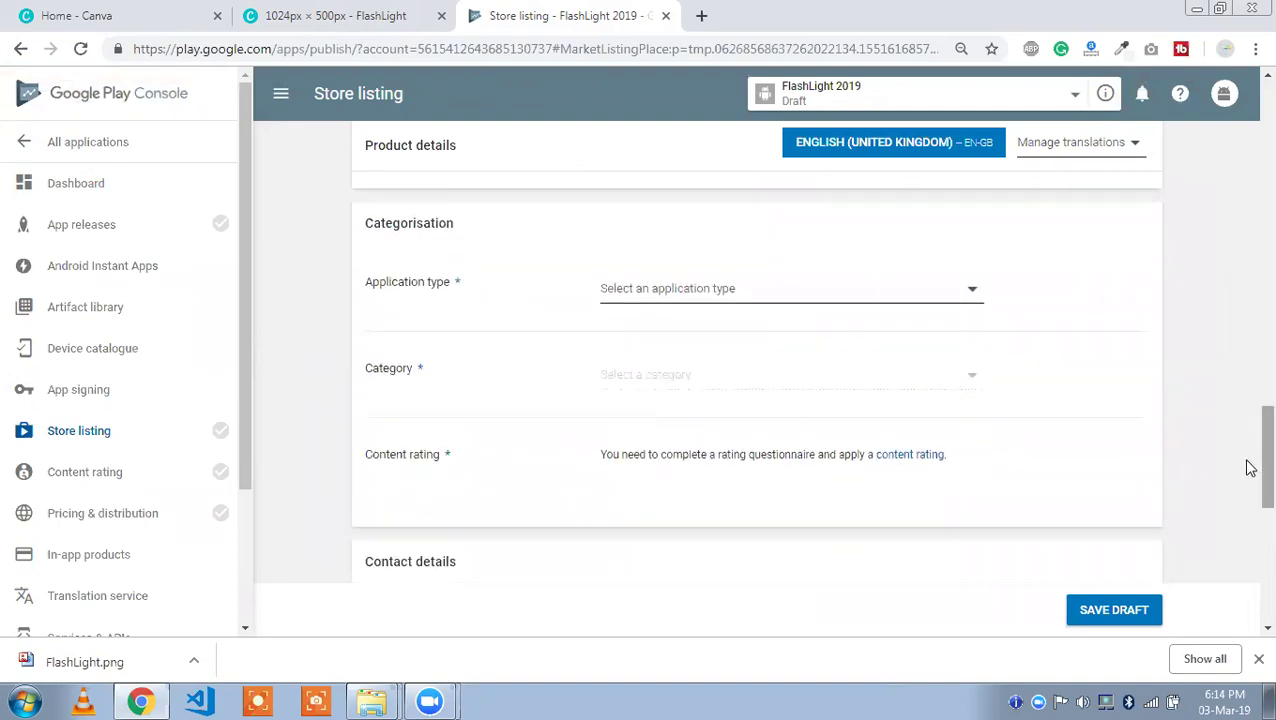
pyautogui.click(694, 298)
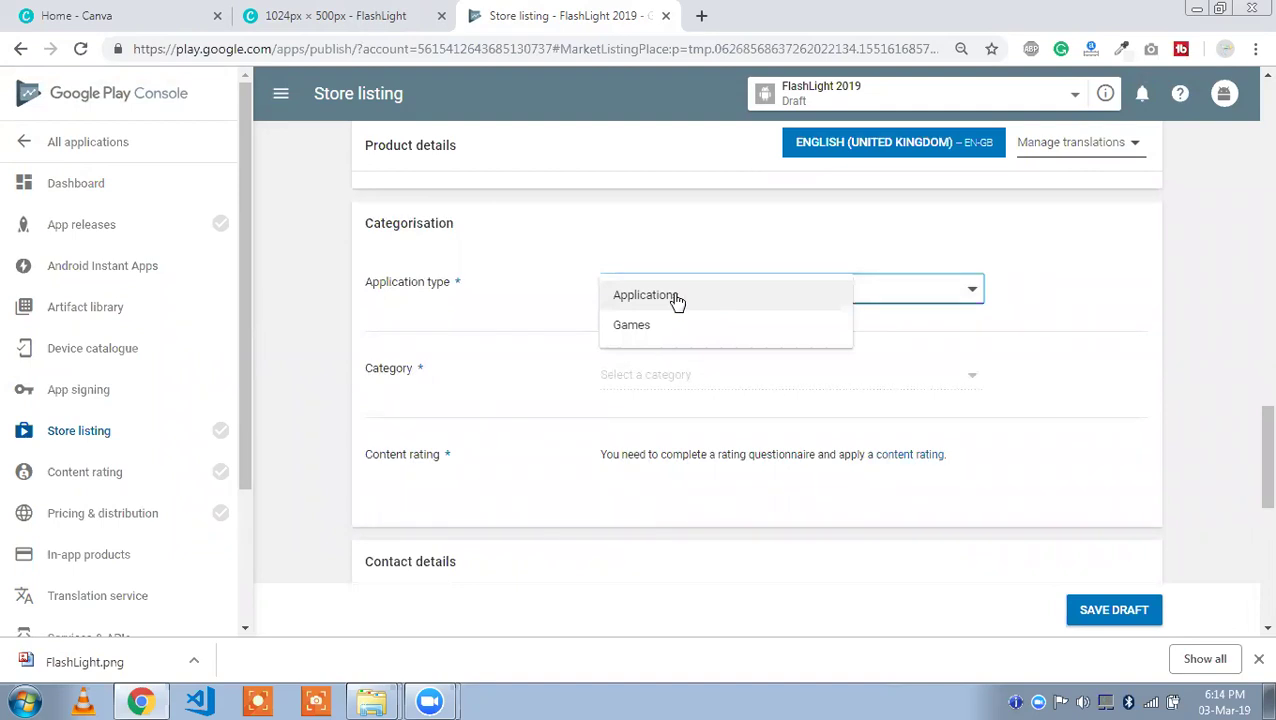
pyautogui.click(684, 306)
# - Set the category to Lifestyle, then scroll down toward the Privacy Policy section
pyautogui.click(715, 385)
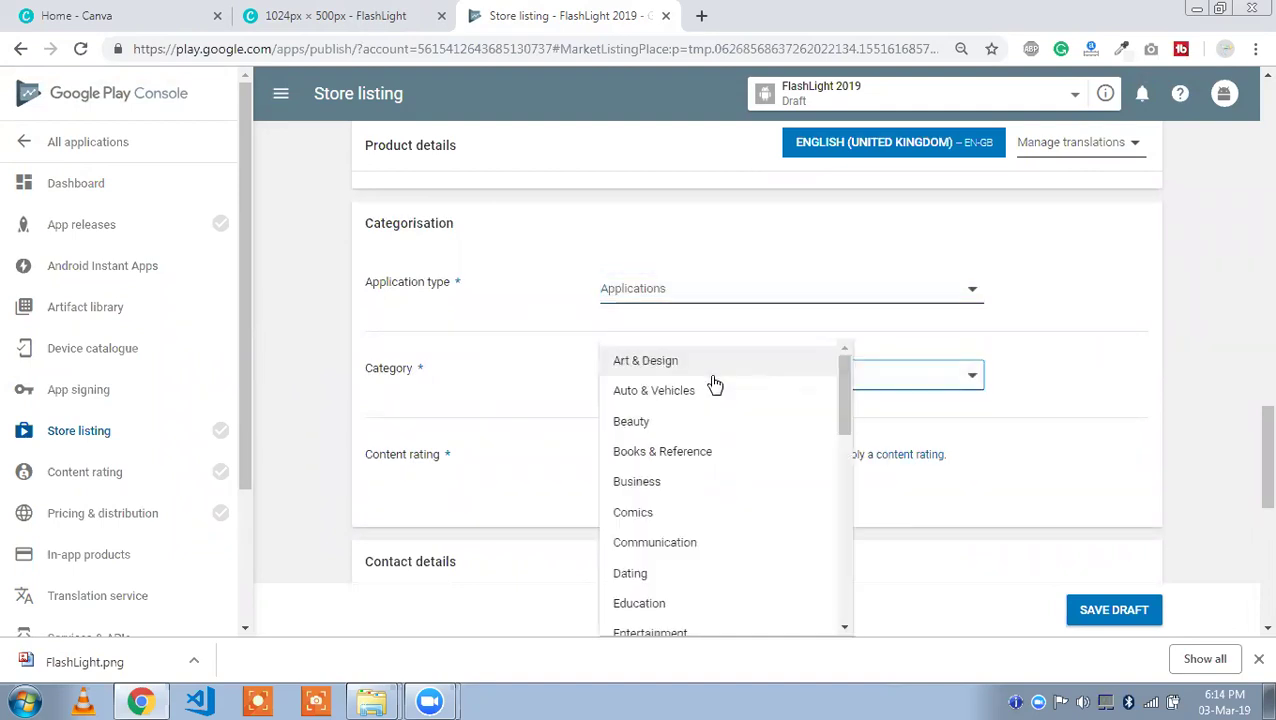
pyautogui.moveTo(843, 388); pyautogui.dragTo(843, 441)
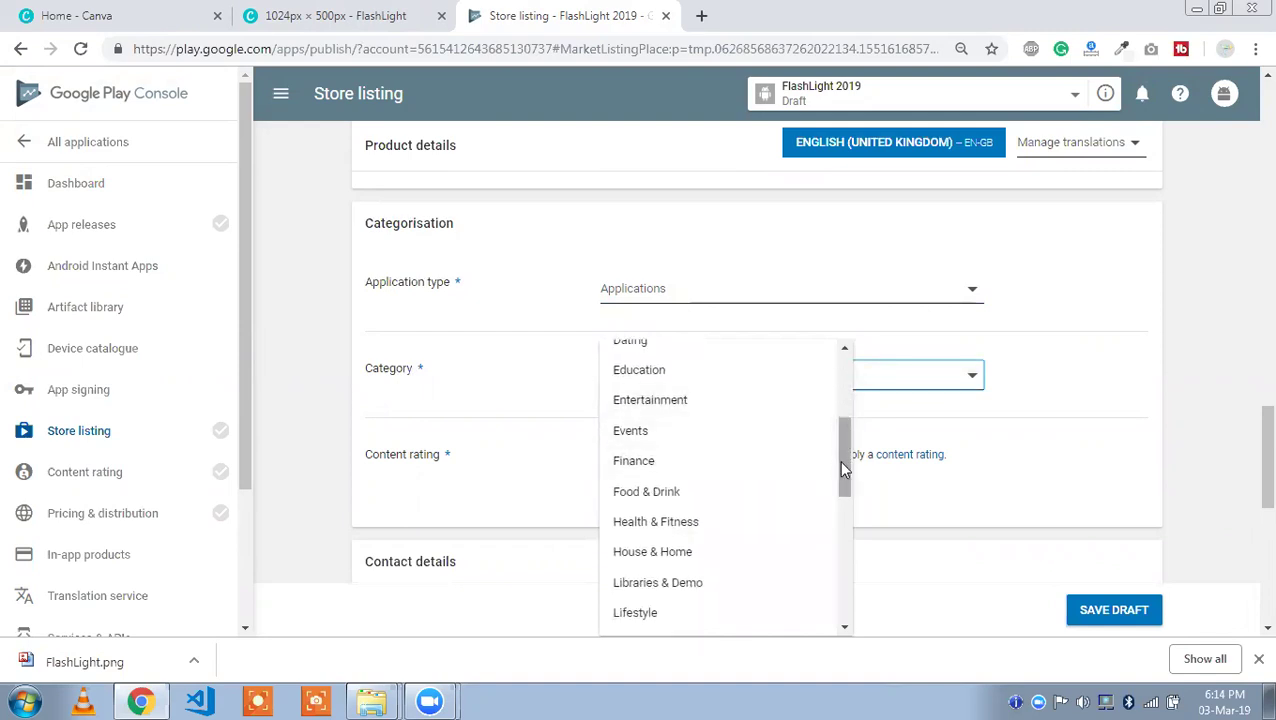
pyautogui.moveTo(841, 464); pyautogui.dragTo(841, 474)
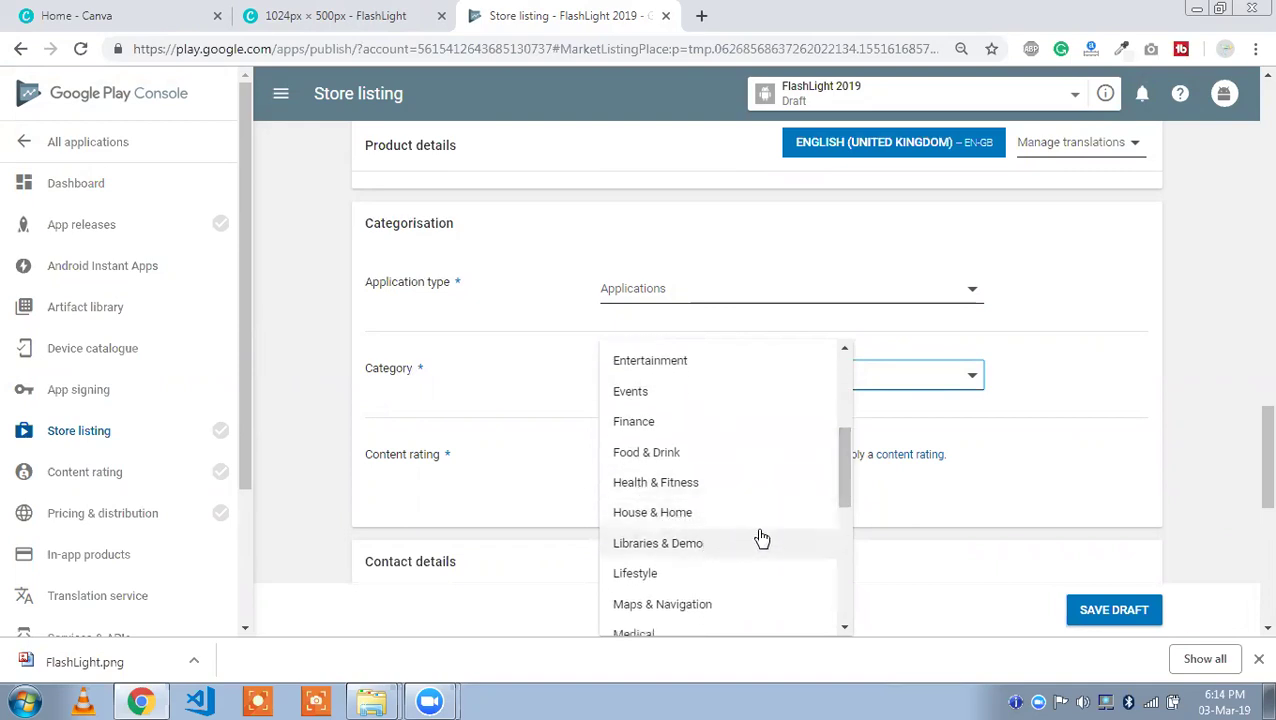
pyautogui.click(685, 578)
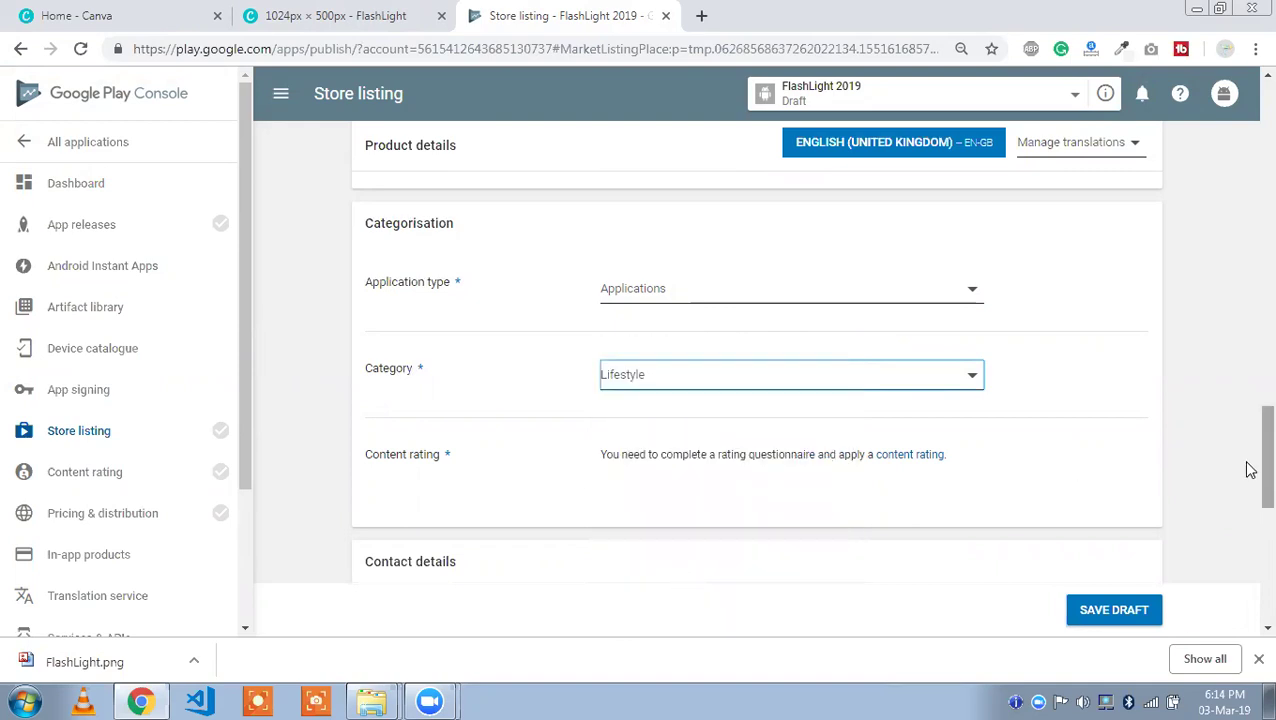
pyautogui.scroll(-1, 1249, 458)
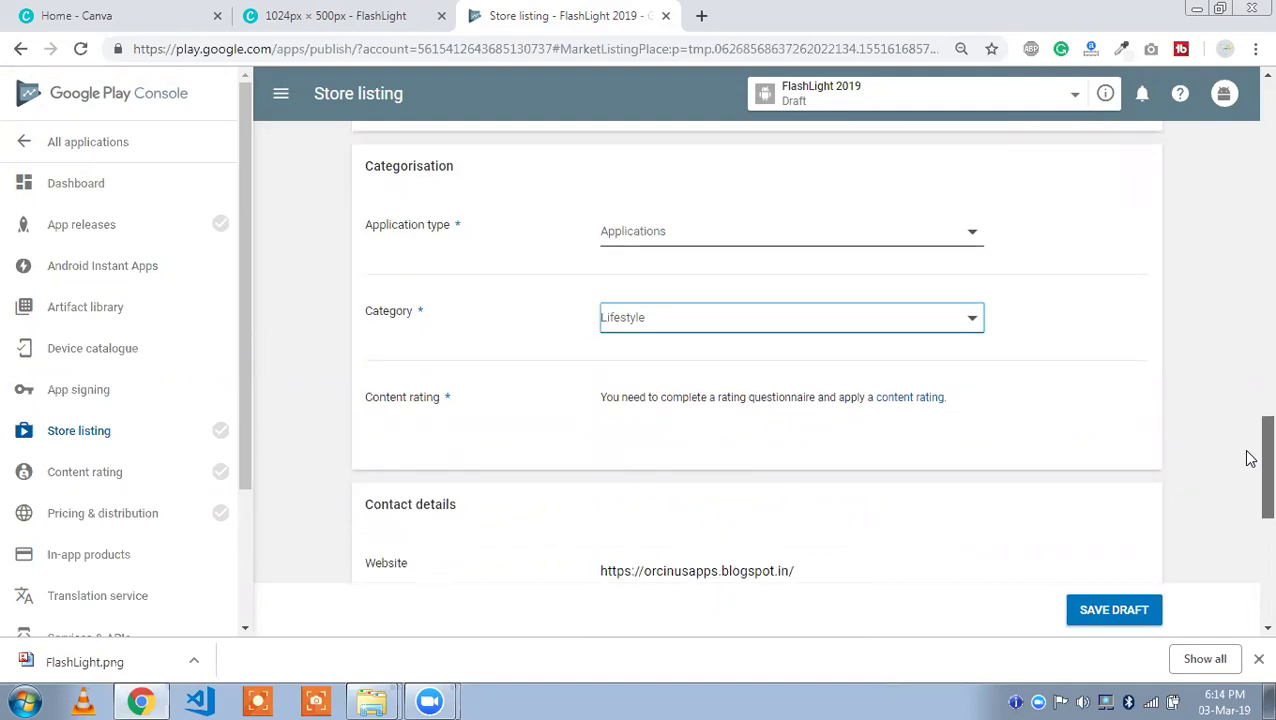
pyautogui.scroll(-2, 1249, 458)
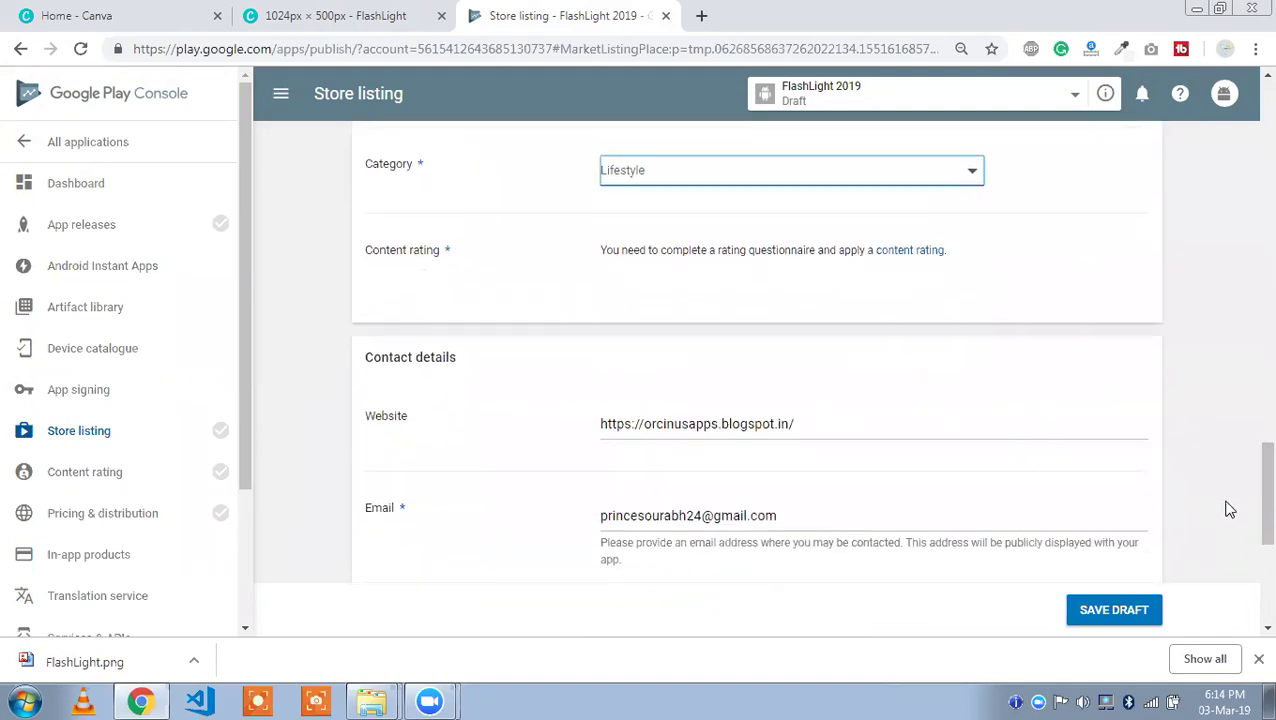
pyautogui.scroll(-4, 1250, 521)
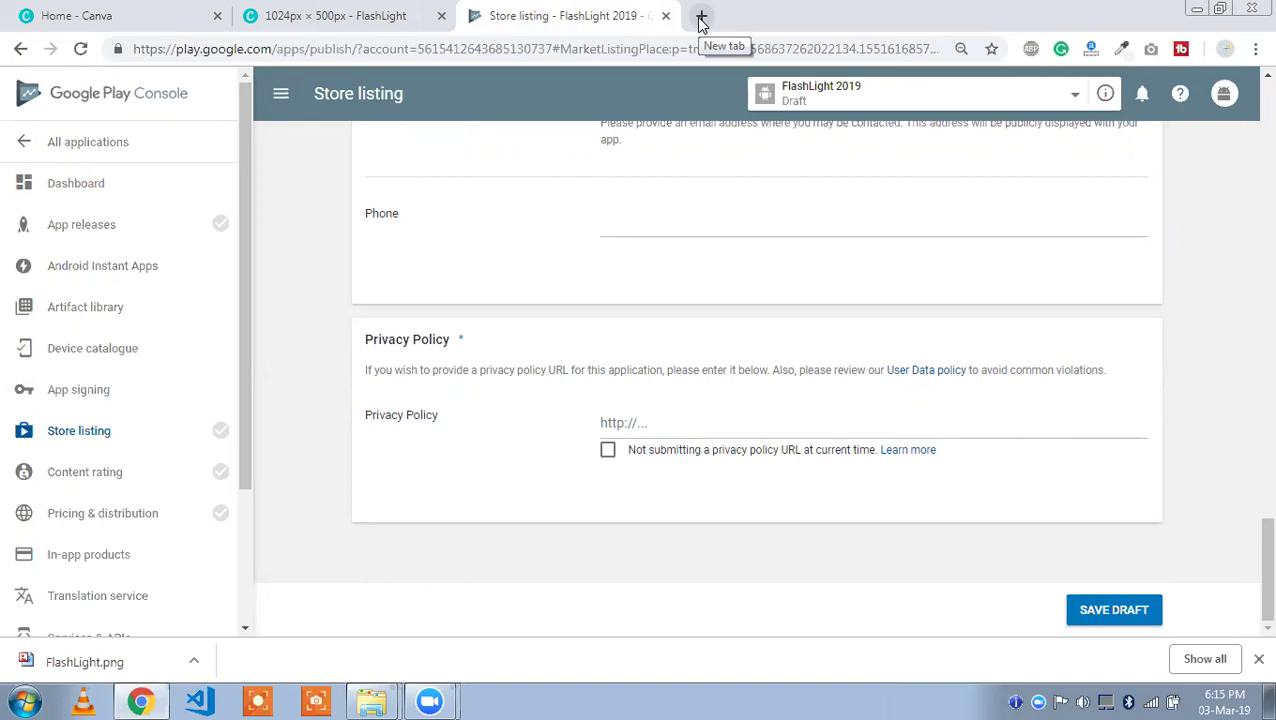
# - Search Google for 'auto generate privacy policy' in a new tab
pyautogui.click(701, 18)
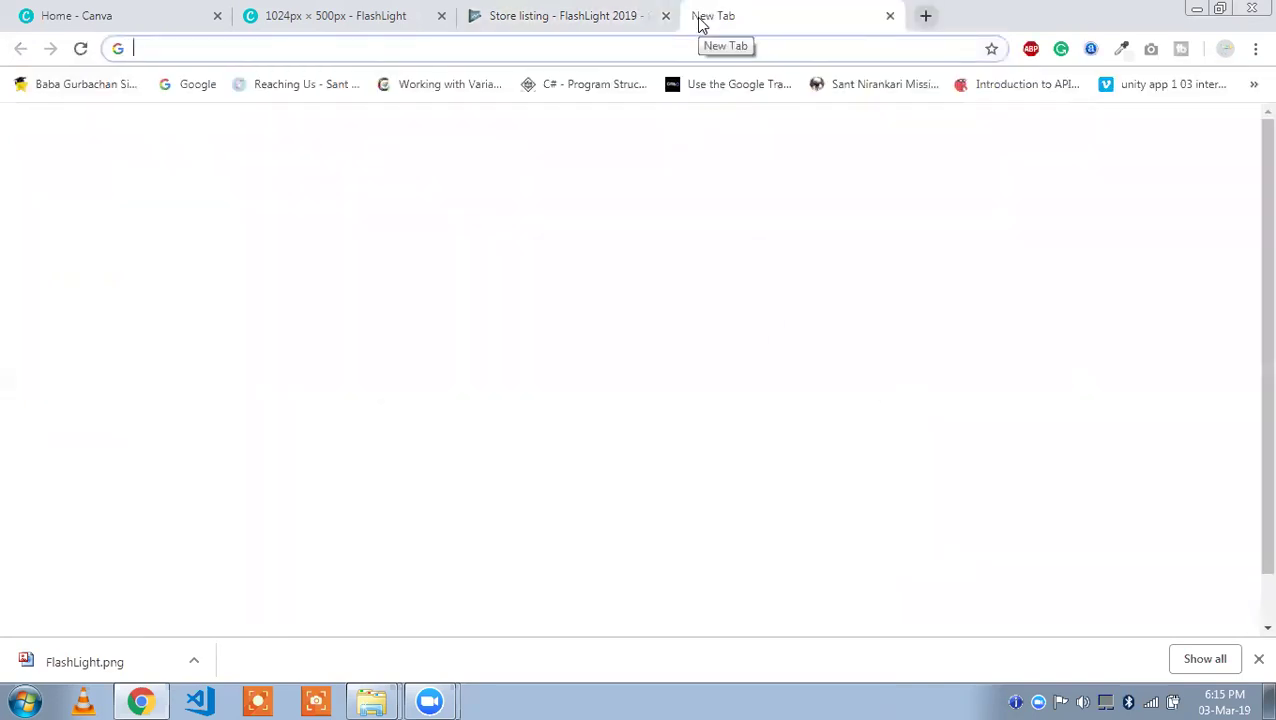
pyautogui.write('autog')
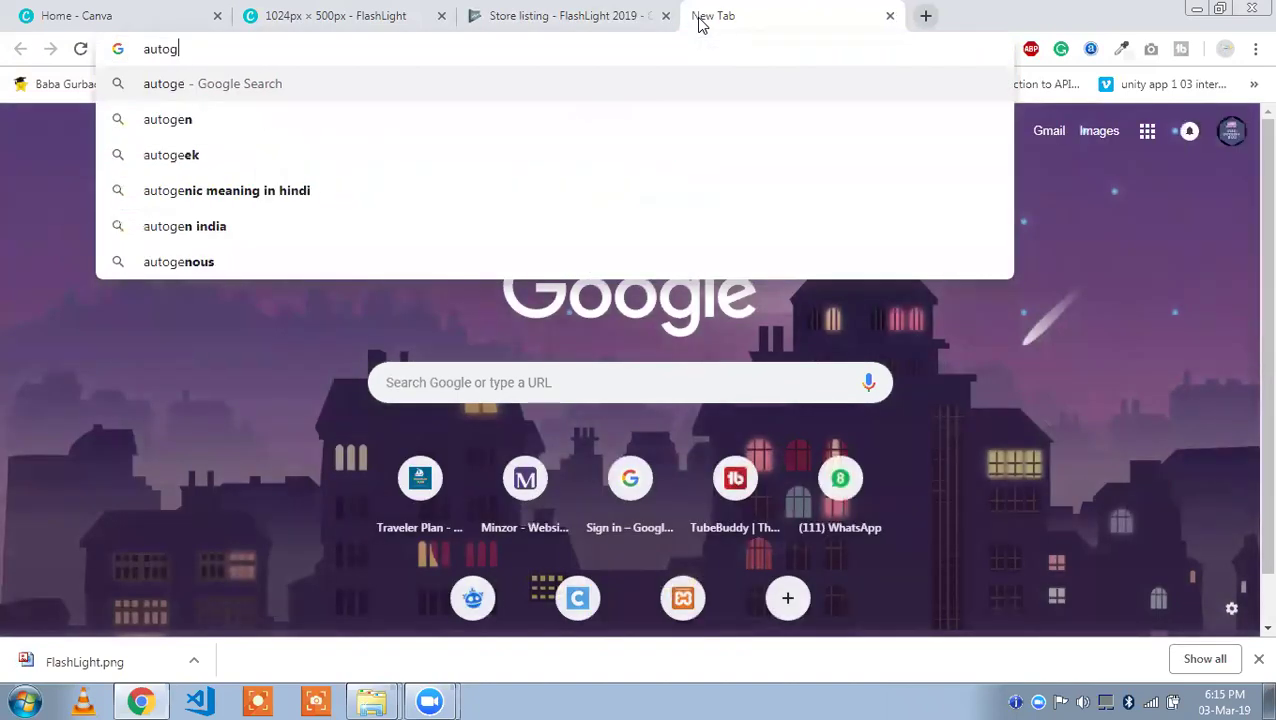
pyautogui.write('enrat')
pyautogui.write('ed pri')
pyautogui.write('vacy')
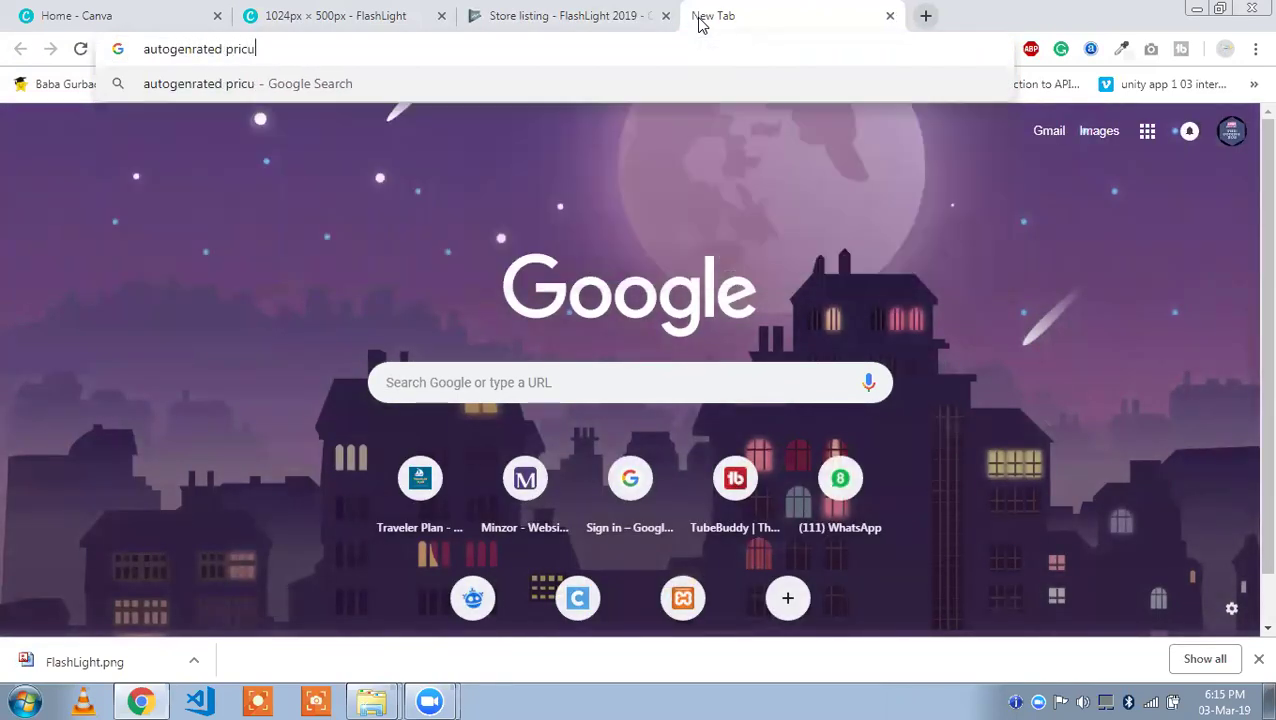
pyautogui.press('BackSpace')
pyautogui.press('BackSpace')
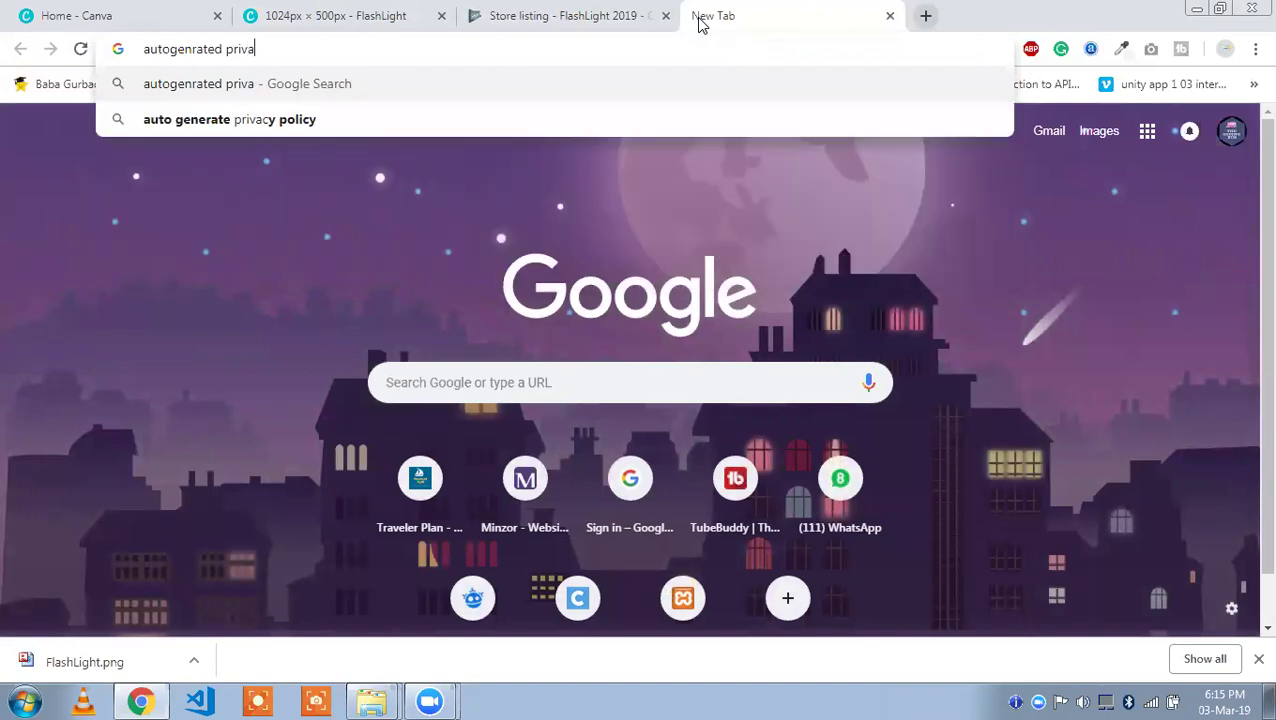
pyautogui.press('Down')
pyautogui.press('Return')
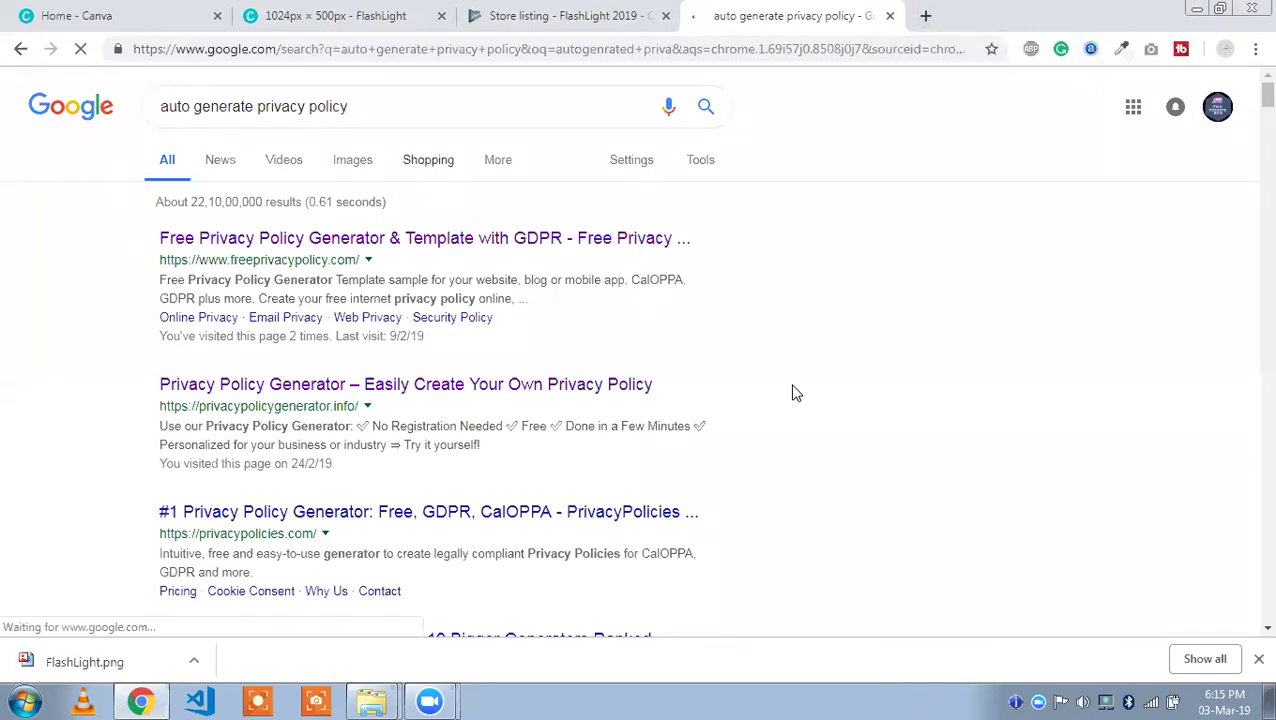
# - Open the first two generator results in background tabs and switch to FreePrivacyPolicy.com
pyautogui.scroll(-1, 790, 392)
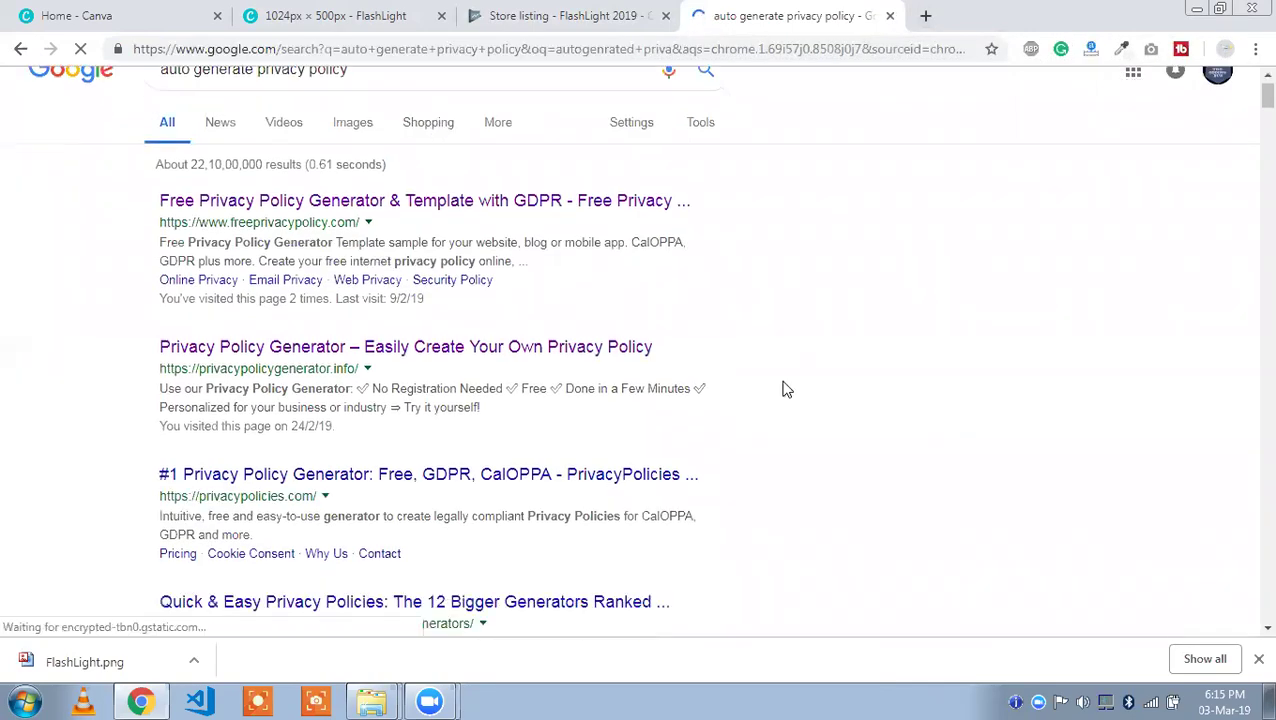
pyautogui.middleClick(400, 210)
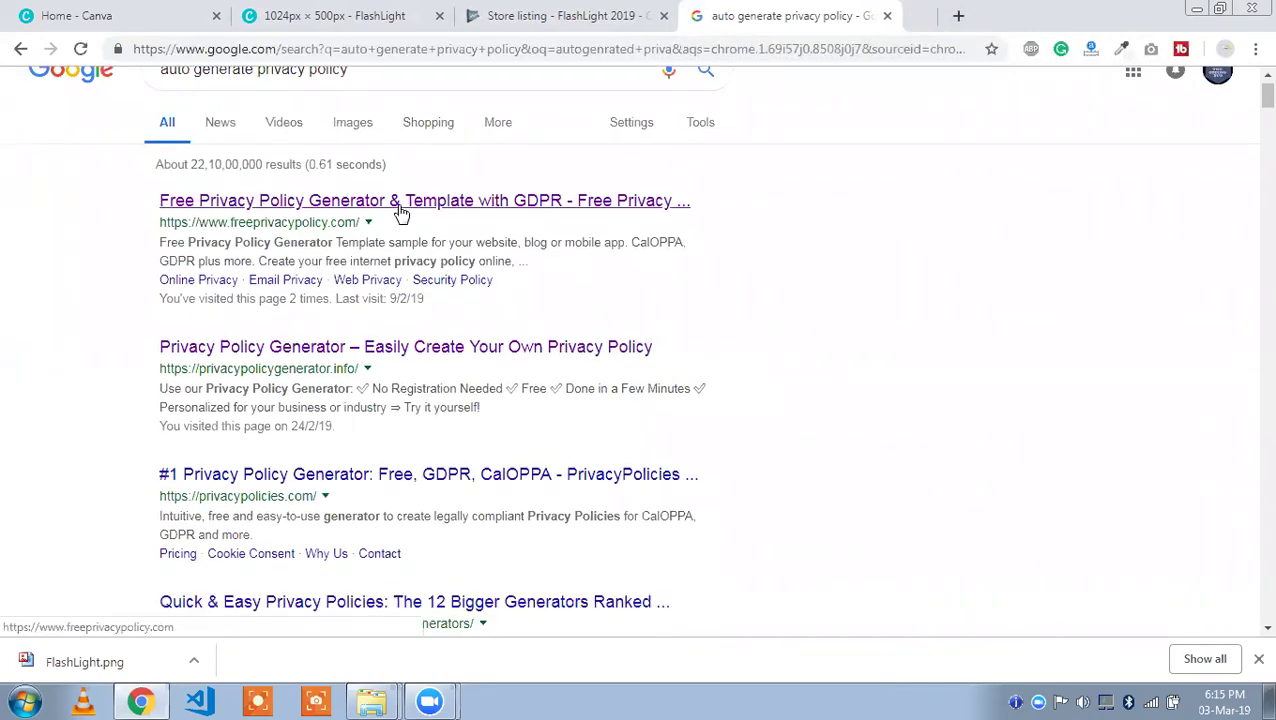
pyautogui.middleClick(395, 348)
pyautogui.click(765, 12)
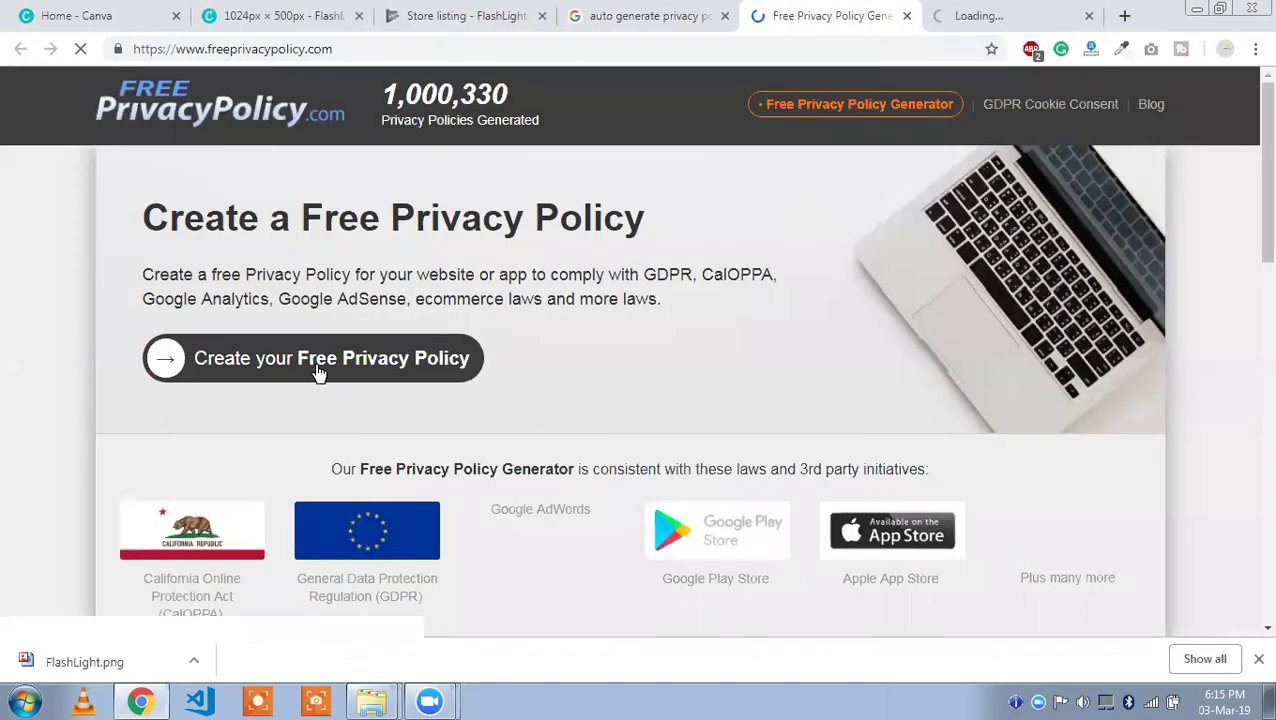
# - Start a free mobile-app privacy policy and register as an individual
pyautogui.click(316, 368)
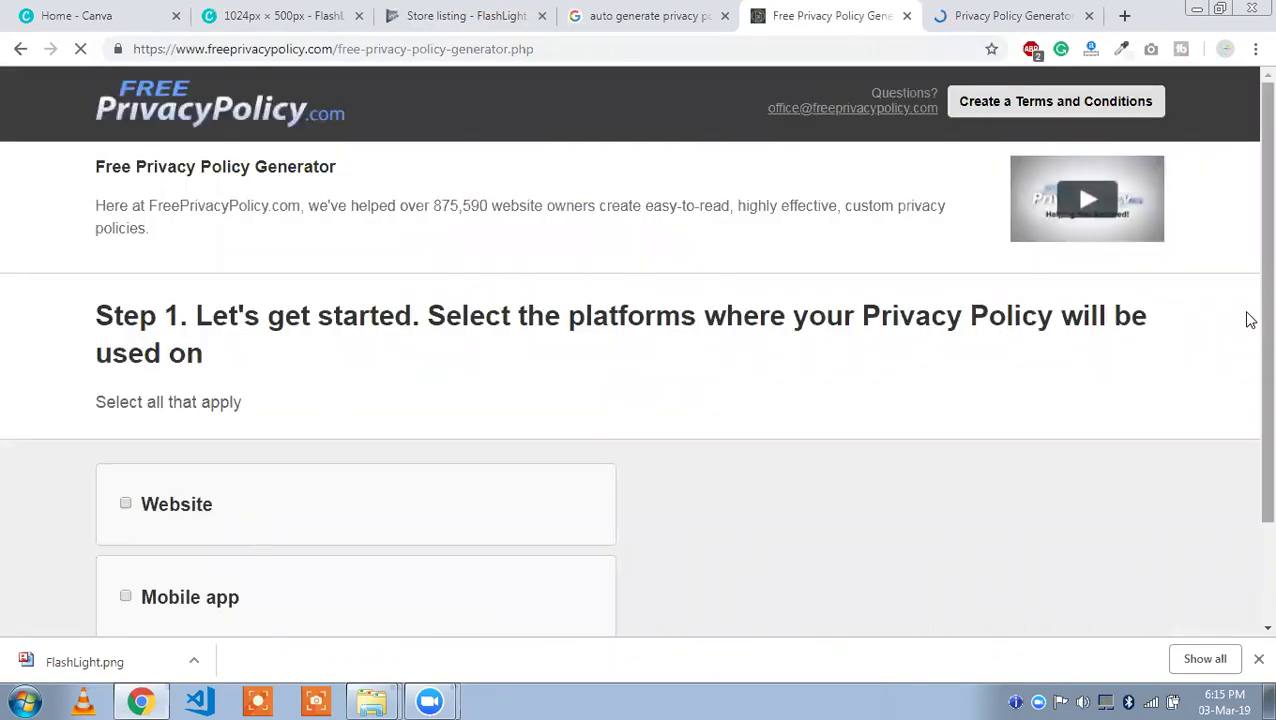
pyautogui.scroll(-2, 1117, 399)
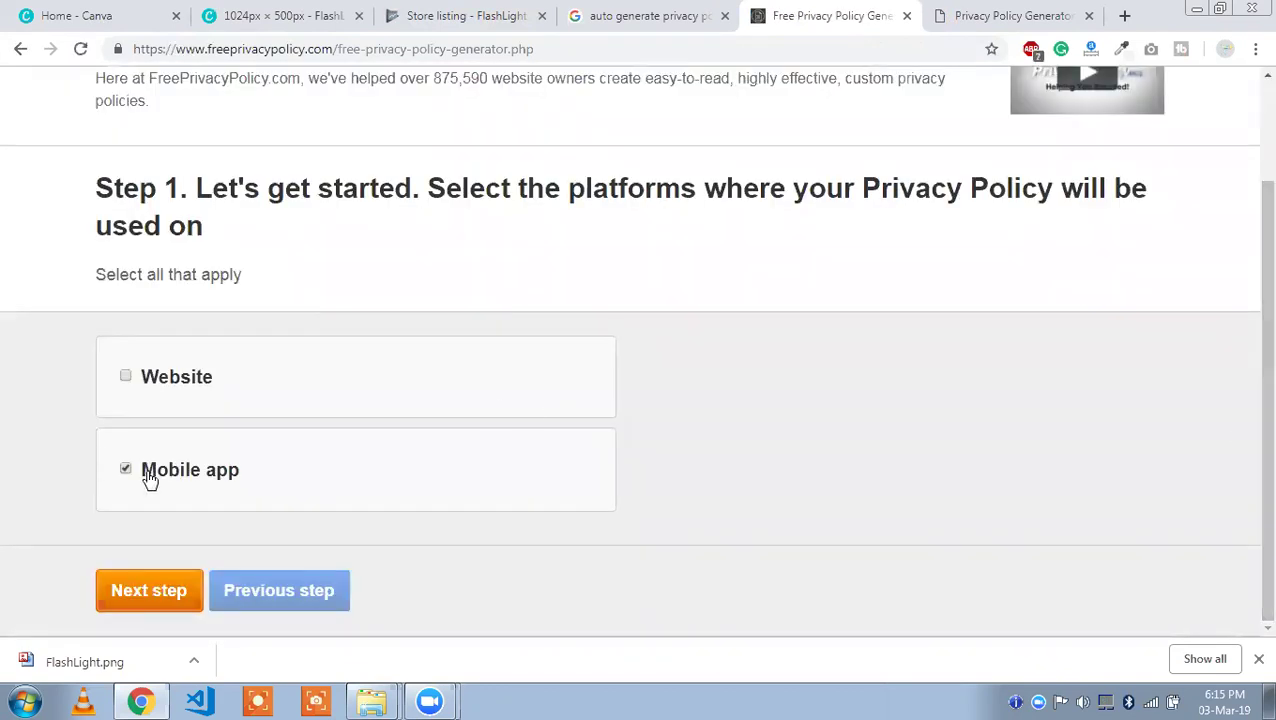
pyautogui.click(148, 592)
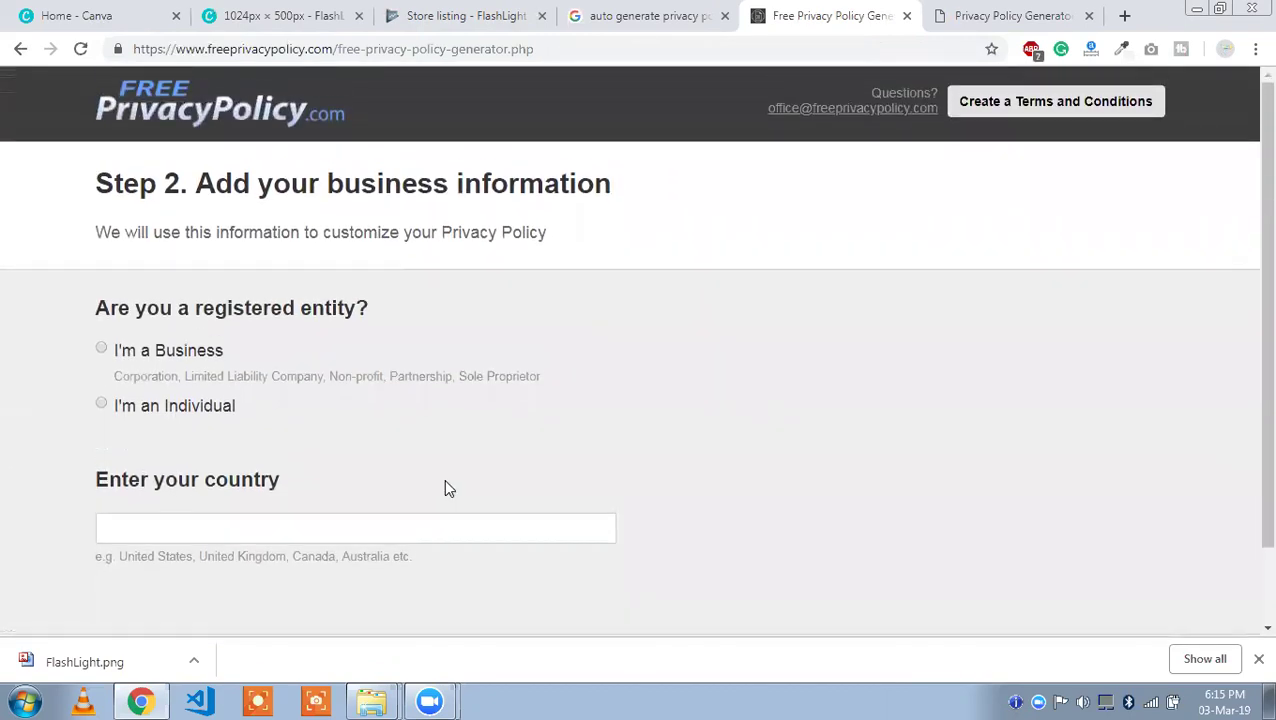
pyautogui.click(247, 532)
pyautogui.write('India')
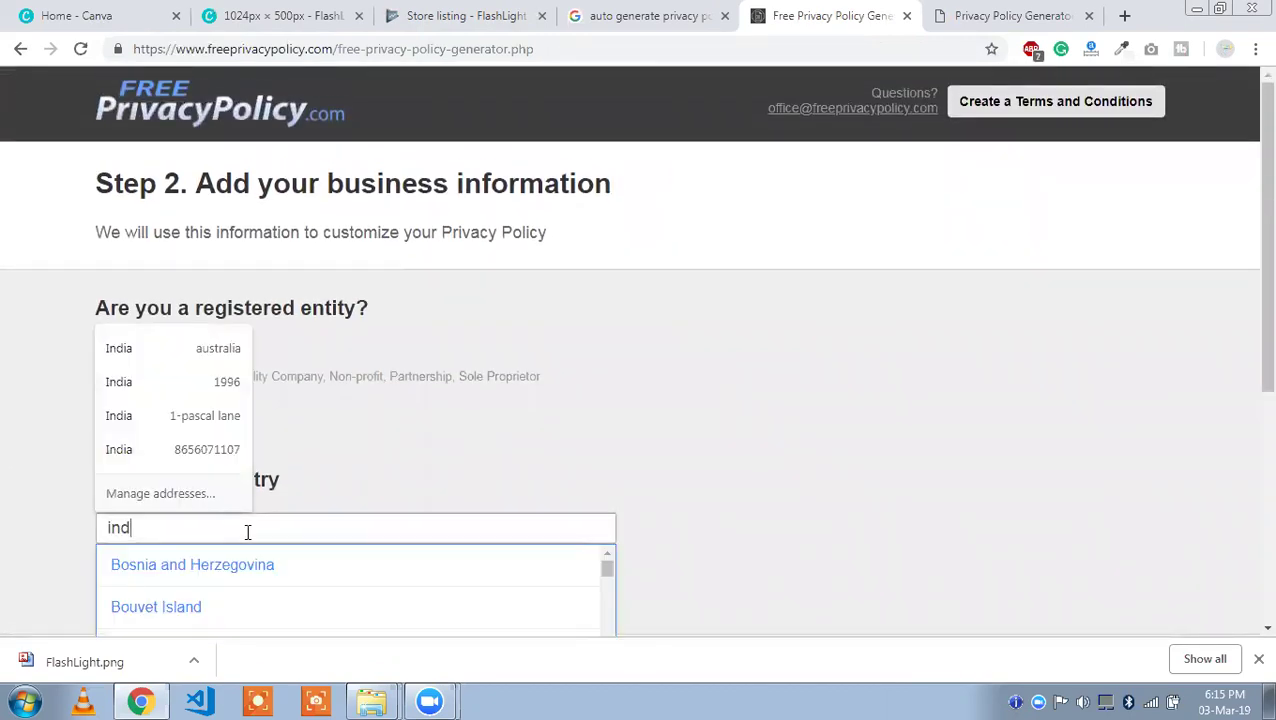
pyautogui.press('BackSpace')
pyautogui.press('BackSpace')
pyautogui.press('BackSpace')
pyautogui.press('BackSpace')
pyautogui.press('BackSpace')
pyautogui.click(700, 470)
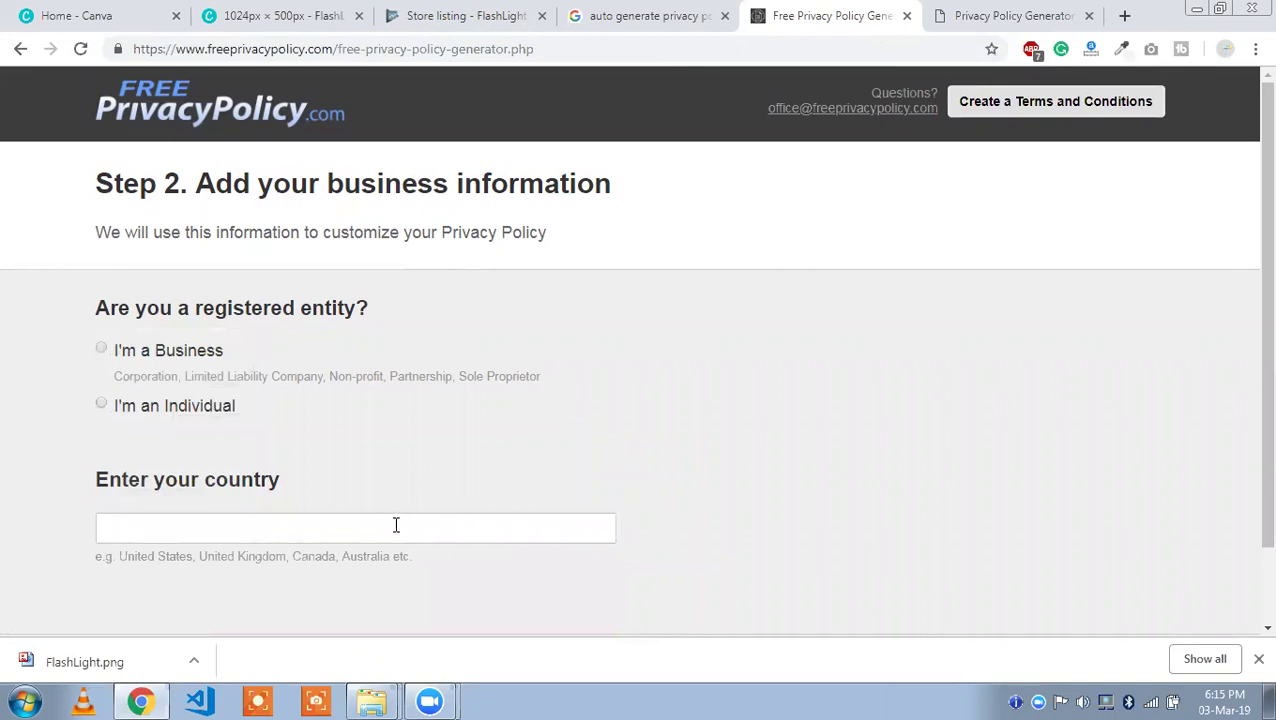
pyautogui.click(119, 405)
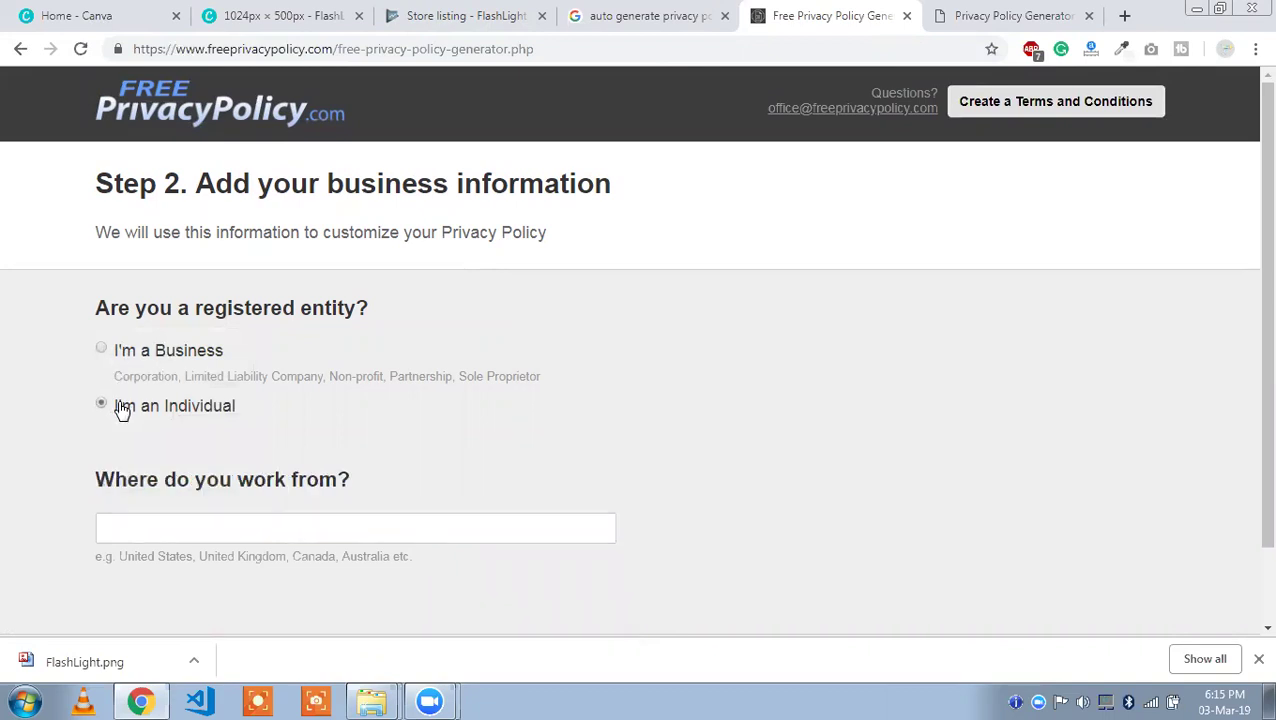
# - Set the country worked from to India
pyautogui.click(184, 527)
pyautogui.write('india')
pyautogui.click(446, 450)
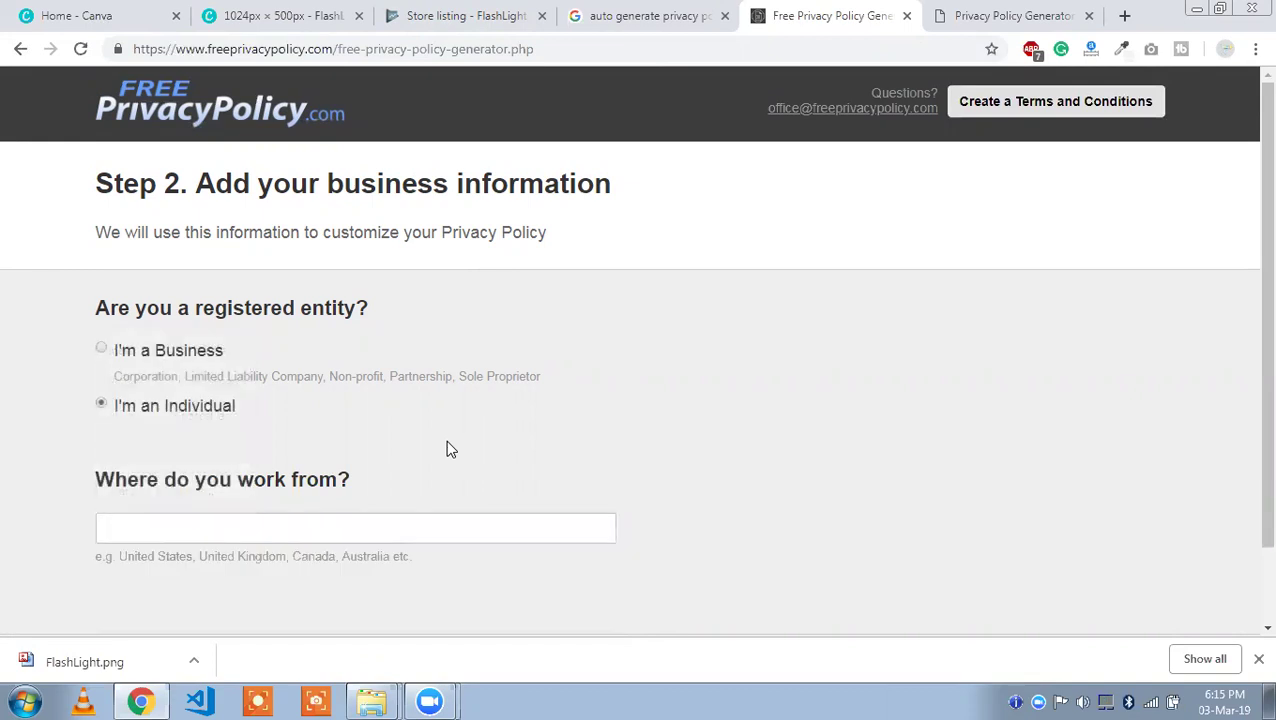
pyautogui.click(339, 537)
pyautogui.write('ind')
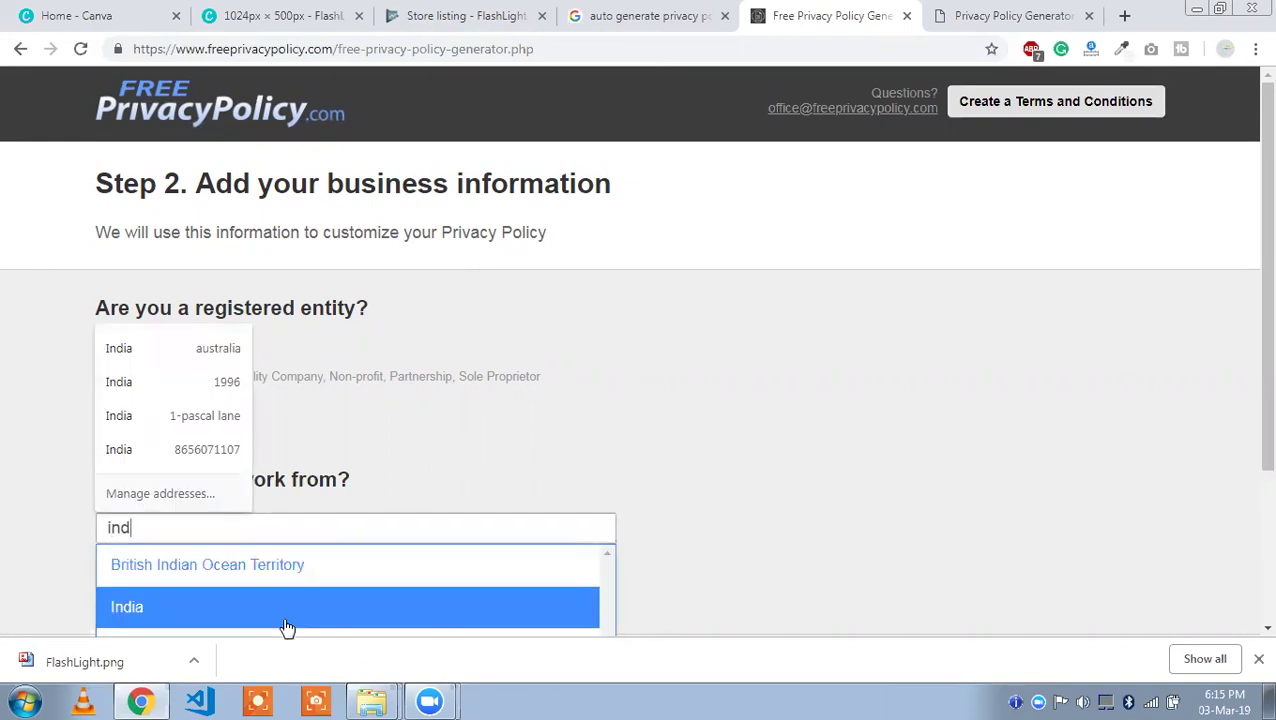
pyautogui.click(287, 620)
# - Set the state to Maharashtra and continue to the app information step
pyautogui.scroll(-3, 1248, 425)
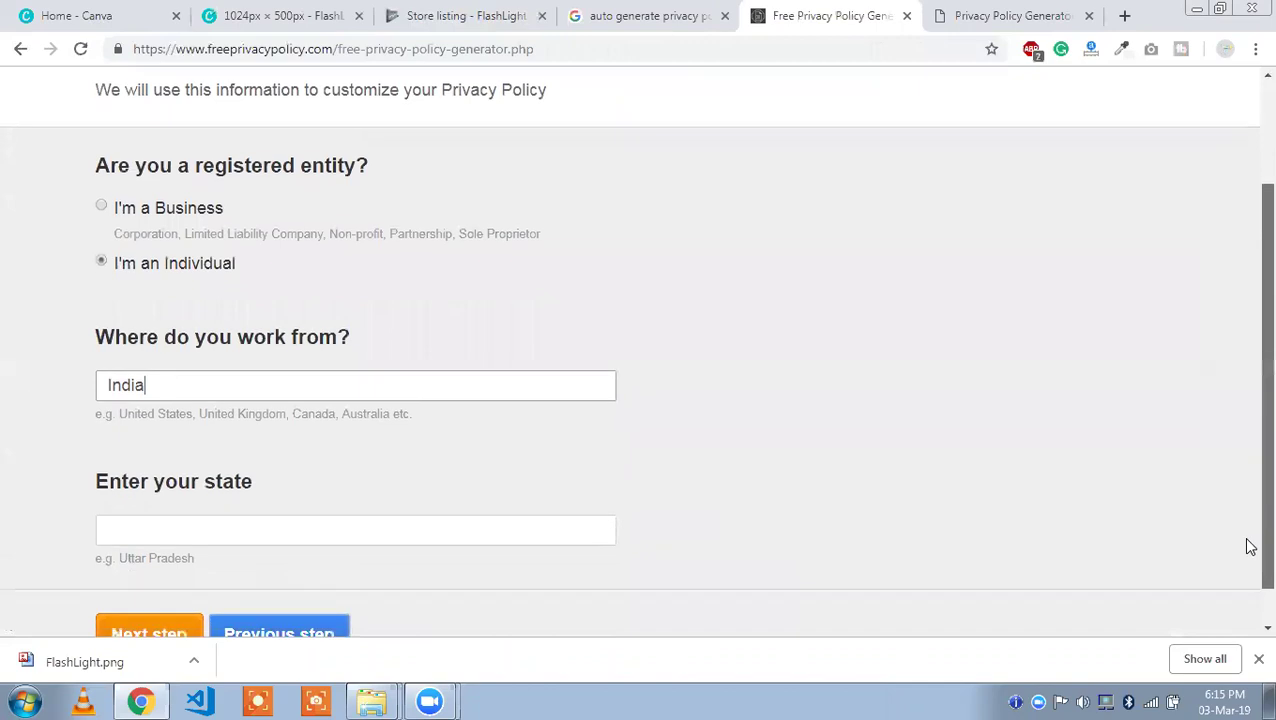
pyautogui.click(428, 515)
pyautogui.write('mh')
pyautogui.press('BackSpace')
pyautogui.click(359, 583)
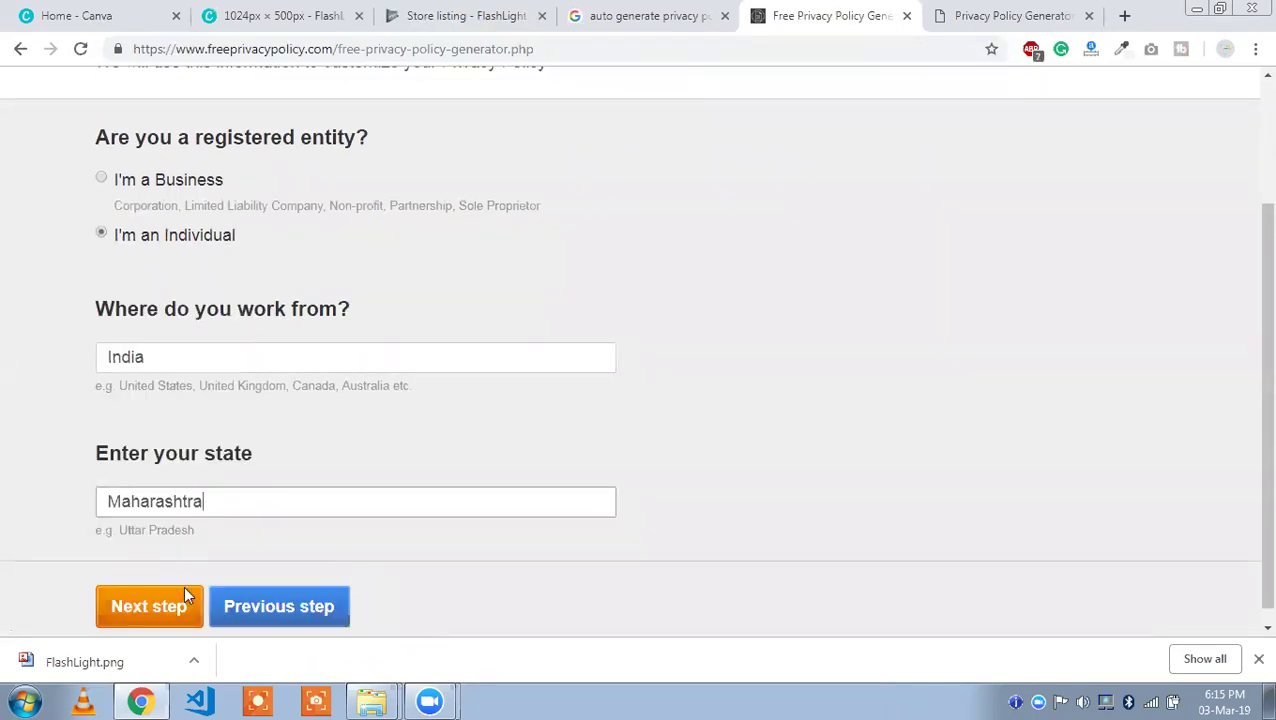
pyautogui.click(140, 606)
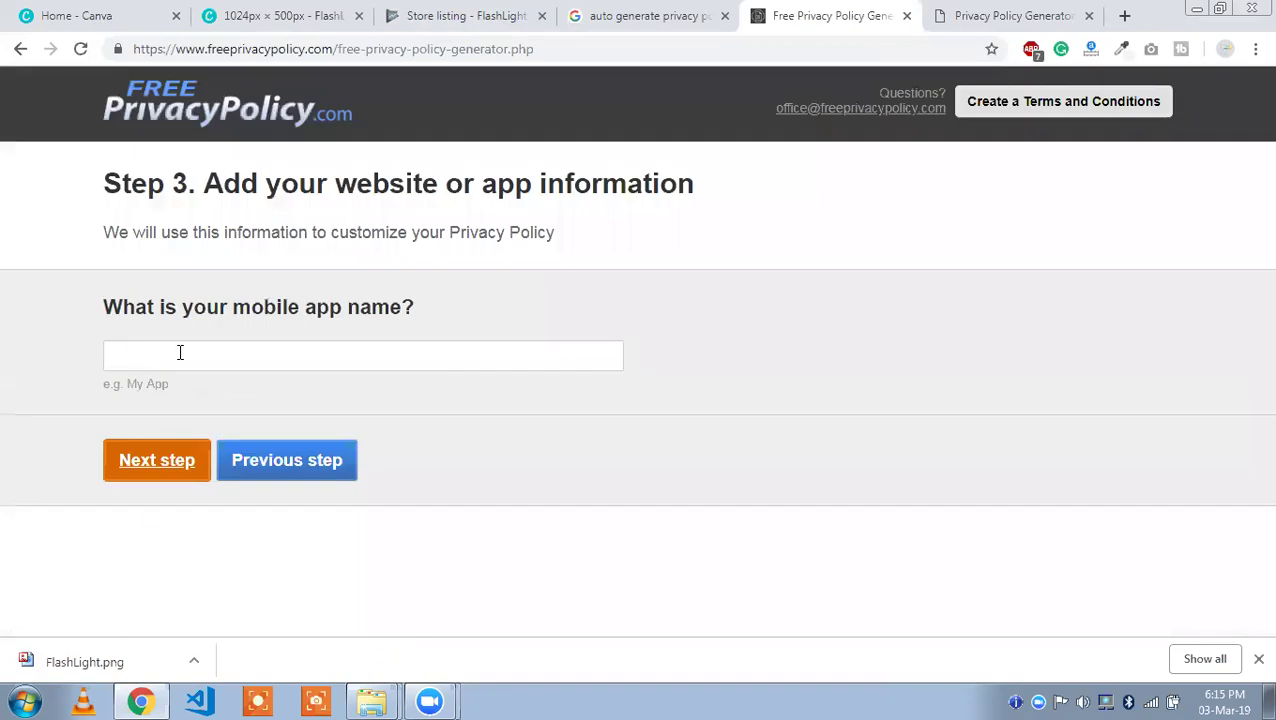
# - Enter FlashLight 2019 as the mobile app name and continue
pyautogui.click(180, 352)
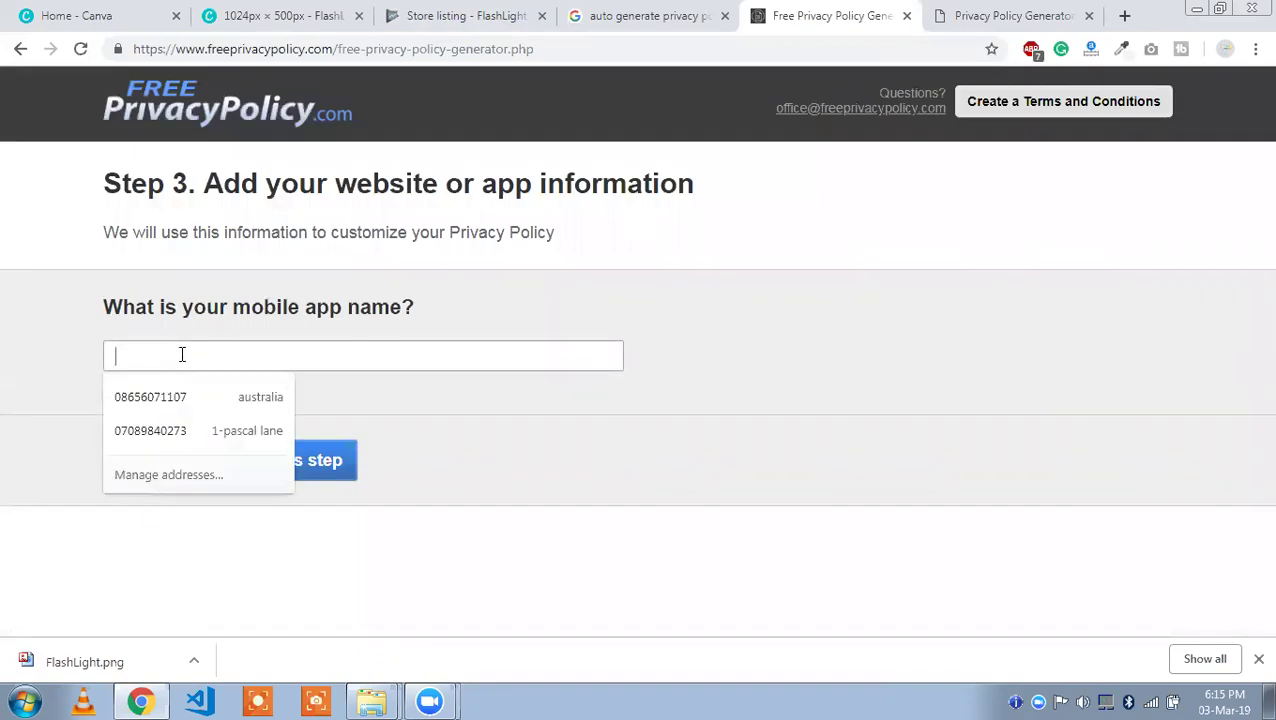
pyautogui.write('FlashLIght 2019')
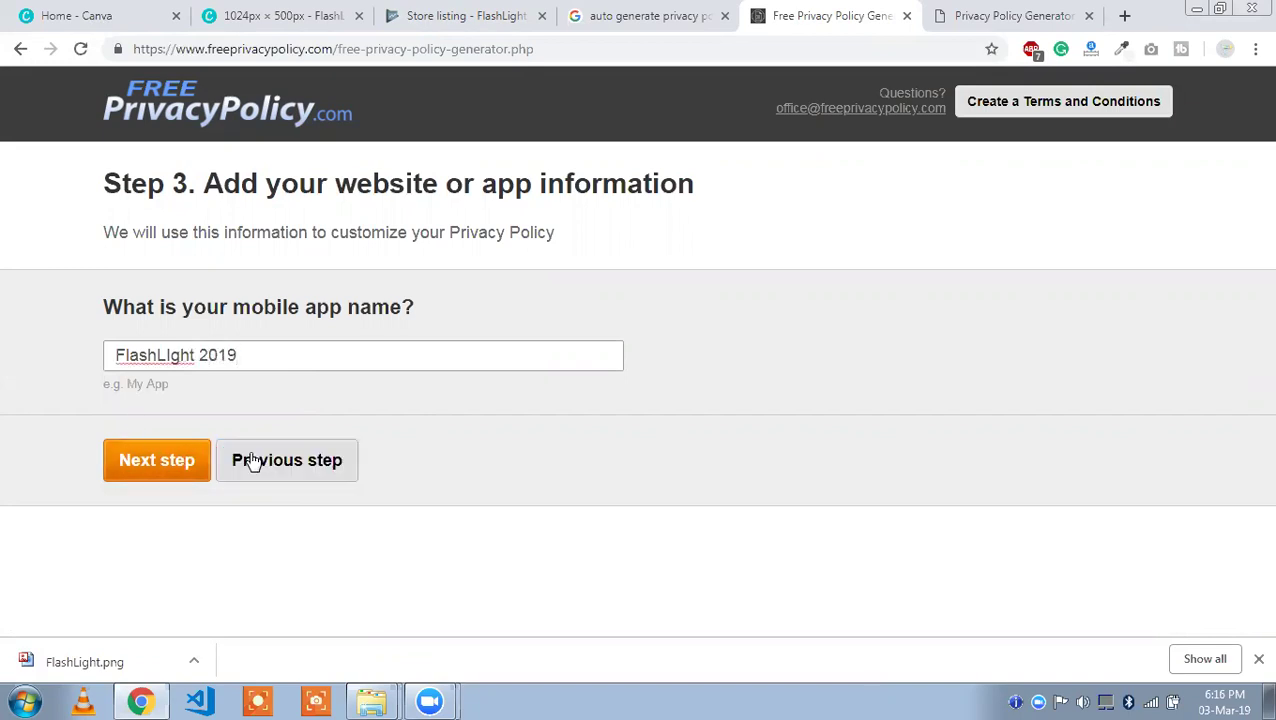
pyautogui.click(171, 466)
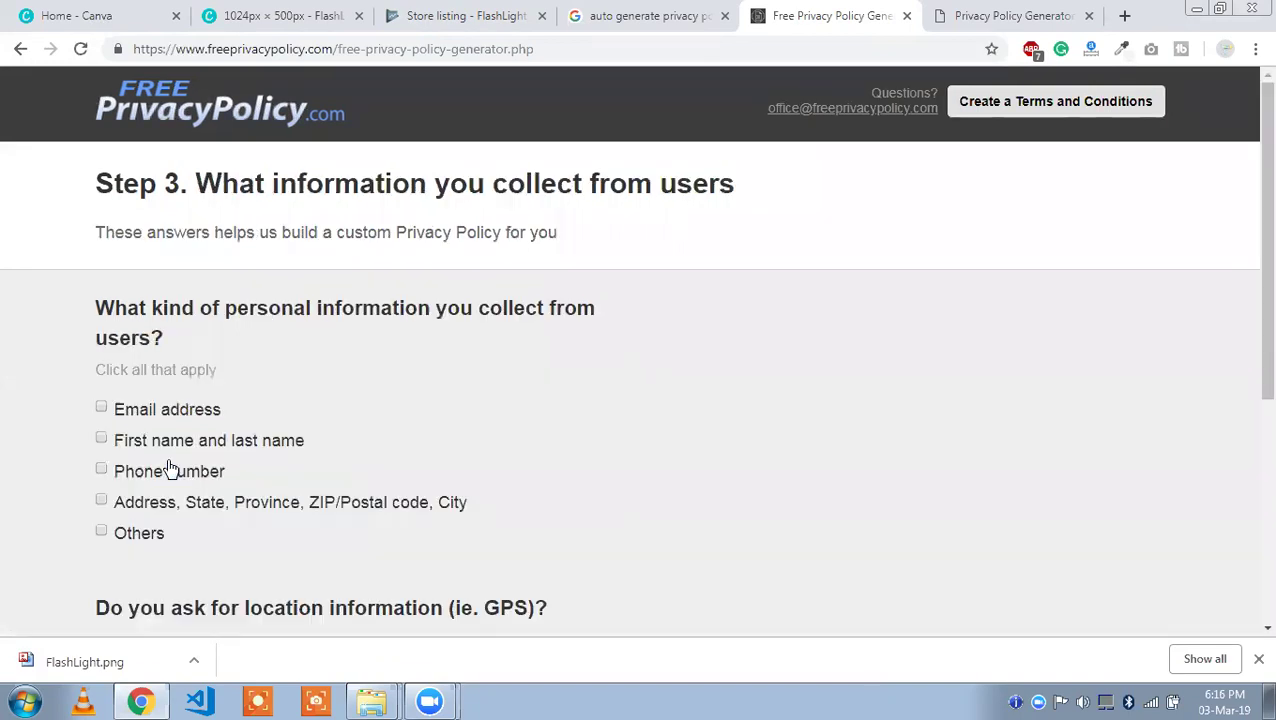
# - Declare that email addresses are collected, answer No to location, and go to Step 4
pyautogui.click(136, 418)
pyautogui.moveTo(1245, 330); pyautogui.dragTo(1250, 540)
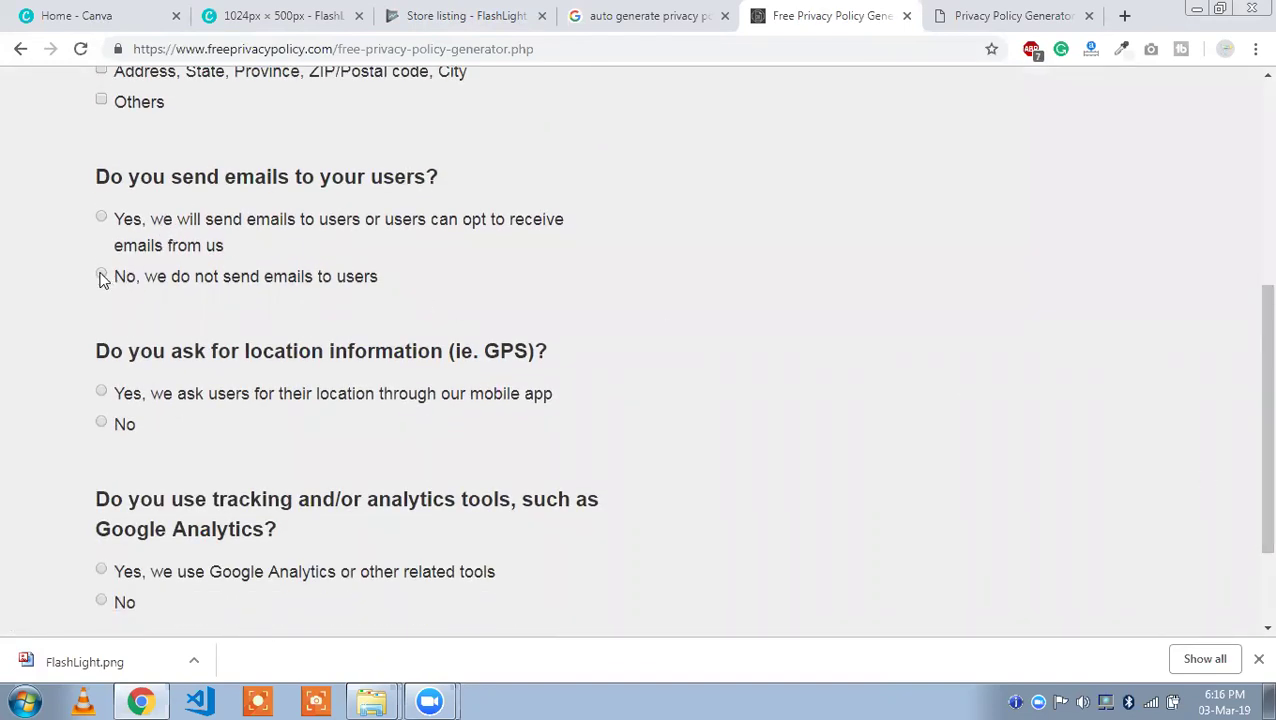
pyautogui.click(101, 424)
pyautogui.scroll(-2, 1245, 420)
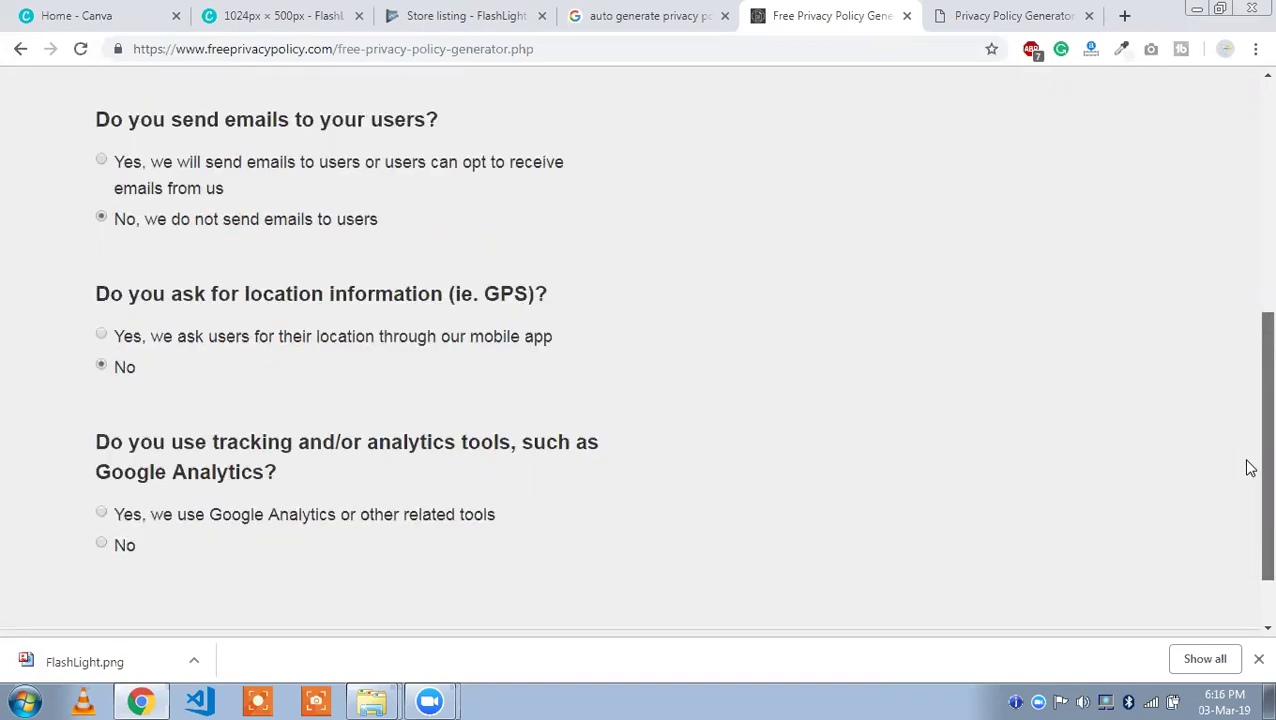
pyautogui.click(140, 588)
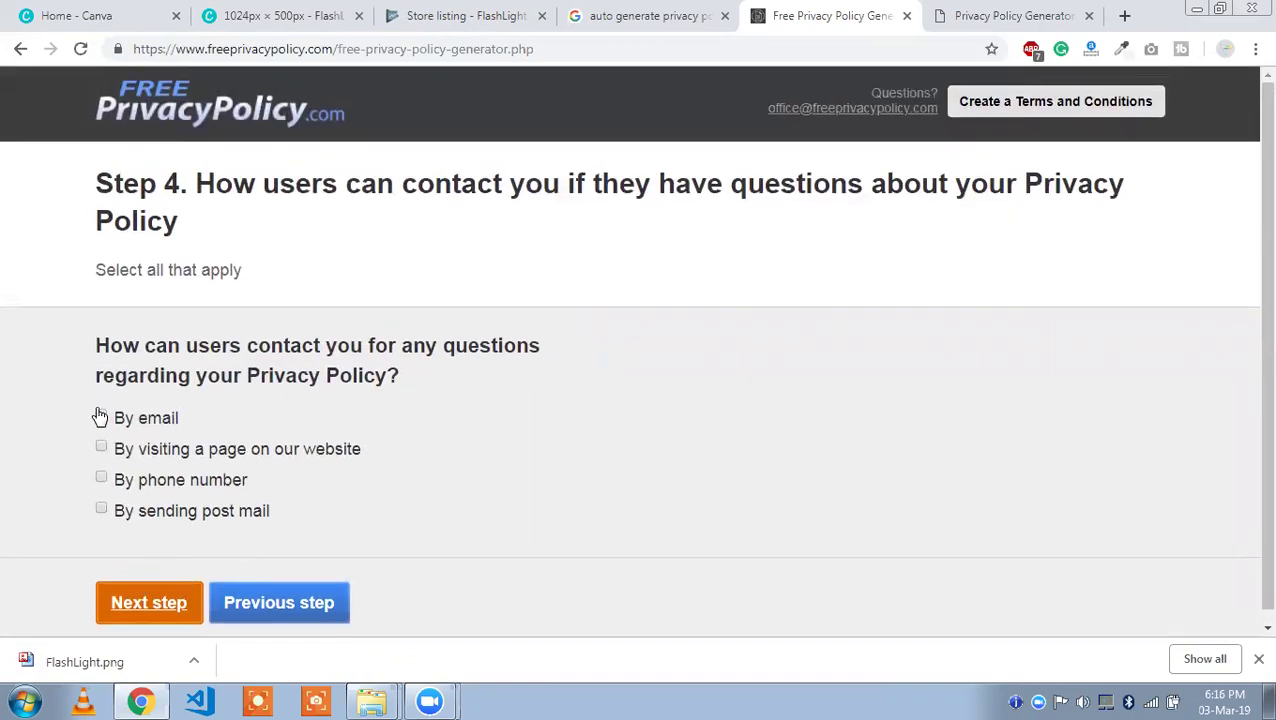
# - Make email the only contact method, filled with the saved address, and continue
pyautogui.click(101, 418)
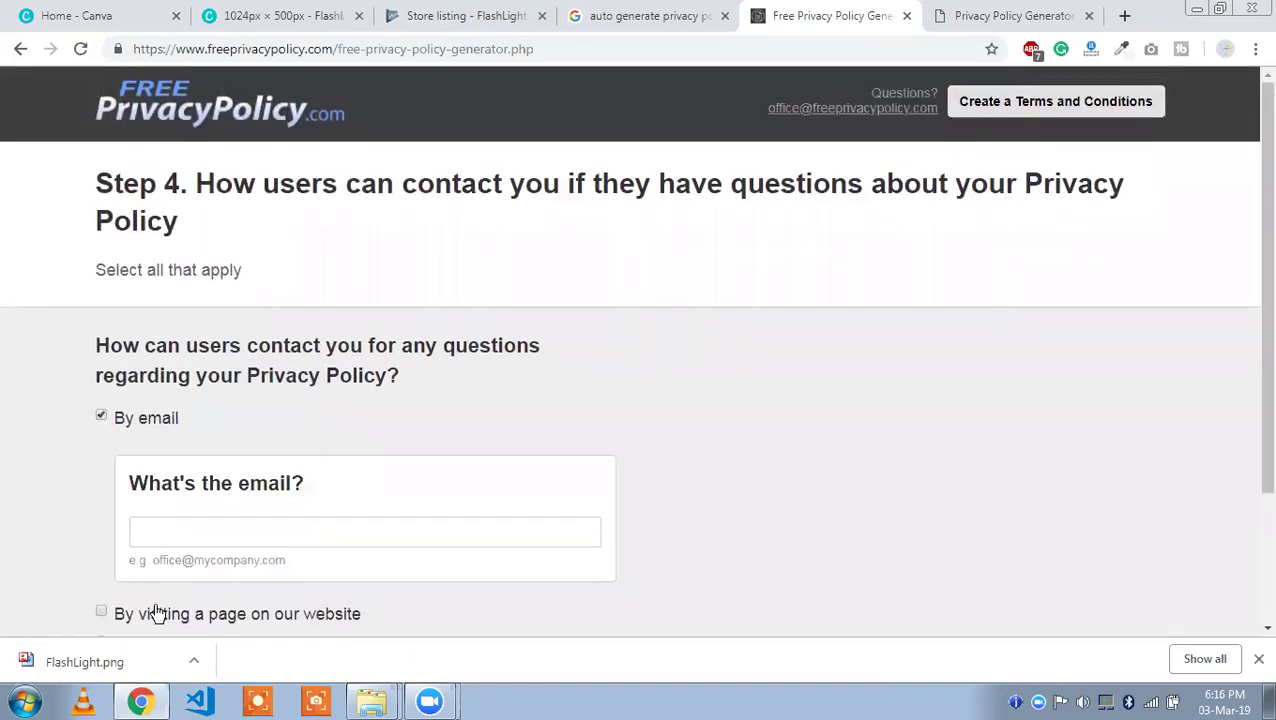
pyautogui.click(183, 539)
pyautogui.click(193, 570)
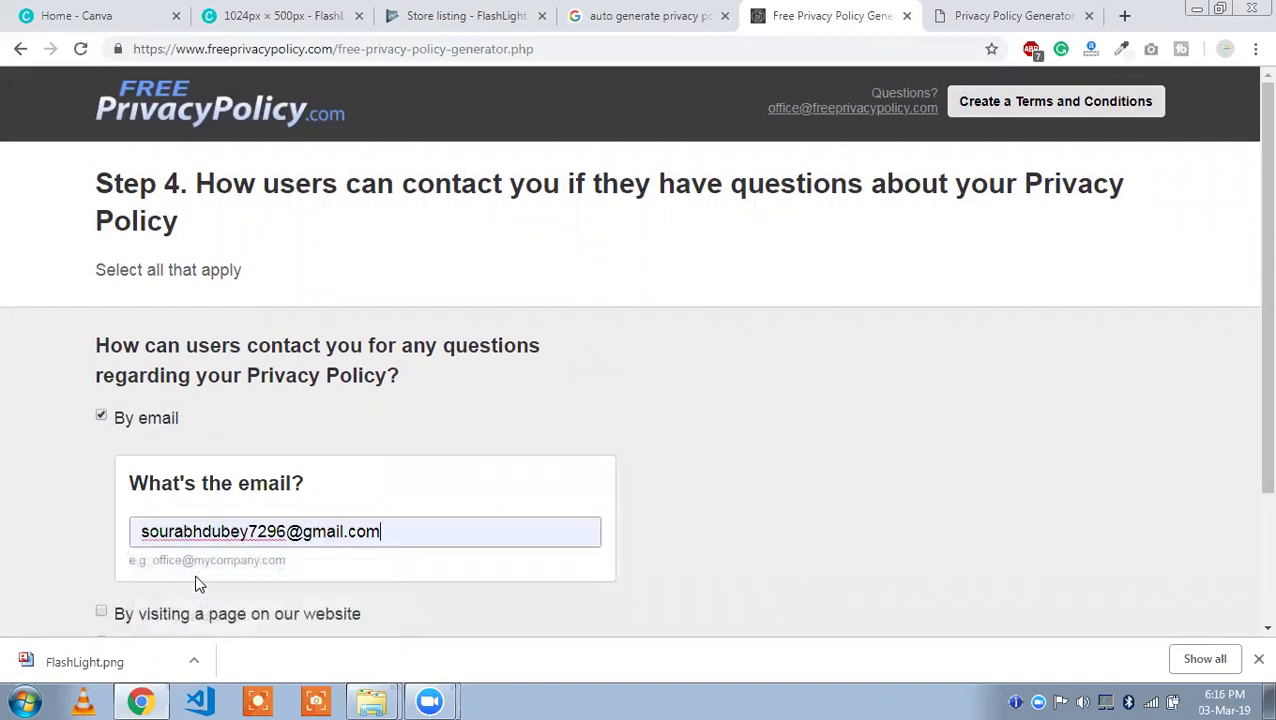
pyautogui.scroll(-1, 1249, 425)
pyautogui.scroll(-1, 1249, 425)
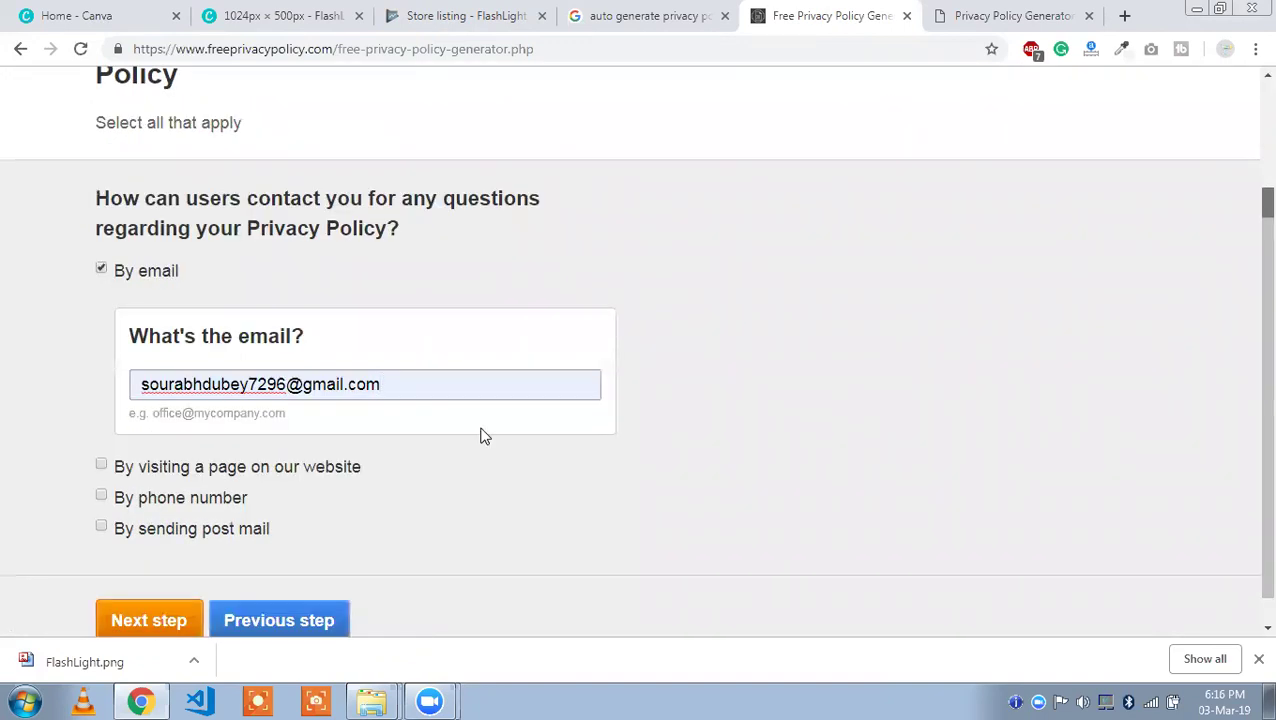
pyautogui.click(148, 479)
pyautogui.click(148, 479)
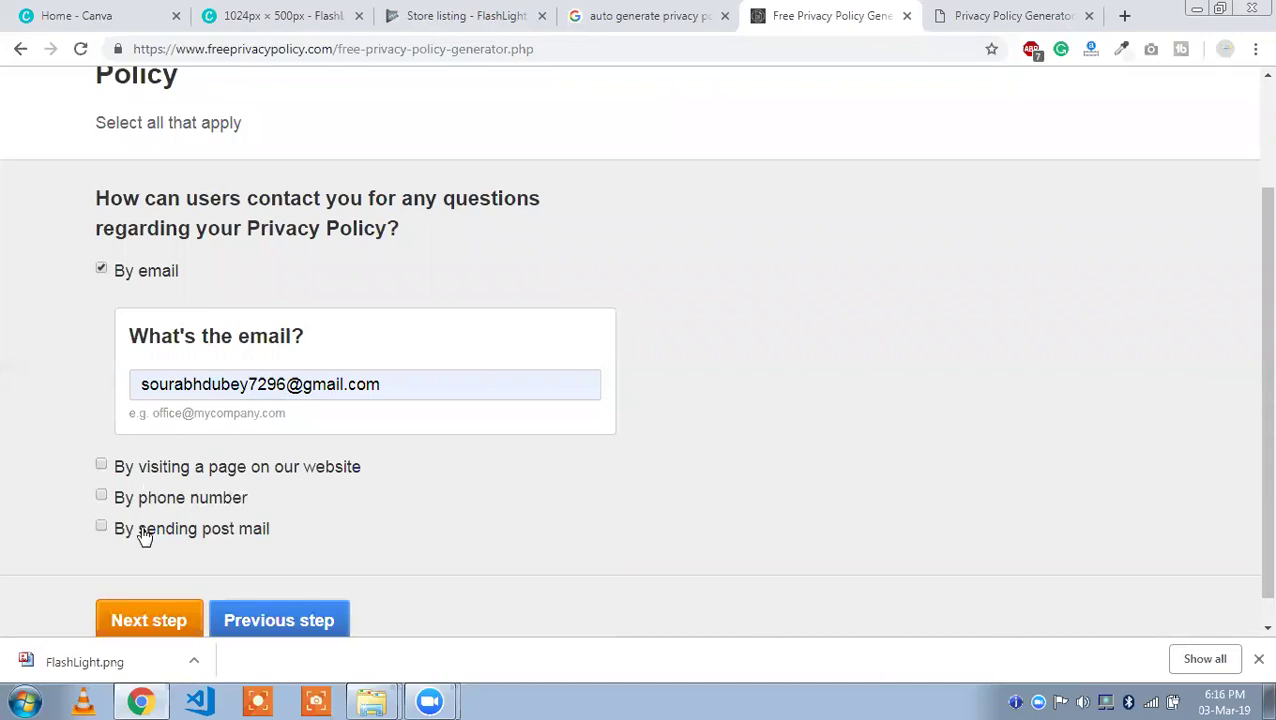
pyautogui.click(139, 541)
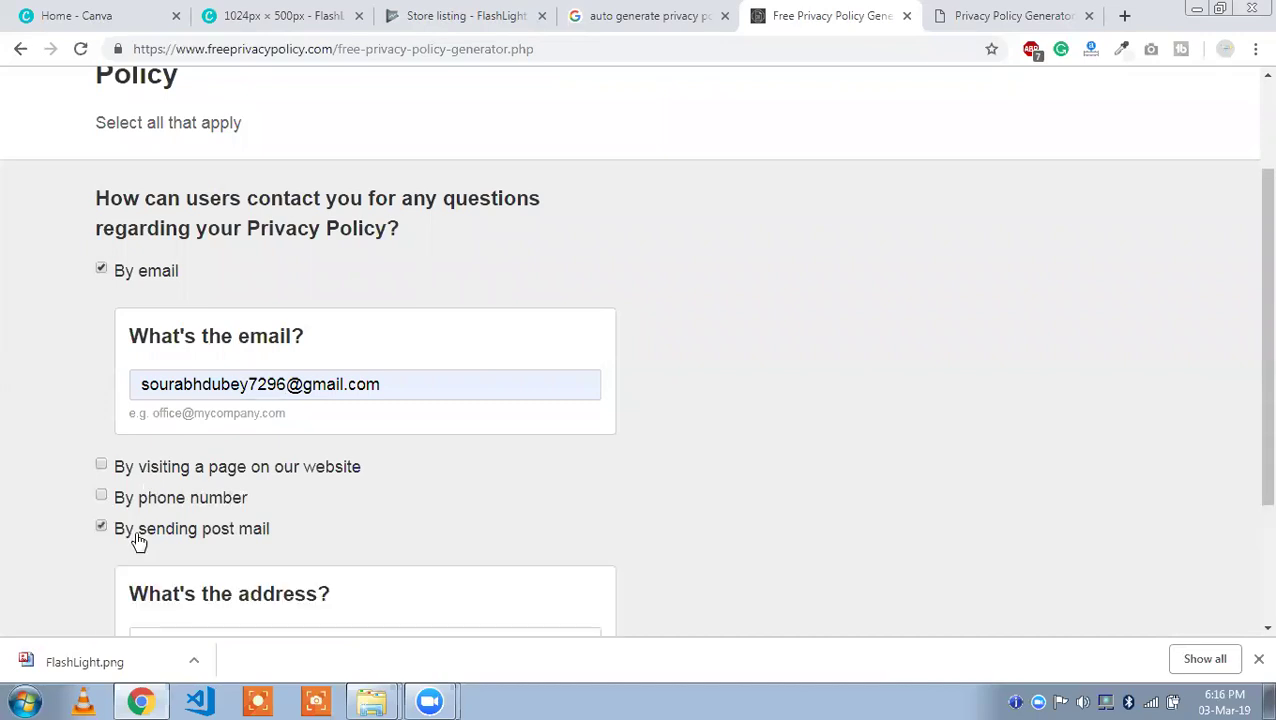
pyautogui.click(139, 541)
pyautogui.click(133, 621)
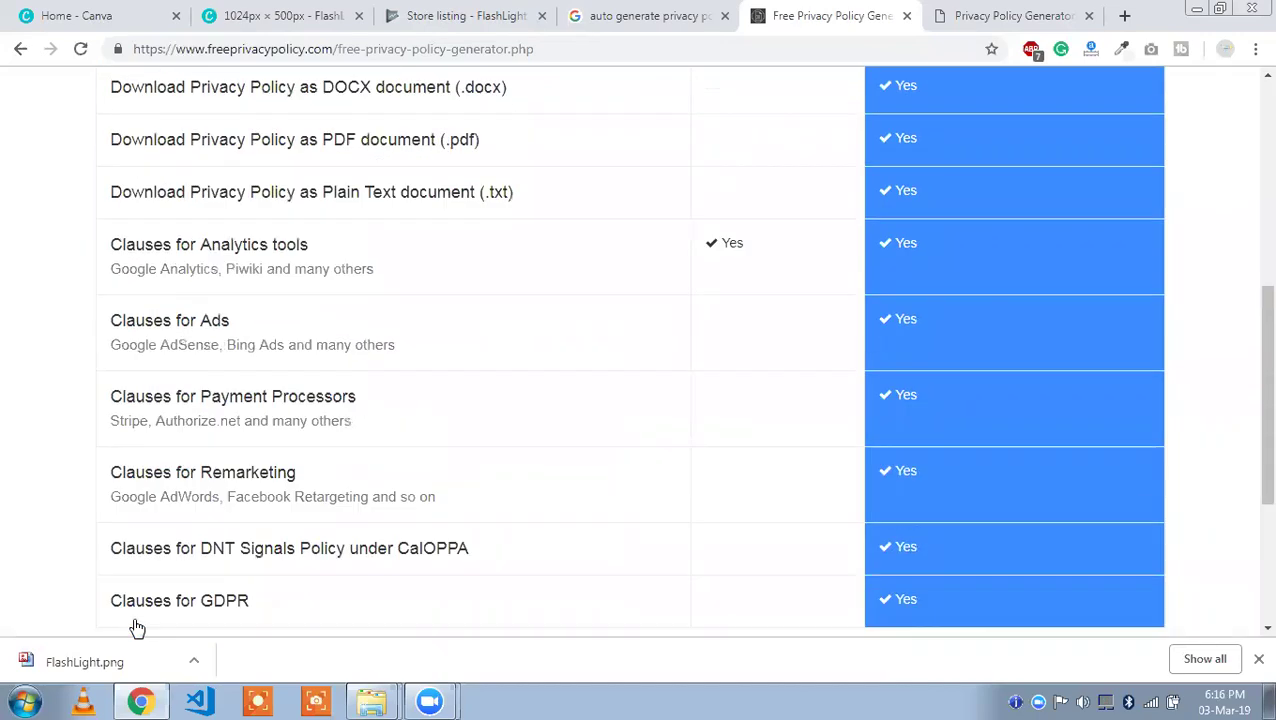
# - Choose the free privacy policy, fill in the delivery email, and generate the policy
pyautogui.moveTo(1249, 260); pyautogui.dragTo(1245, 598)
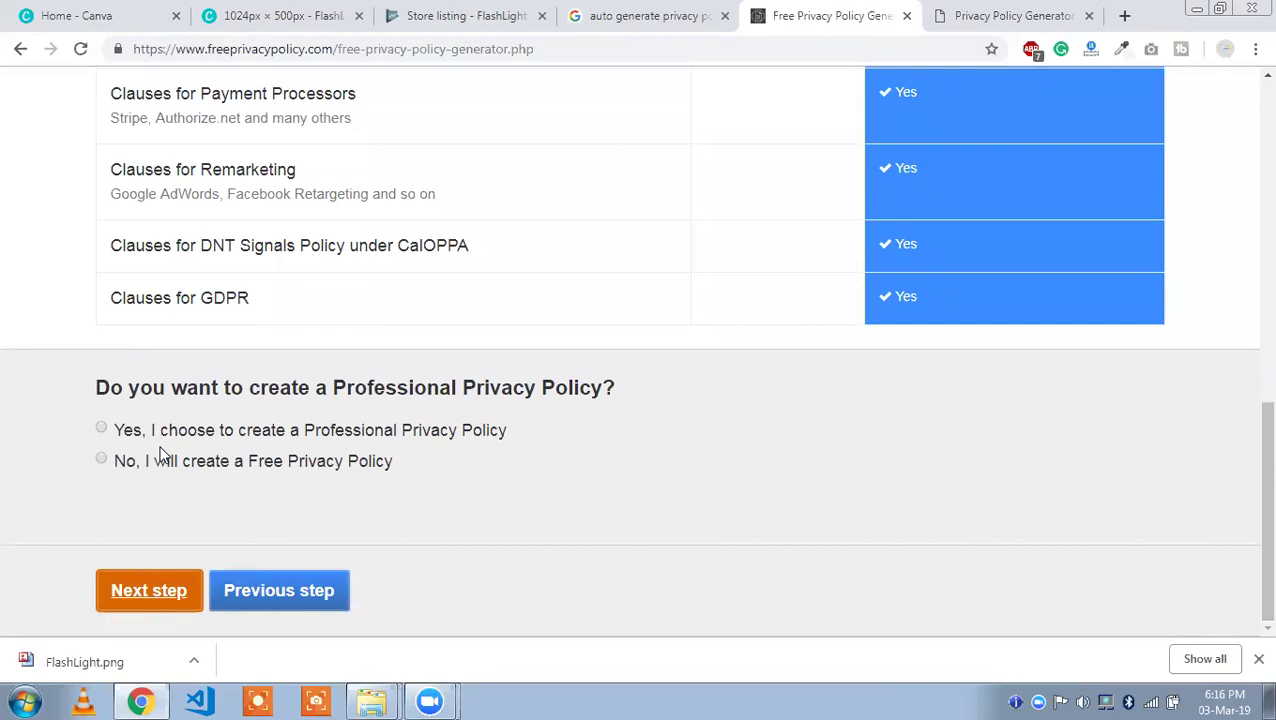
pyautogui.click(129, 466)
pyautogui.click(145, 588)
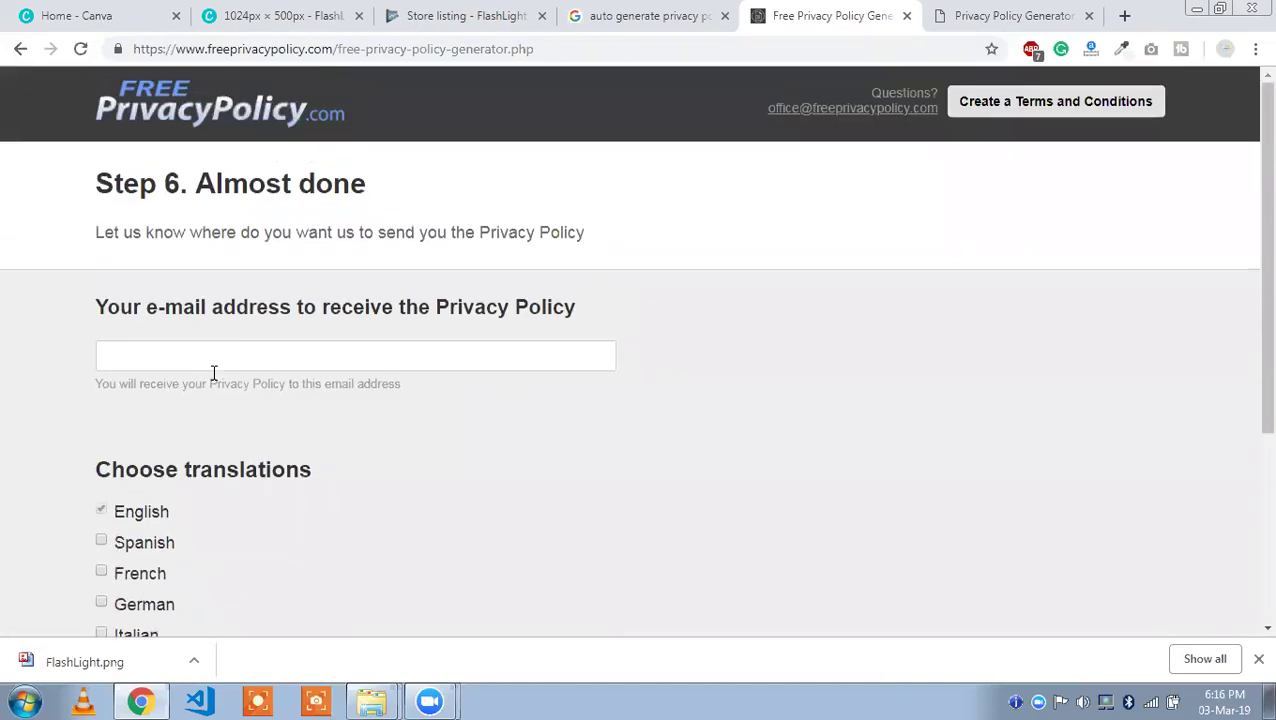
pyautogui.click(213, 368)
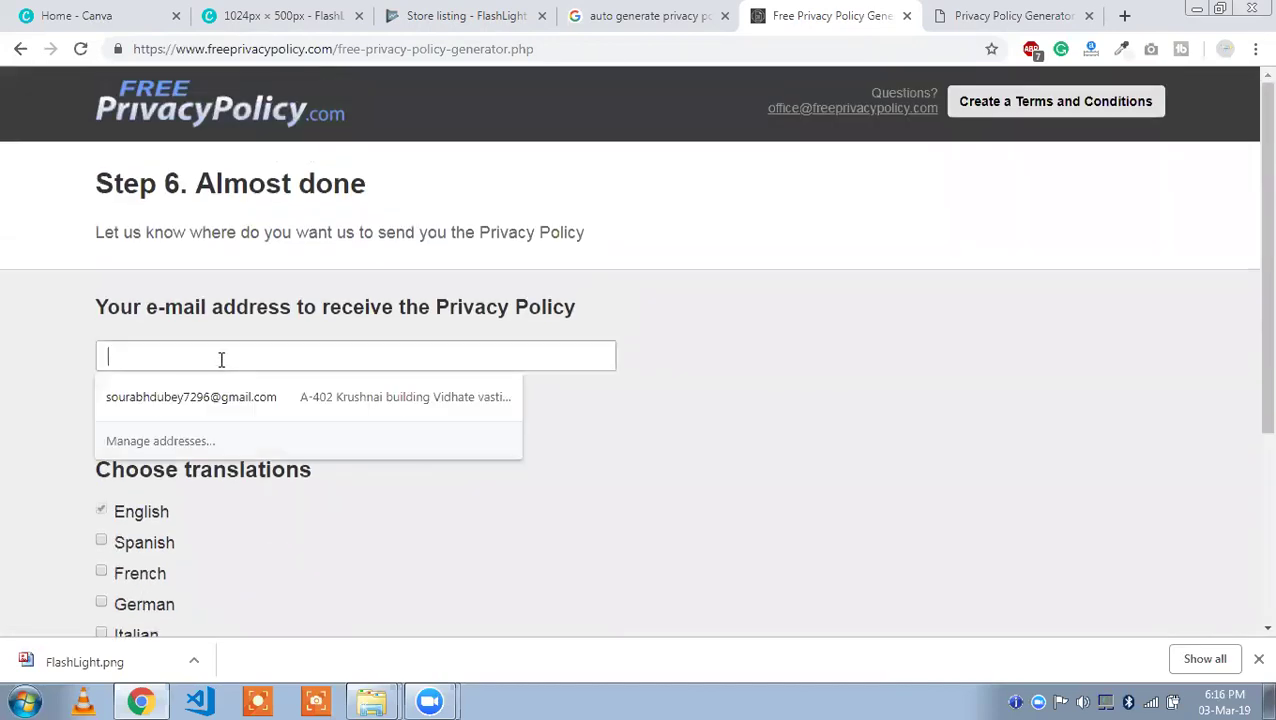
pyautogui.click(213, 394)
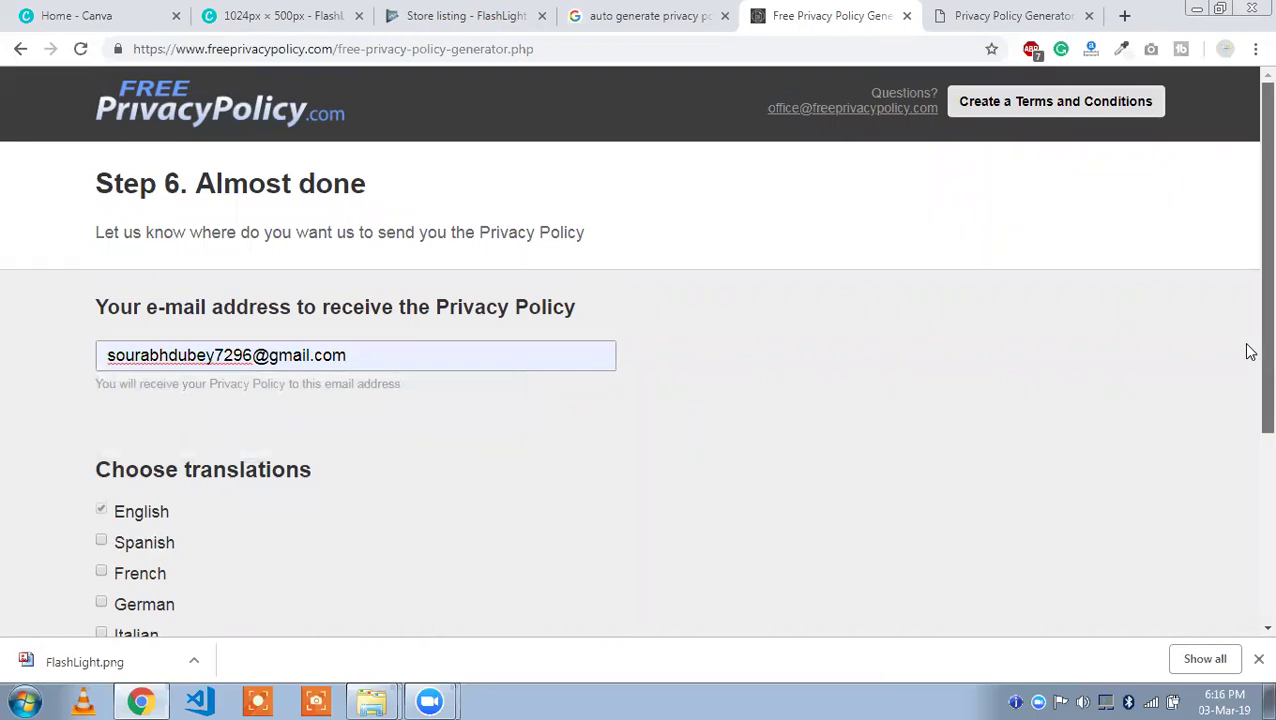
pyautogui.scroll(-3, 970, 506)
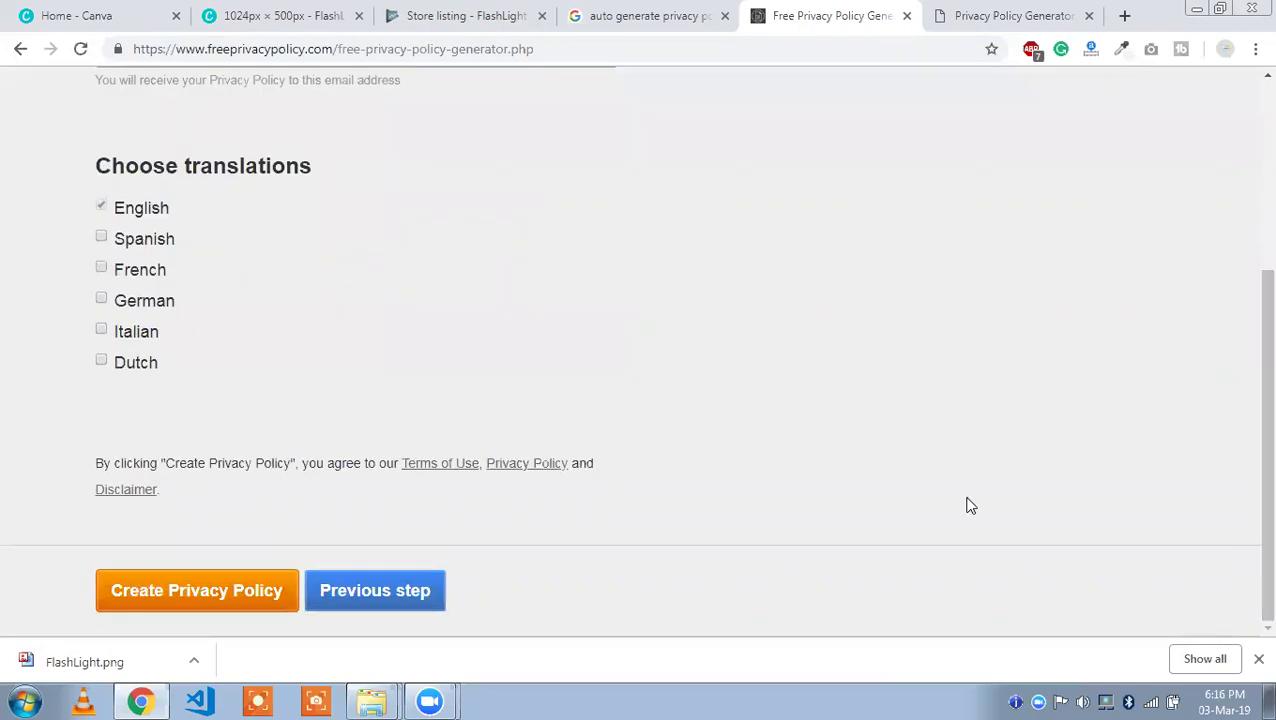
pyautogui.click(183, 598)
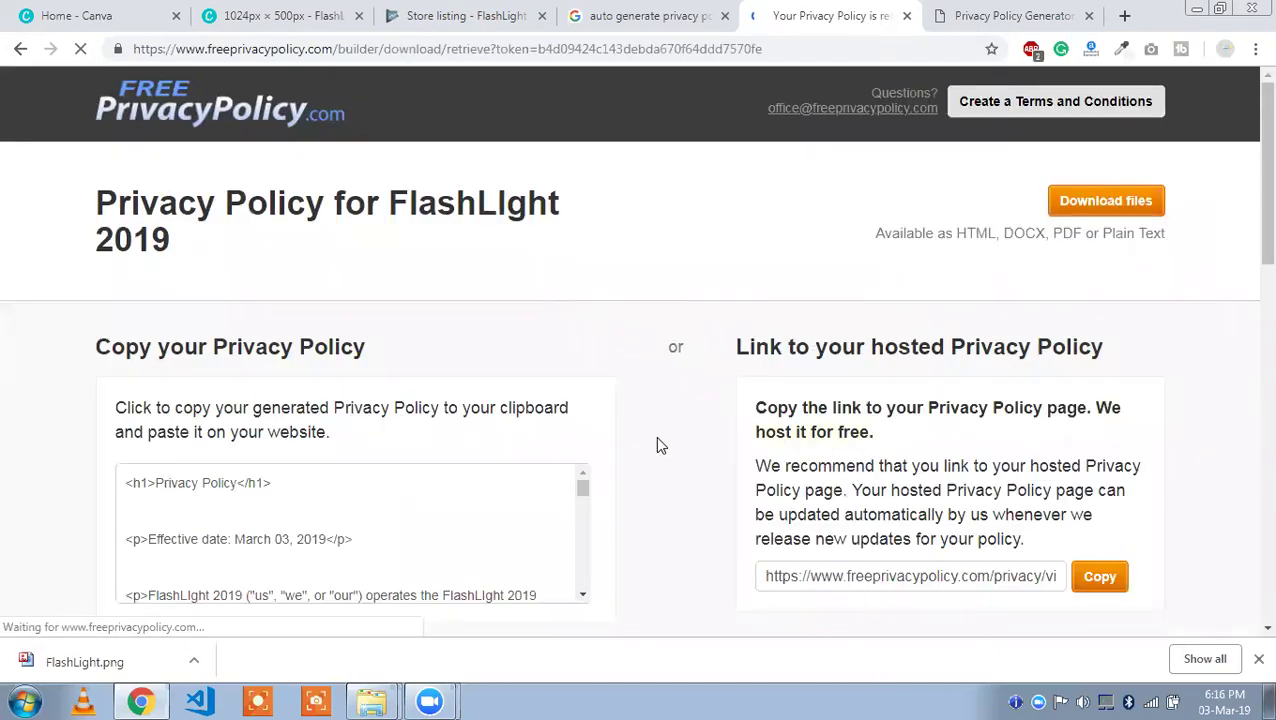
# - Copy the generated privacy policy's HTML to the clipboard, then open a new tab
pyautogui.moveTo(580, 495); pyautogui.dragTo(580, 515)
pyautogui.click(399, 538)
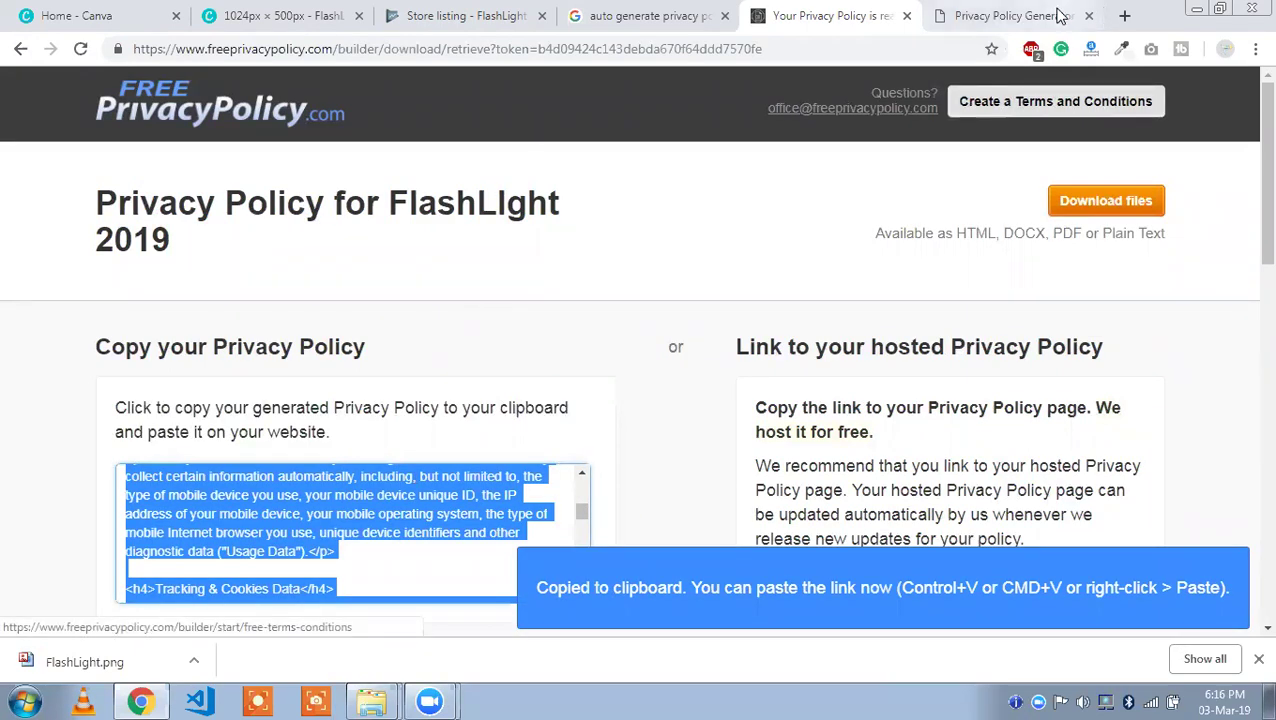
pyautogui.click(1126, 18)
# - Load blogger.com, switch to the Orcinus blog, and create a new empty post
pyautogui.write('blogger.com')
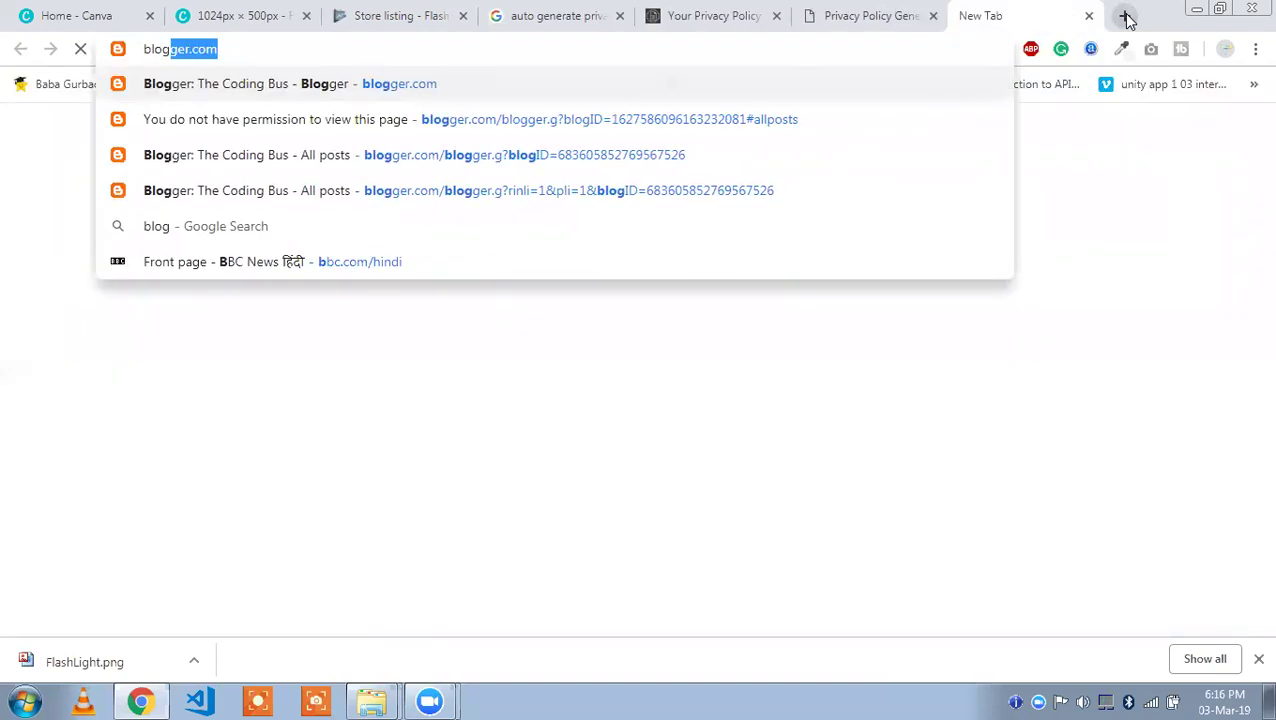
pyautogui.press('Return')
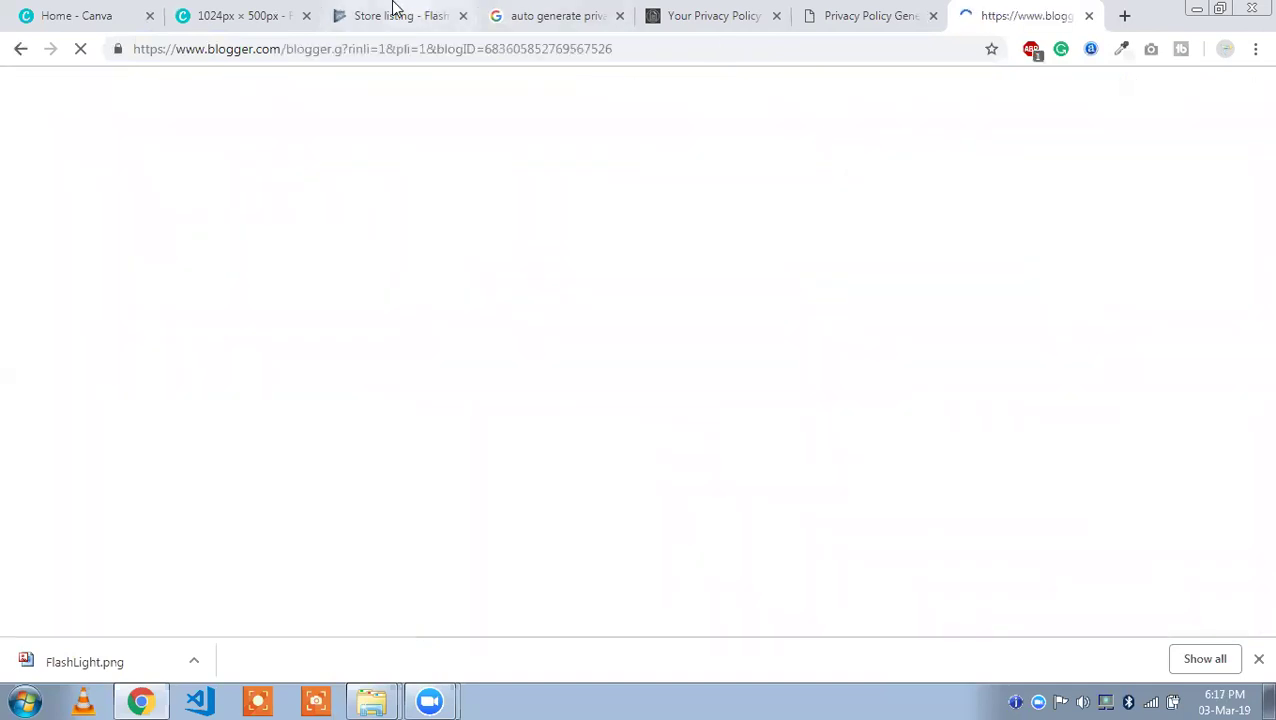
pyautogui.click(392, 12)
pyautogui.click(635, 423)
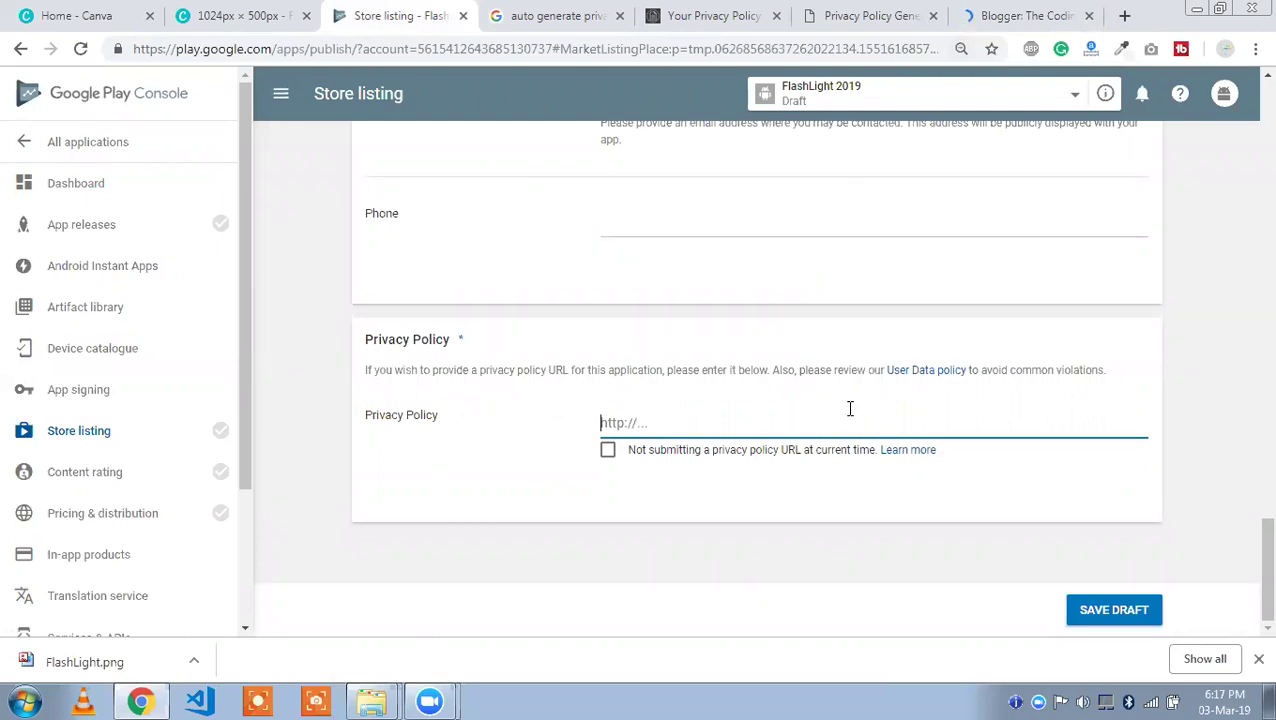
pyautogui.click(1020, 16)
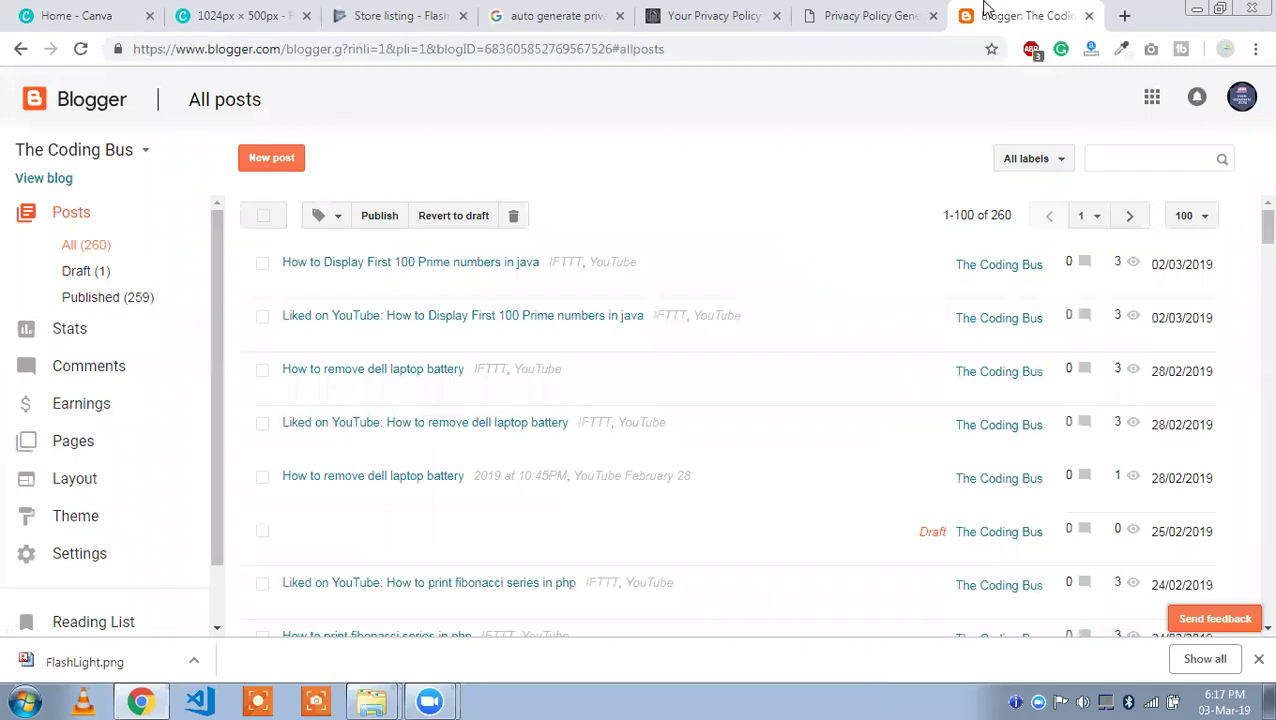
pyautogui.click(287, 159)
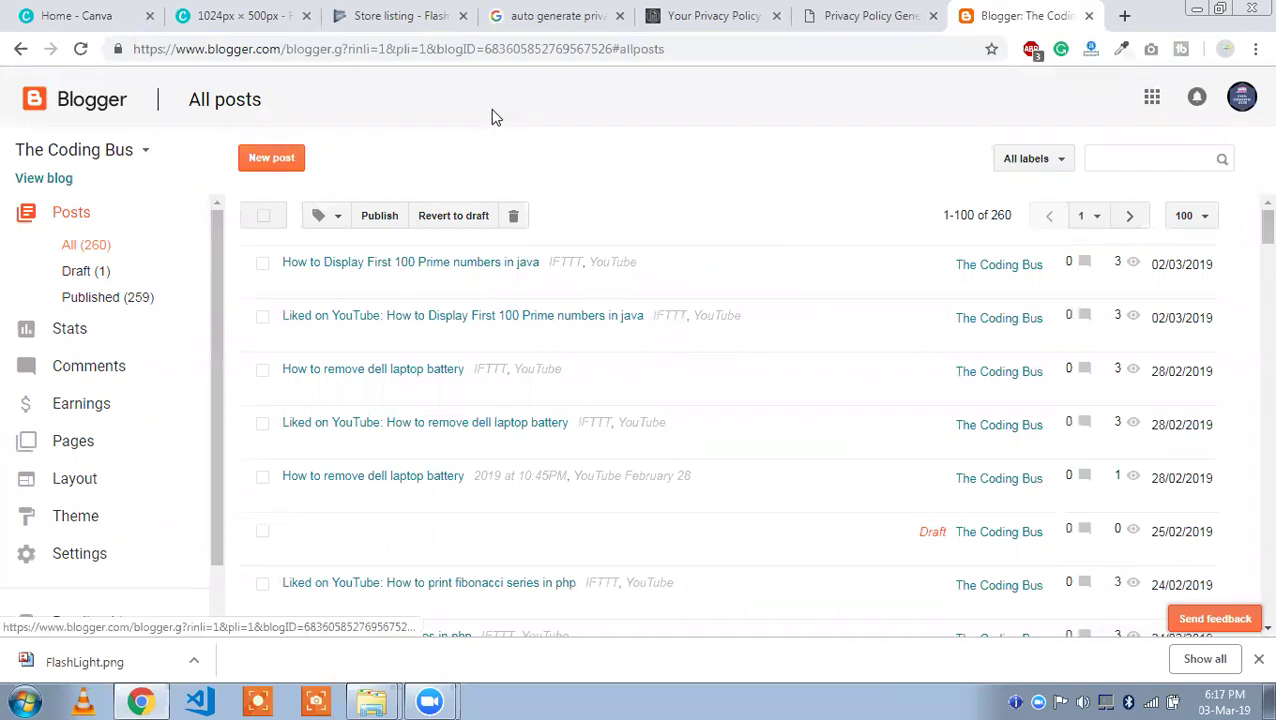
pyautogui.click(66, 148)
pyautogui.click(50, 260)
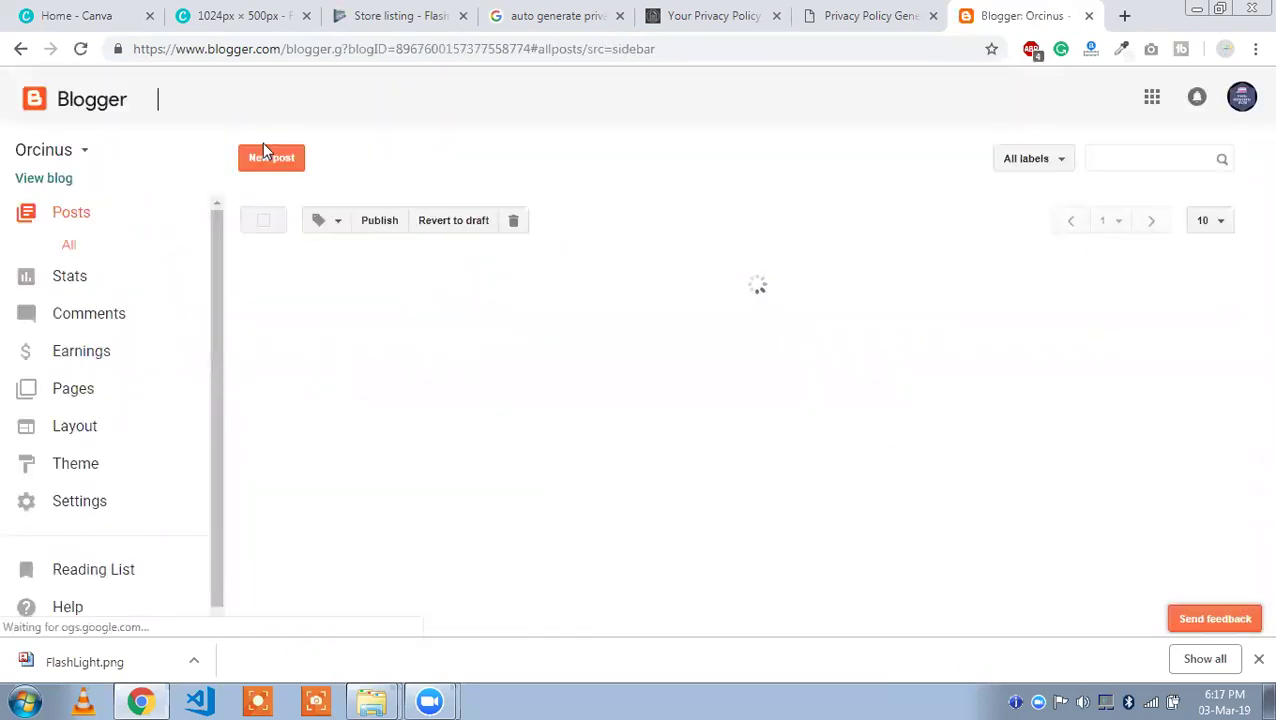
pyautogui.click(262, 160)
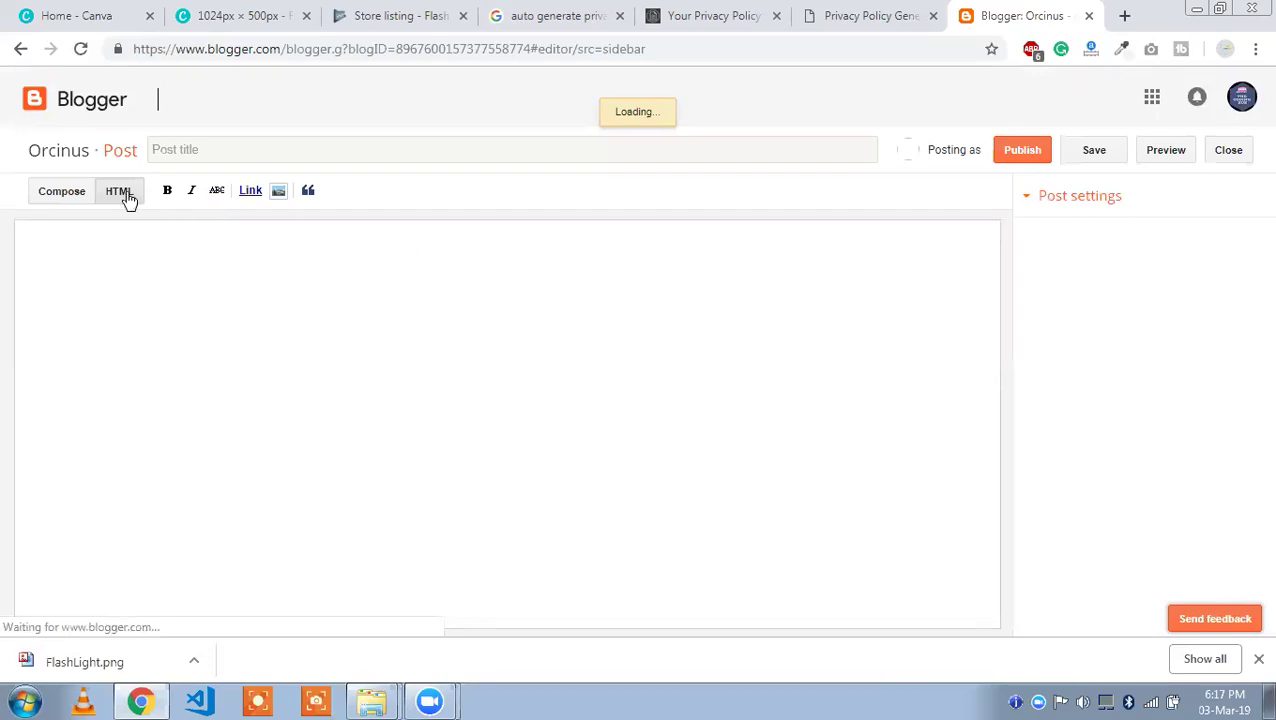
# - Paste the policy HTML into the post, delete the Links To Other Sites heading, and publish
pyautogui.click(120, 194)
pyautogui.hotkey('ctrl', 'a')
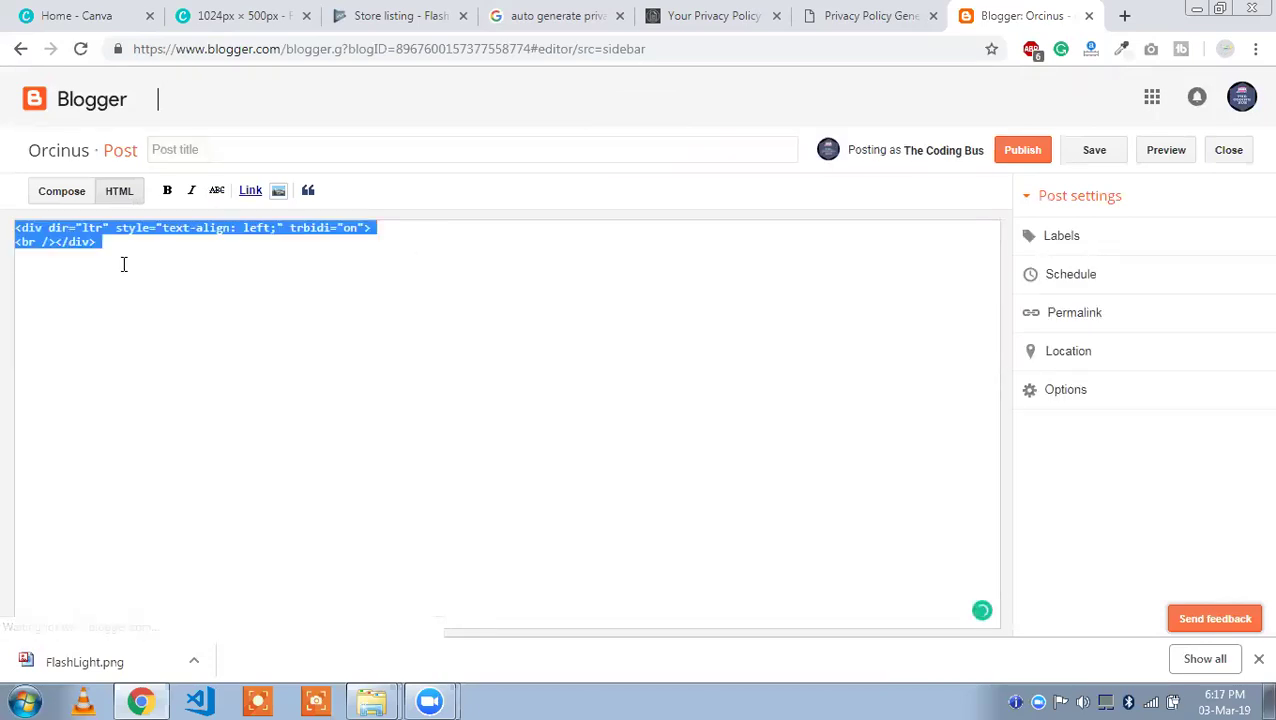
pyautogui.hotkey('ctrl', 'v')
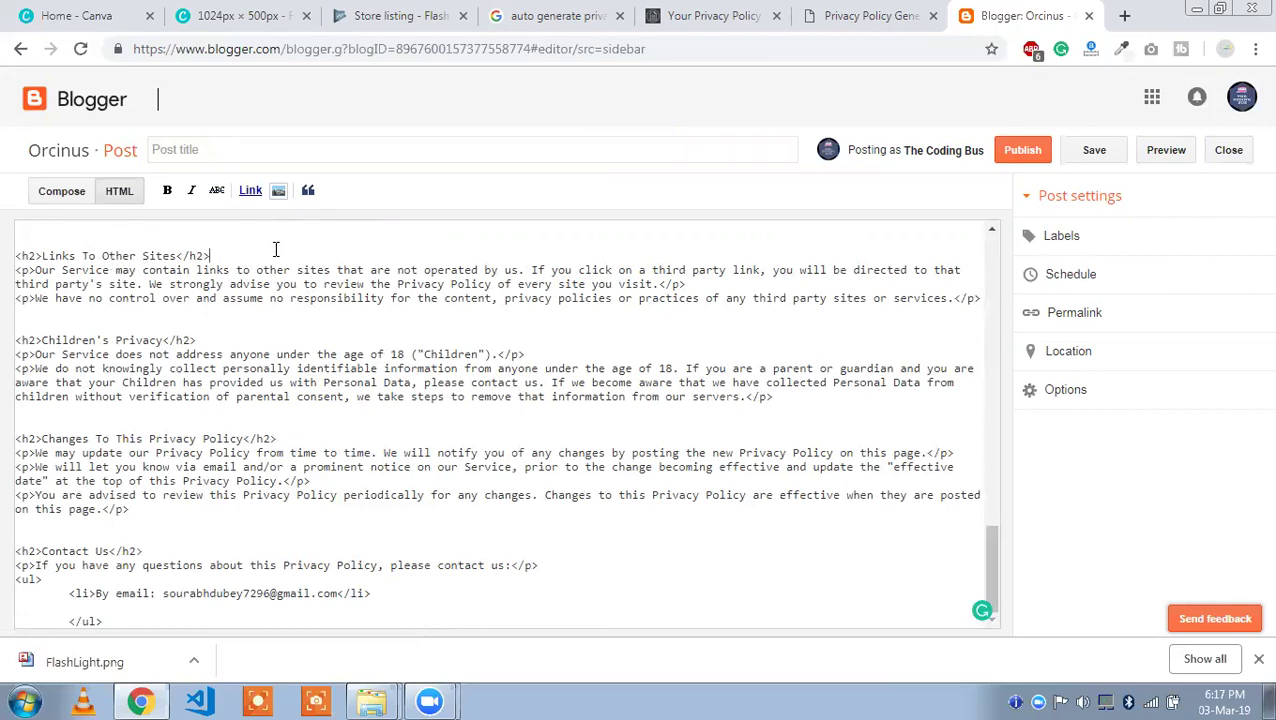
pyautogui.hotkey('shift', 'End')
pyautogui.press('BackSpace')
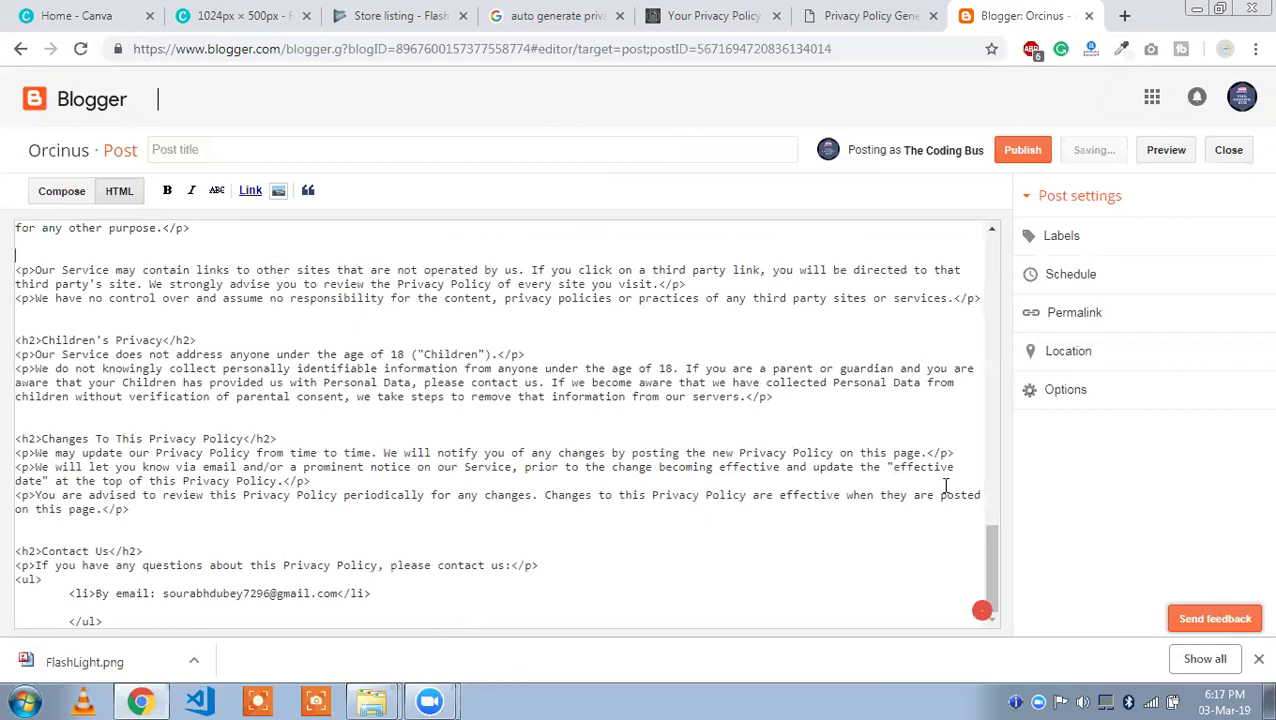
pyautogui.moveTo(988, 544); pyautogui.dragTo(1000, 588)
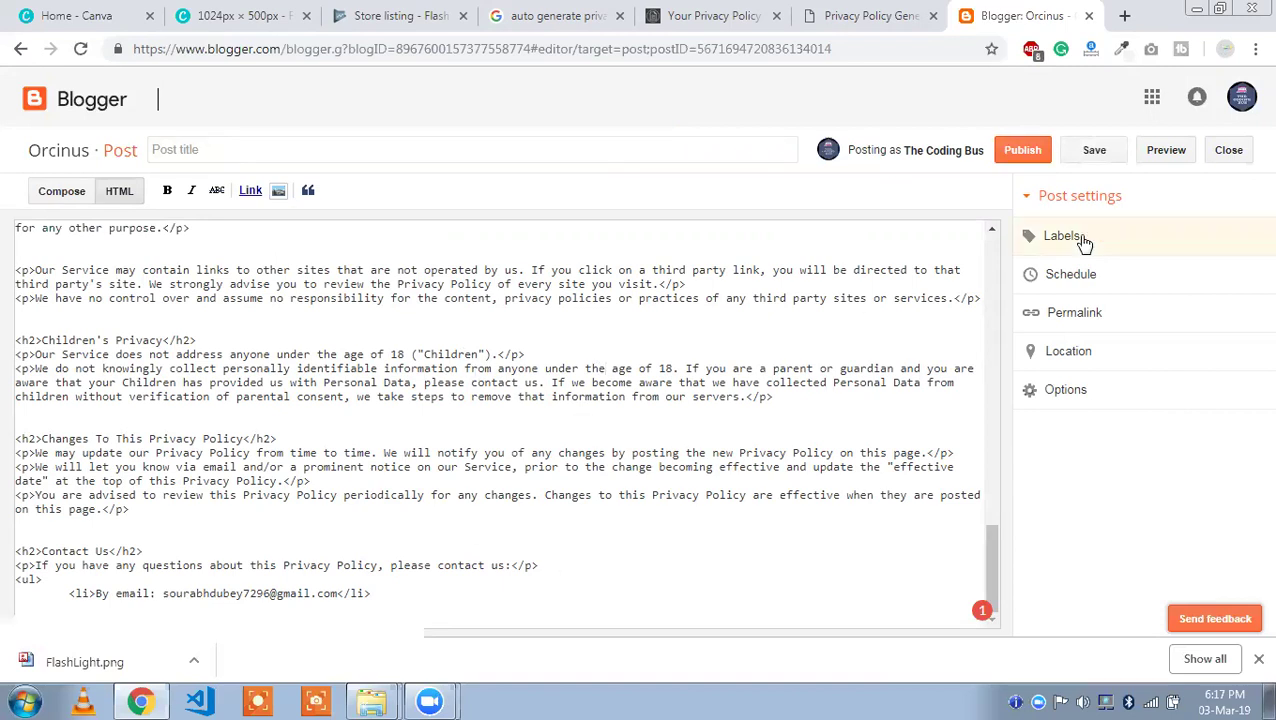
pyautogui.click(1016, 152)
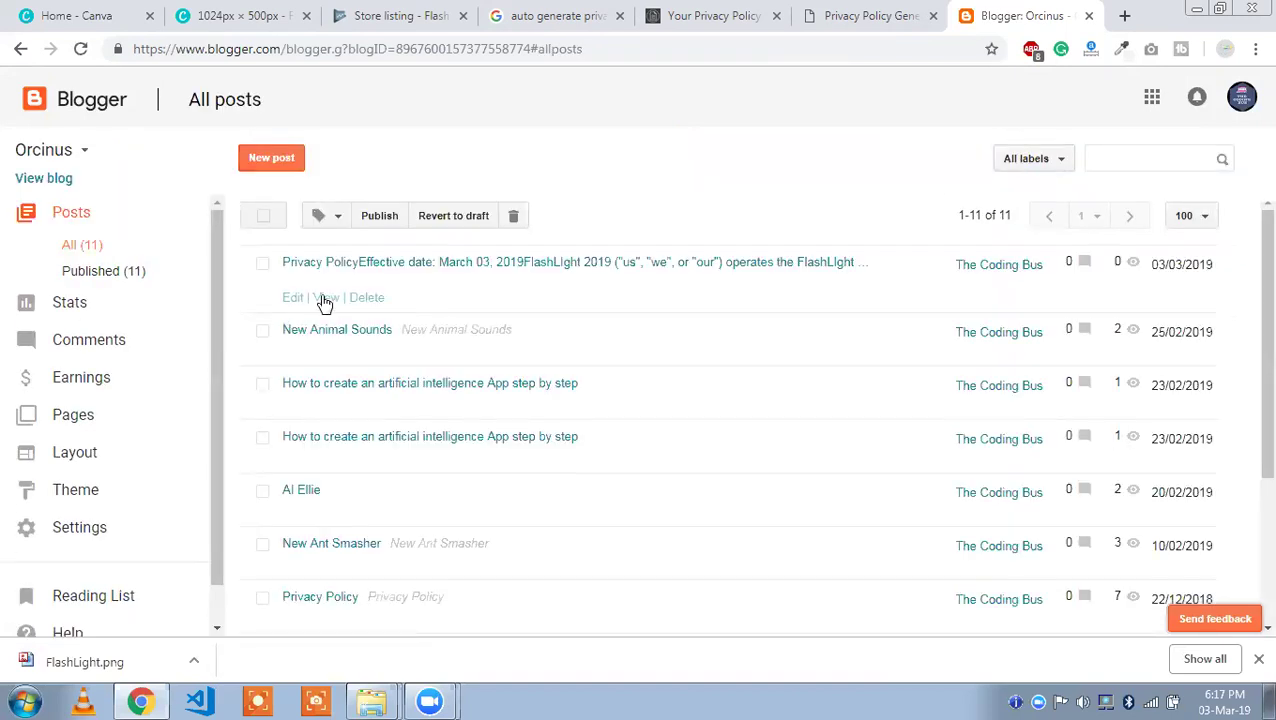
# - Put the published post's URL in Play Console's Privacy Policy field and save the draft
pyautogui.click(324, 298)
pyautogui.click(874, 58)
pyautogui.hotkey('ctrl', 'c')
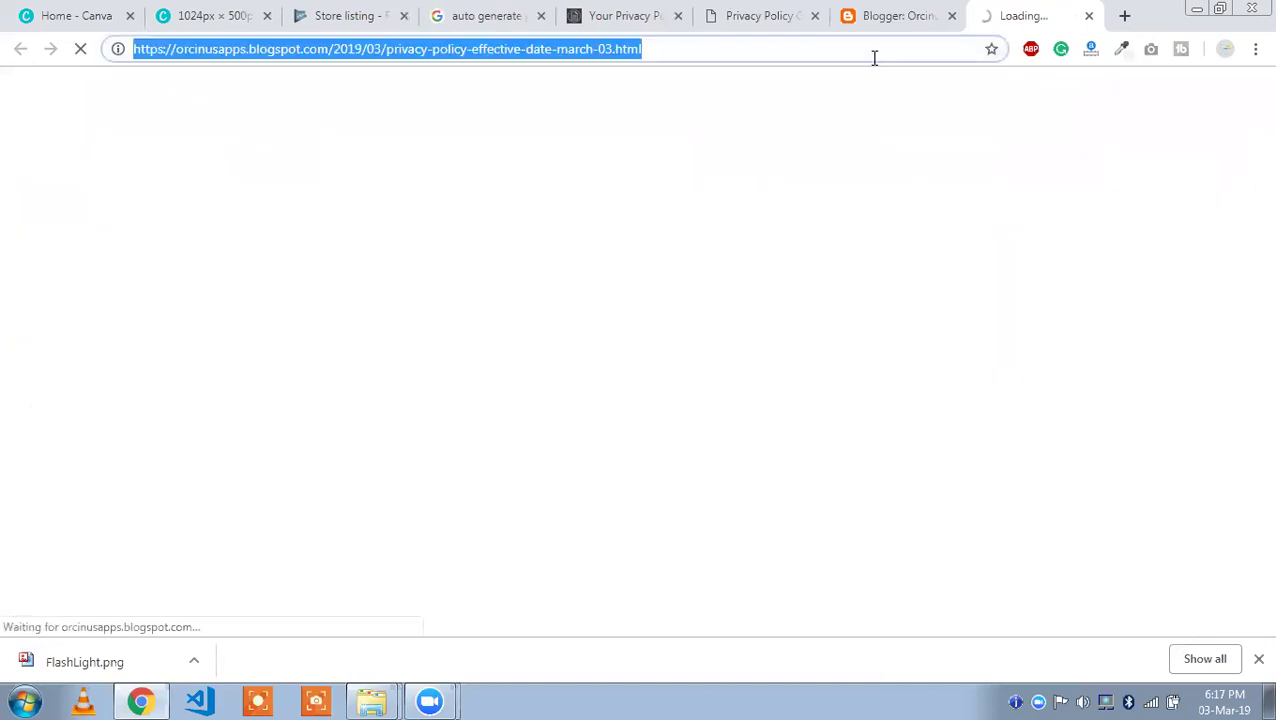
pyautogui.click(1090, 17)
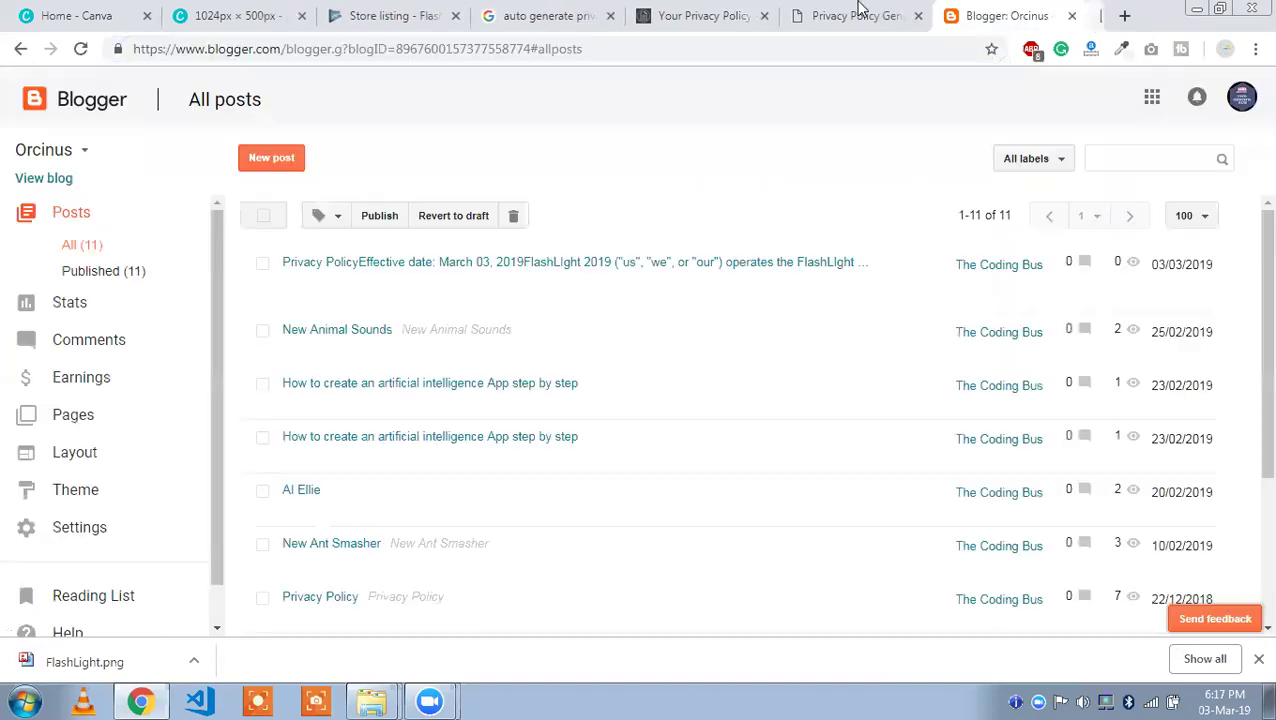
pyautogui.click(395, 16)
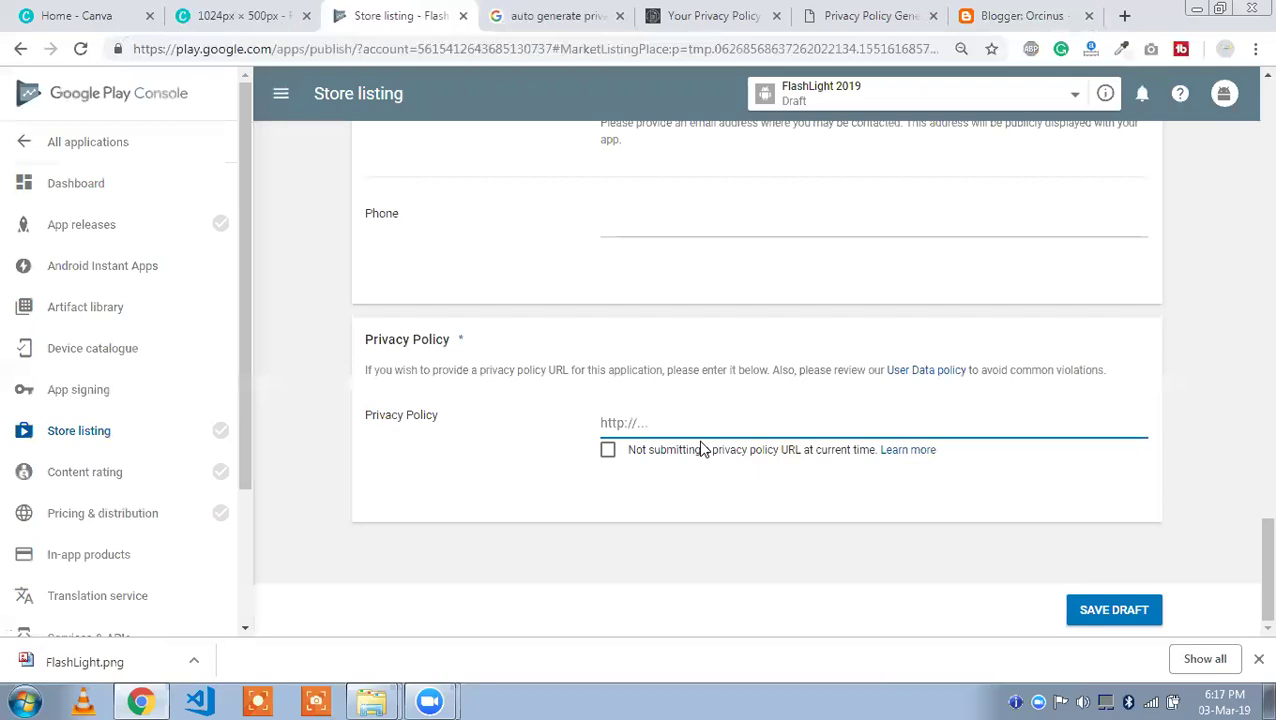
pyautogui.hotkey('ctrl', 'v')
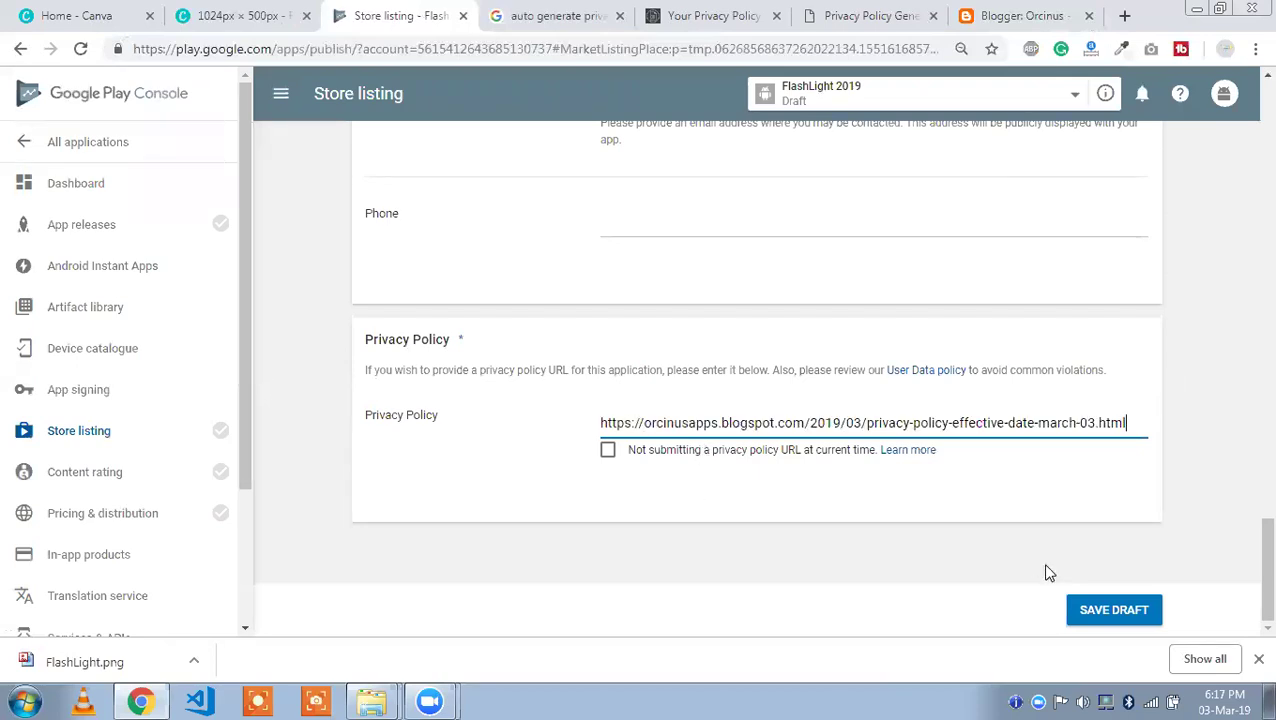
pyautogui.click(1108, 609)
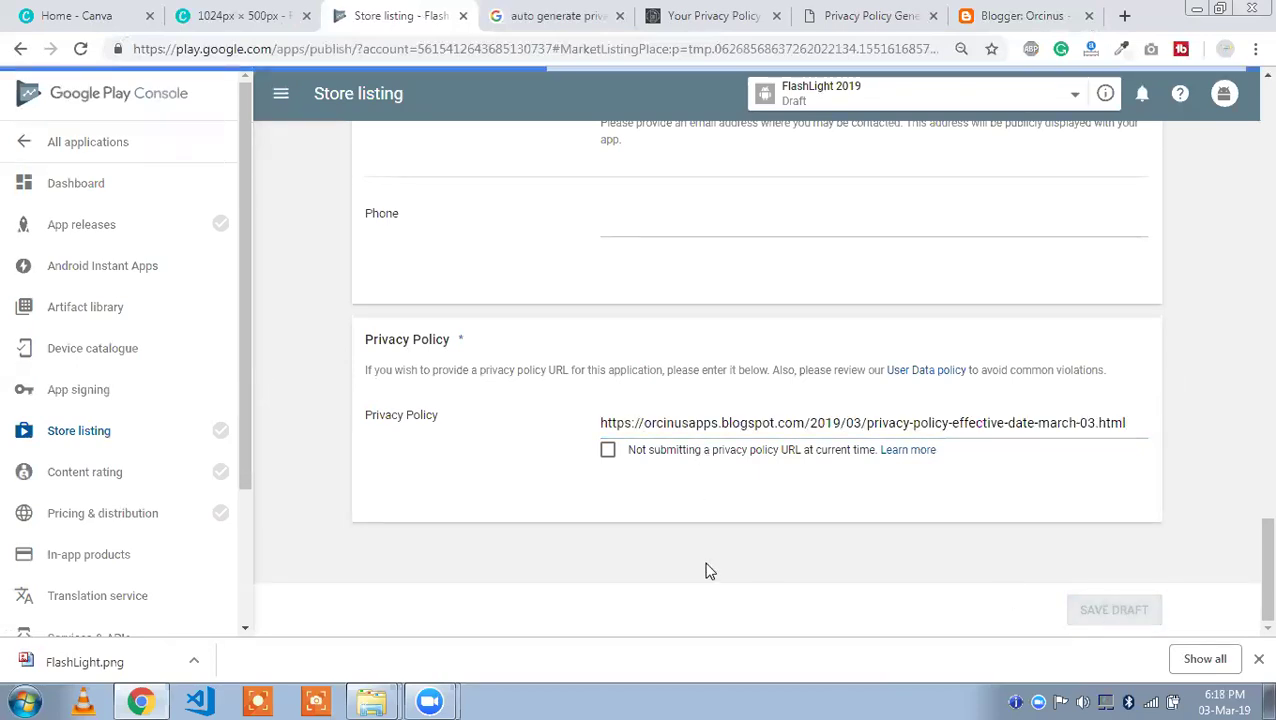
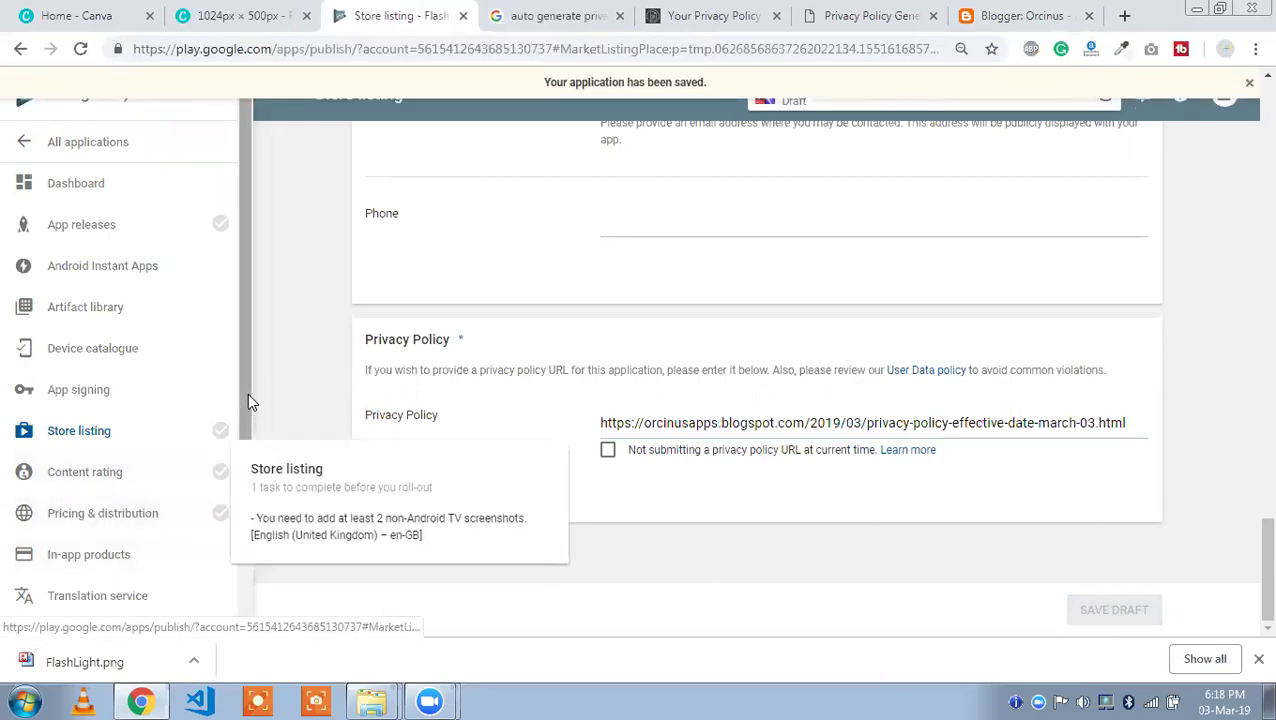
# - Create a new release on the Production track from App releases
pyautogui.click(81, 229)
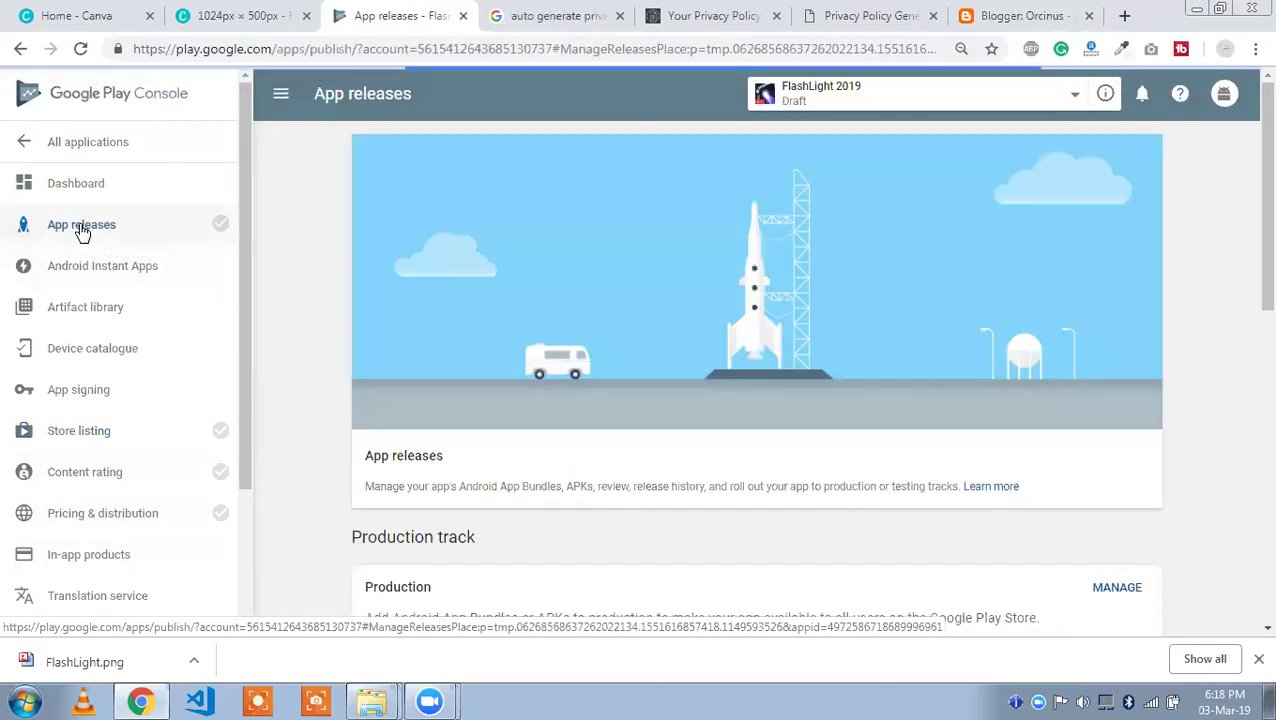
pyautogui.scroll(-3, 1247, 298)
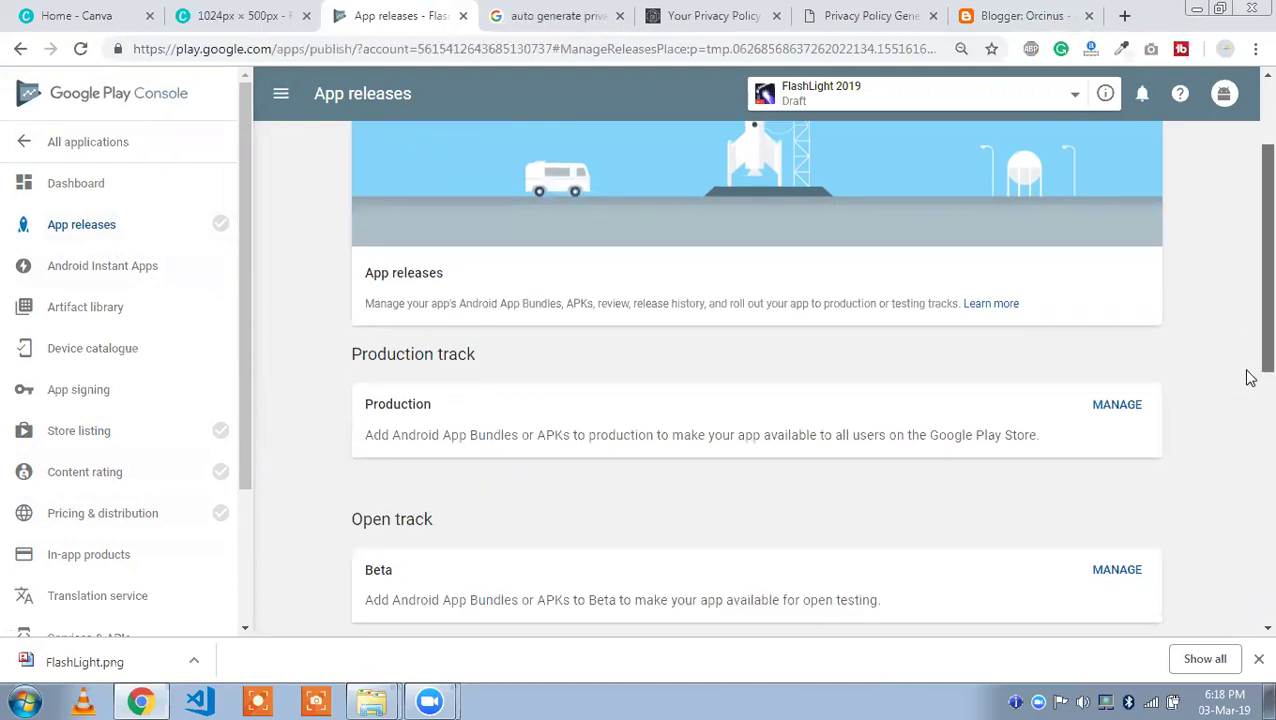
pyautogui.click(1117, 350)
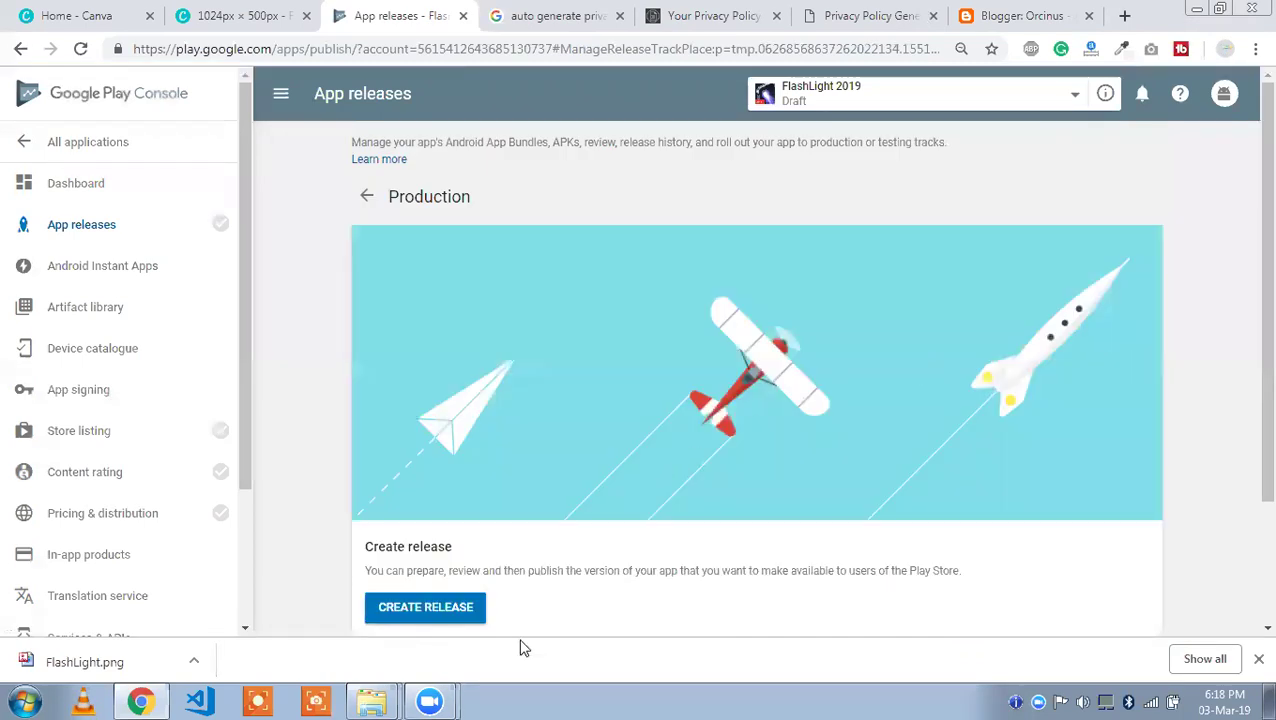
pyautogui.click(427, 612)
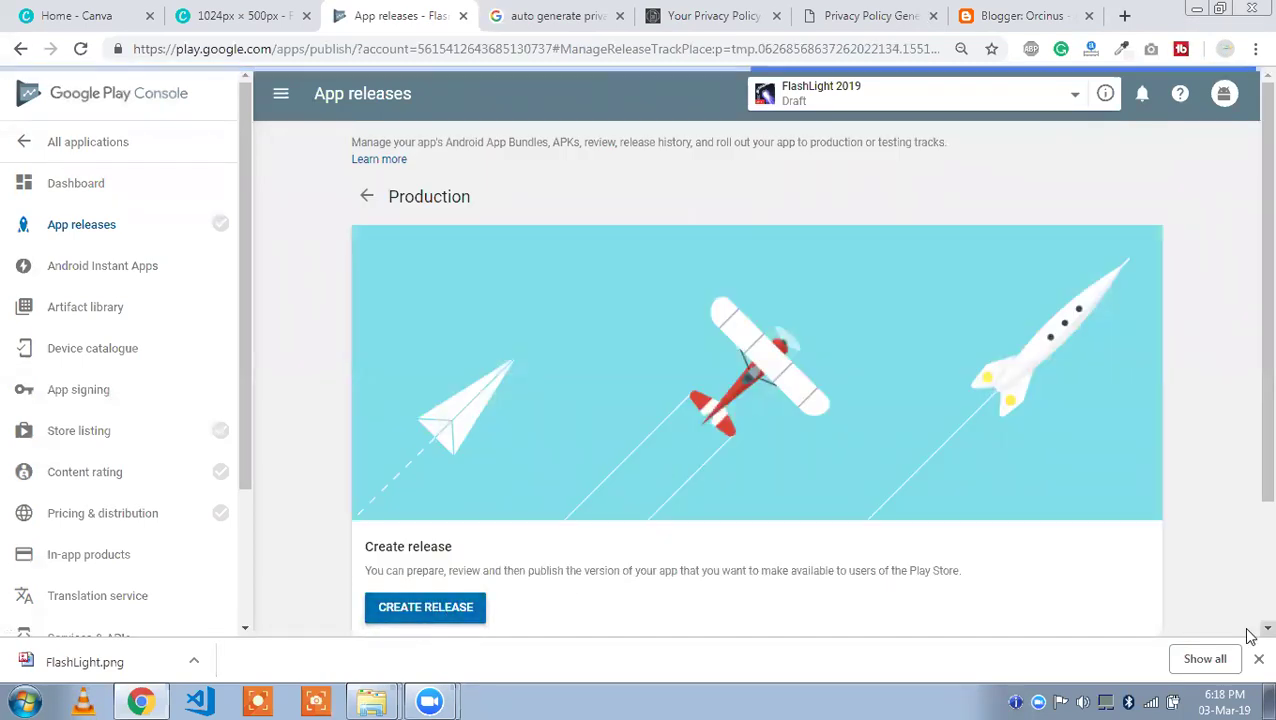
# - Opt in to Google-managed app signing for the new production release
pyautogui.click(1255, 658)
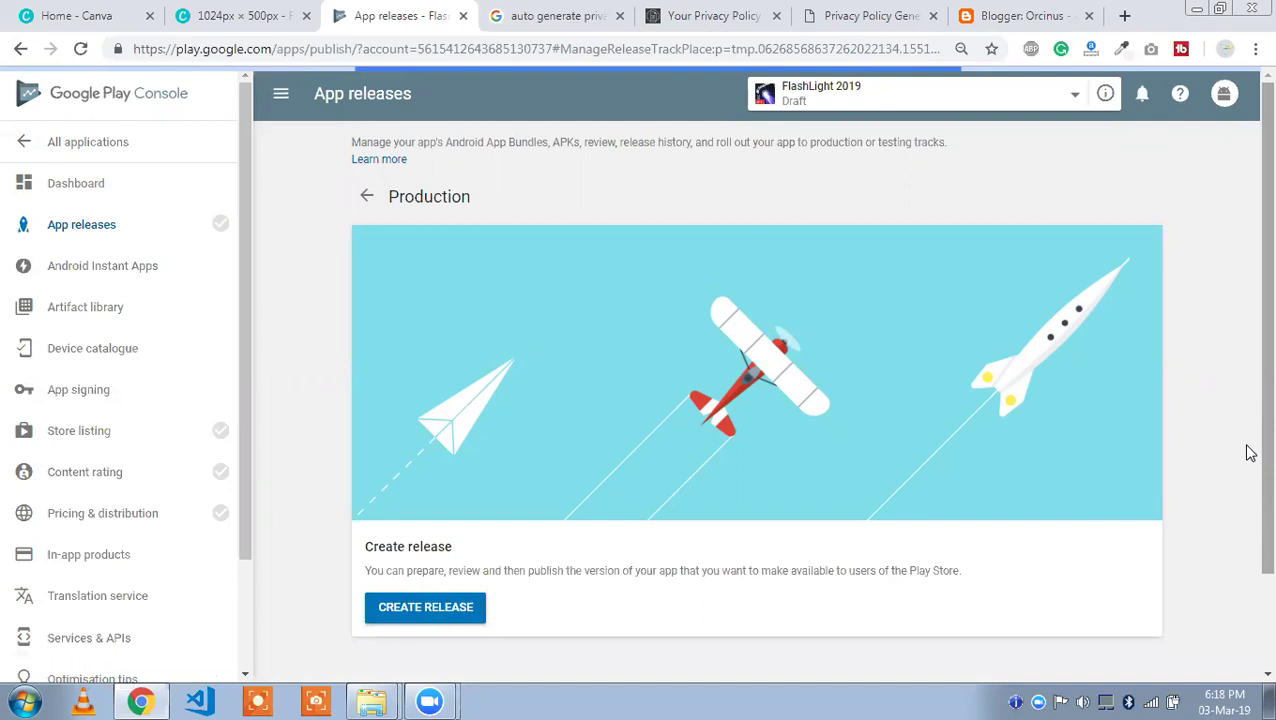
pyautogui.scroll(-5, 1245, 450)
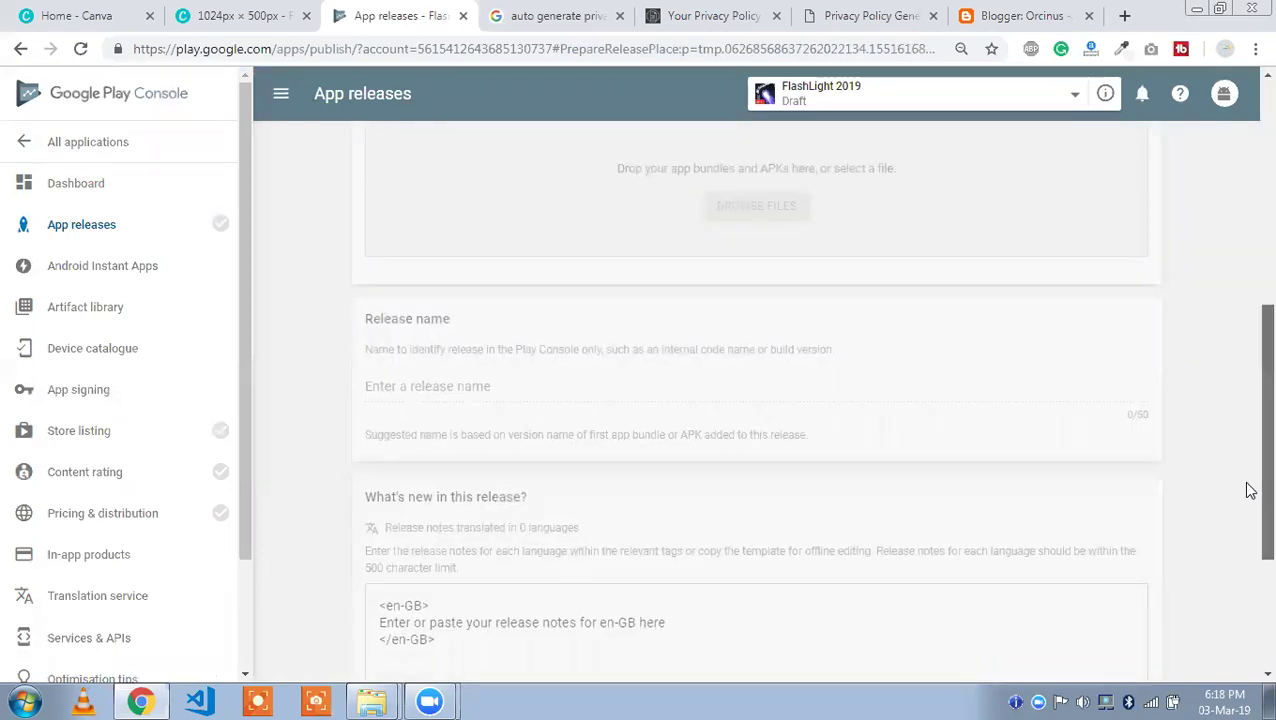
pyautogui.scroll(3, 1250, 374)
pyautogui.scroll(2, 1250, 374)
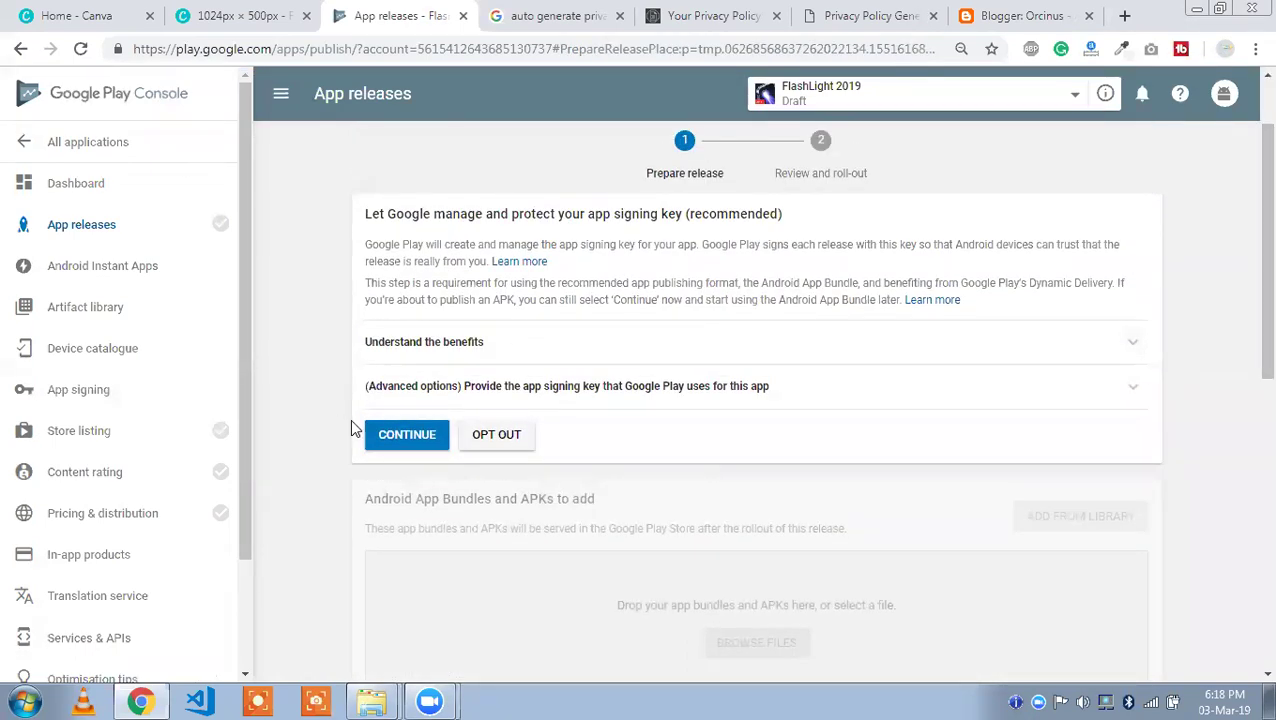
pyautogui.click(405, 440)
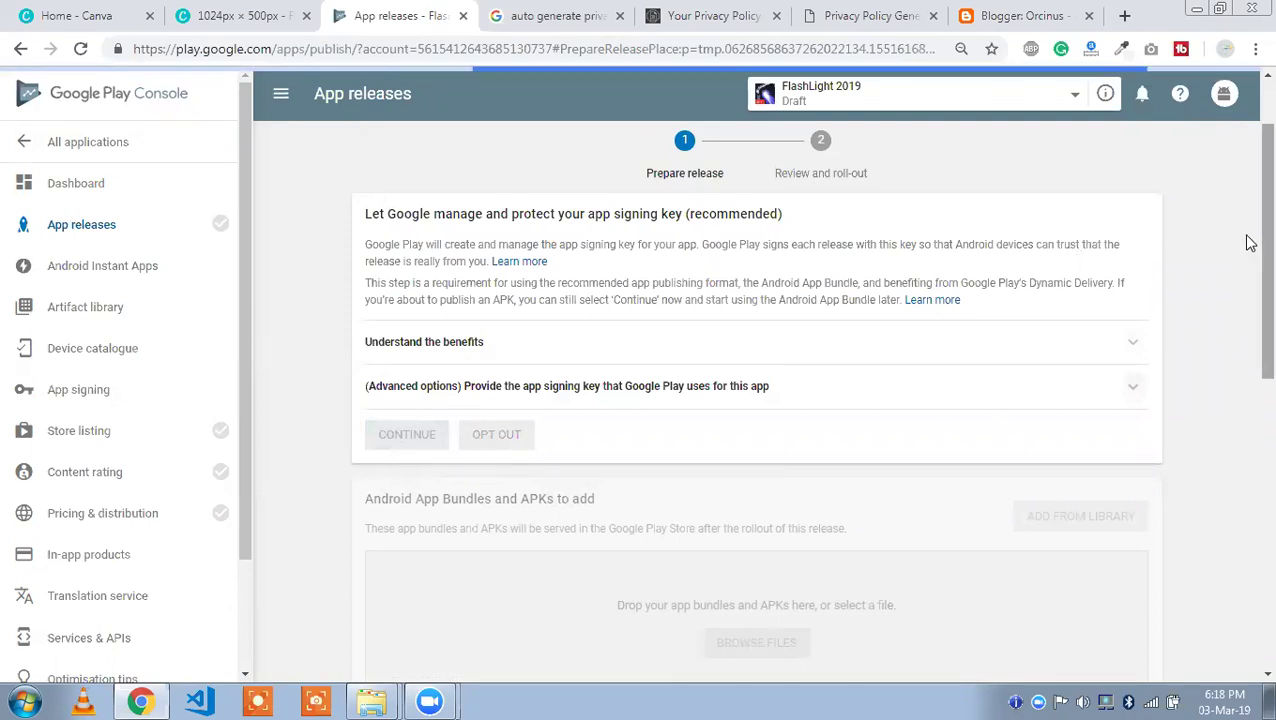
pyautogui.scroll(-3, 1248, 245)
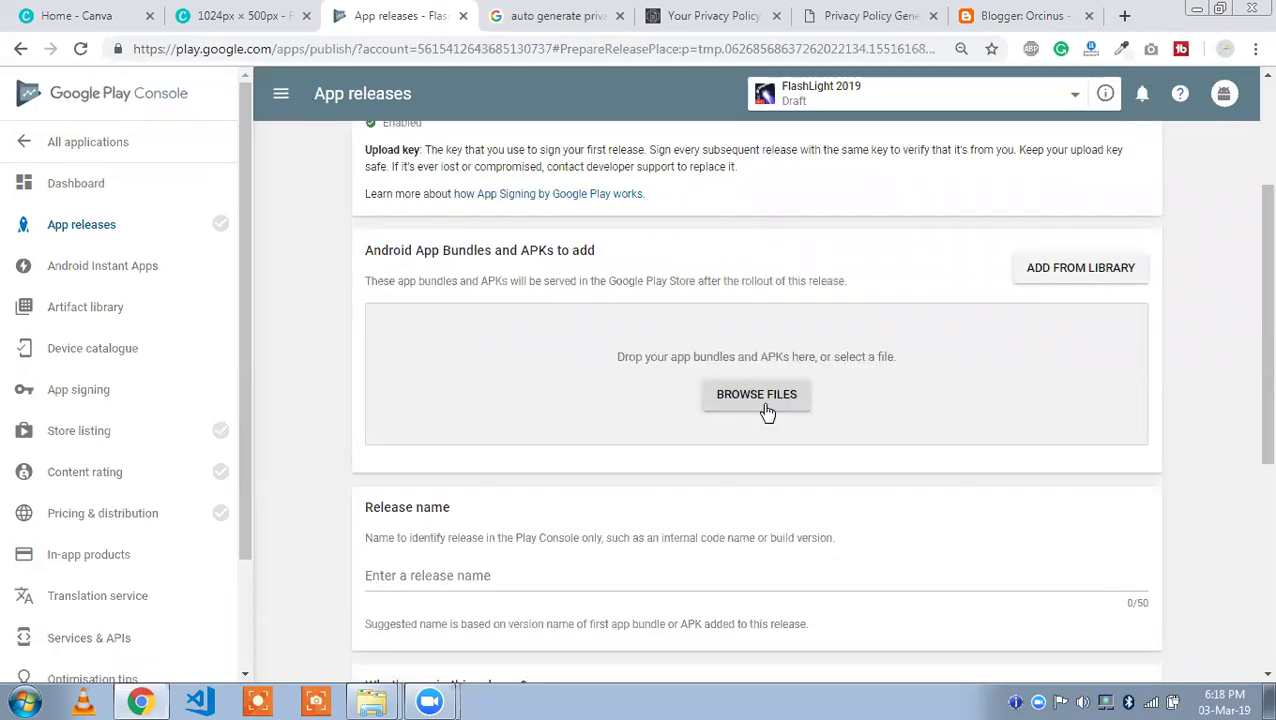
# - Open the APK file chooser and jump to the logo screen shot folder using its copied path
pyautogui.click(735, 400)
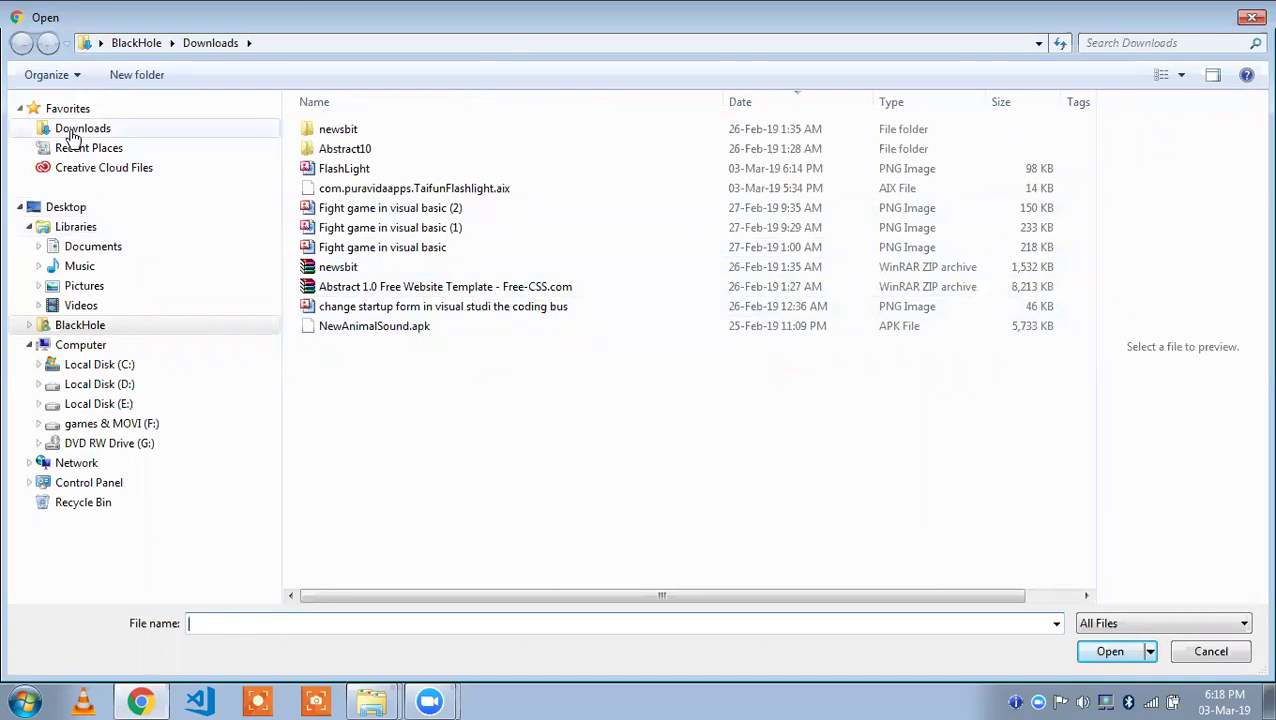
pyautogui.click(104, 387)
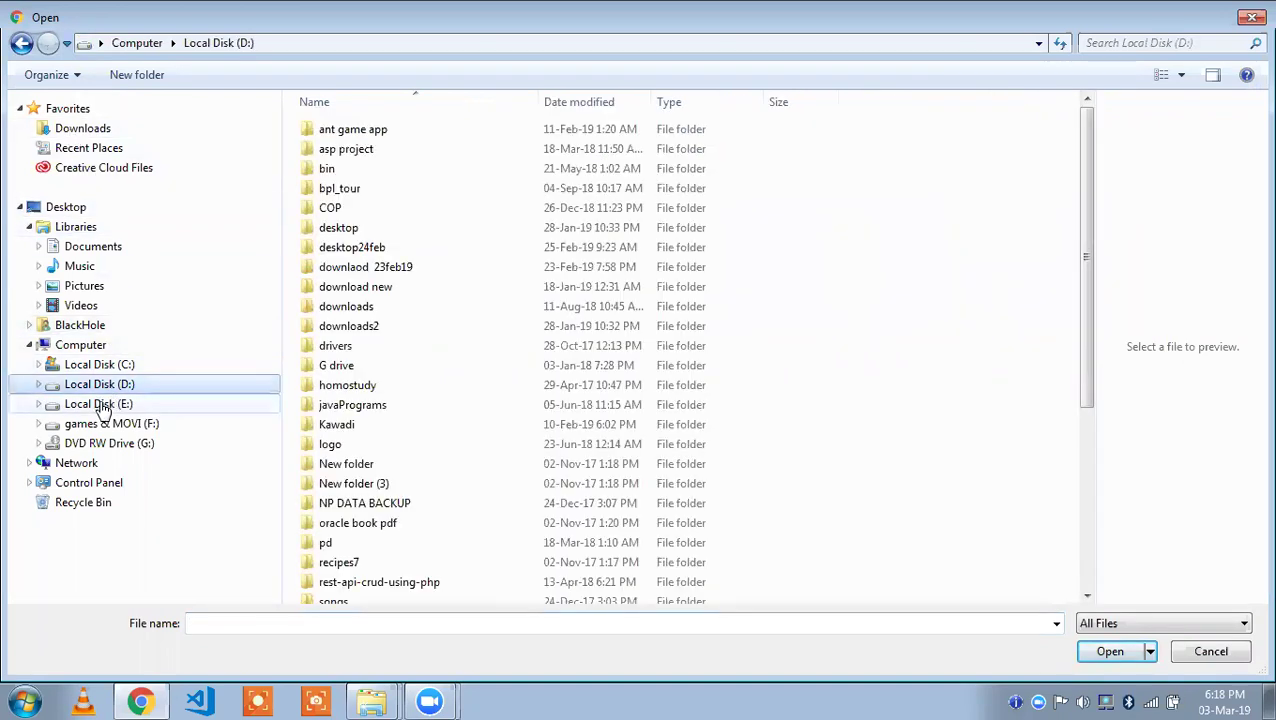
pyautogui.click(104, 406)
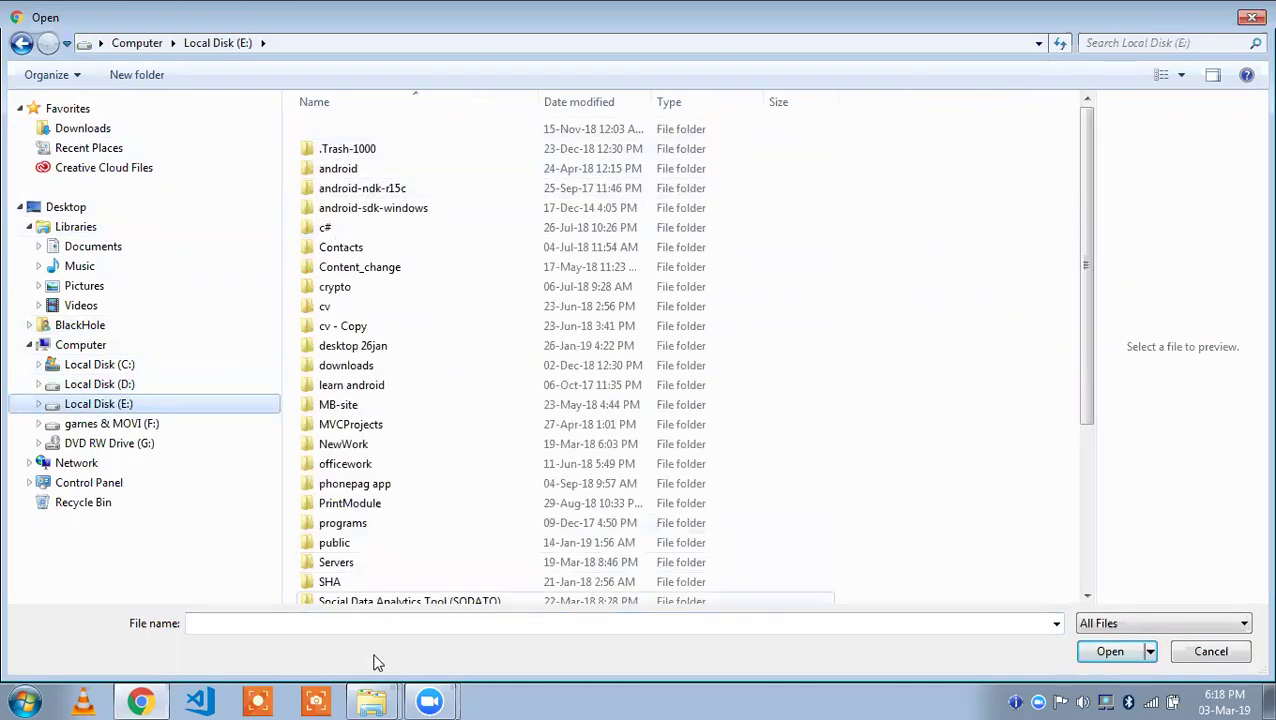
pyautogui.click(371, 700)
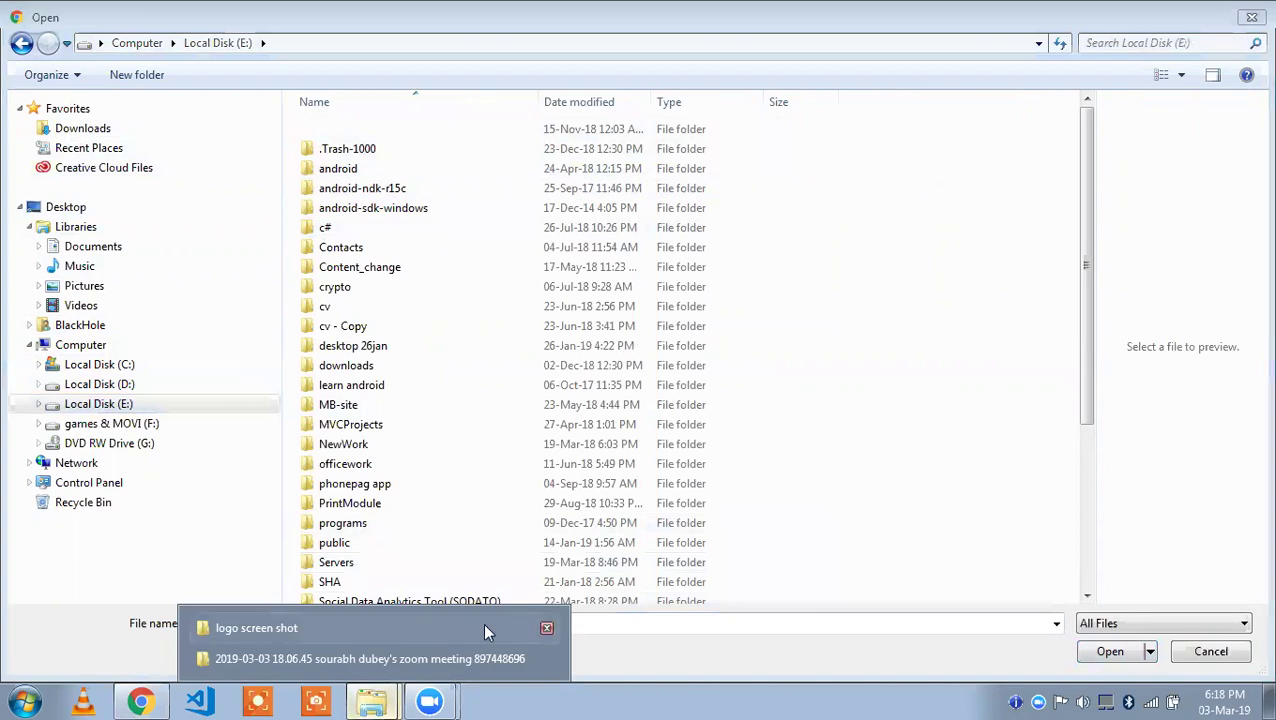
pyautogui.click(369, 628)
pyautogui.click(649, 35)
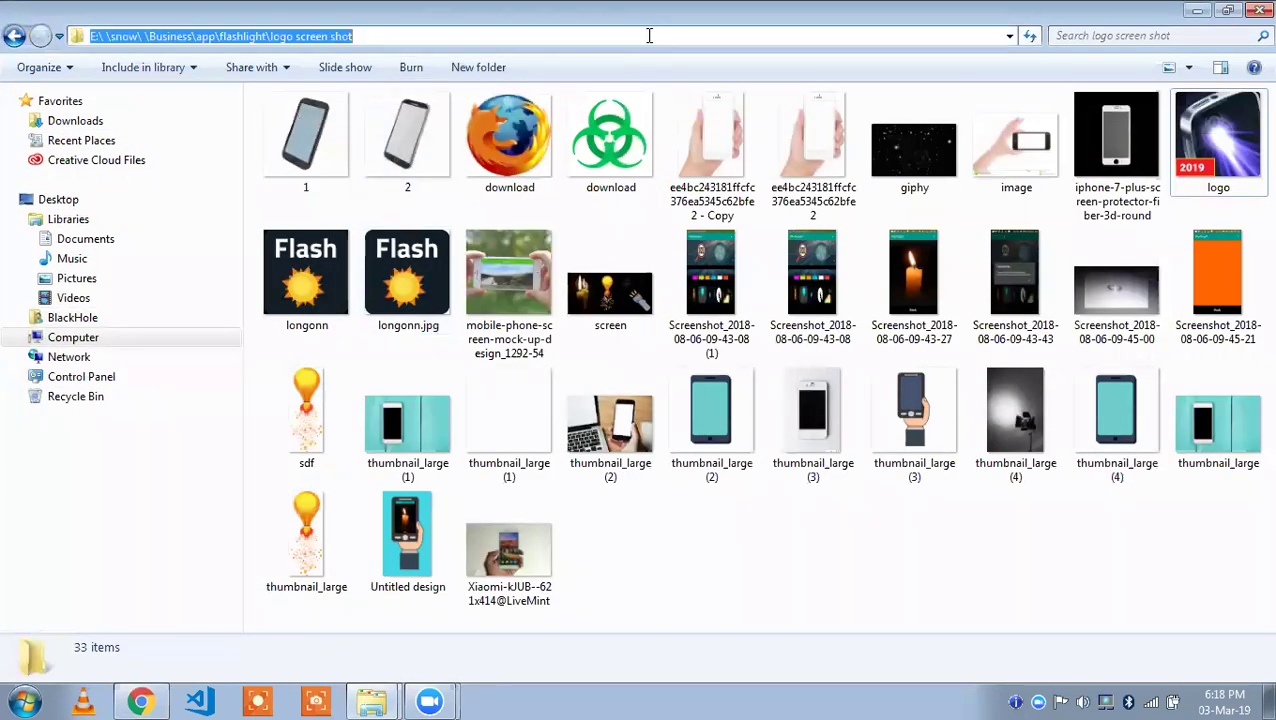
pyautogui.hotkey('alt', 'Tab')
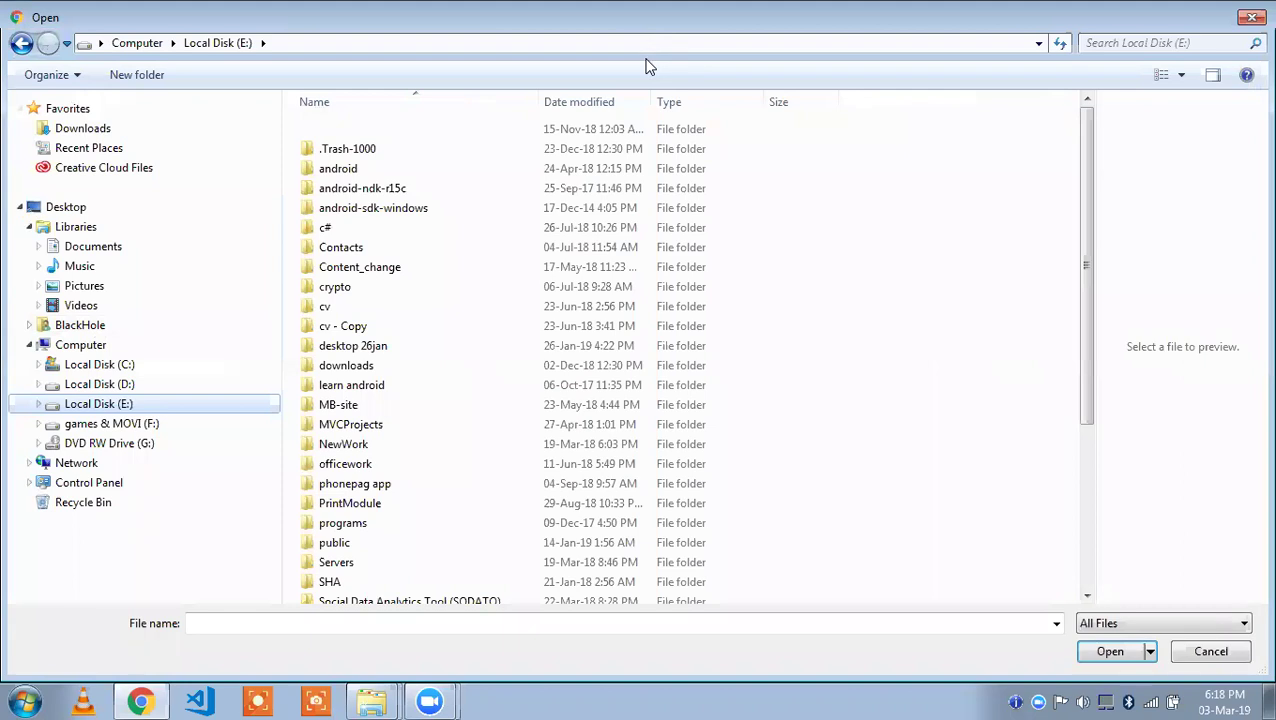
pyautogui.click(653, 41)
pyautogui.write('E:\\snow\\Business\\app\\flashlight\\logo screen shot')
pyautogui.press('Return')
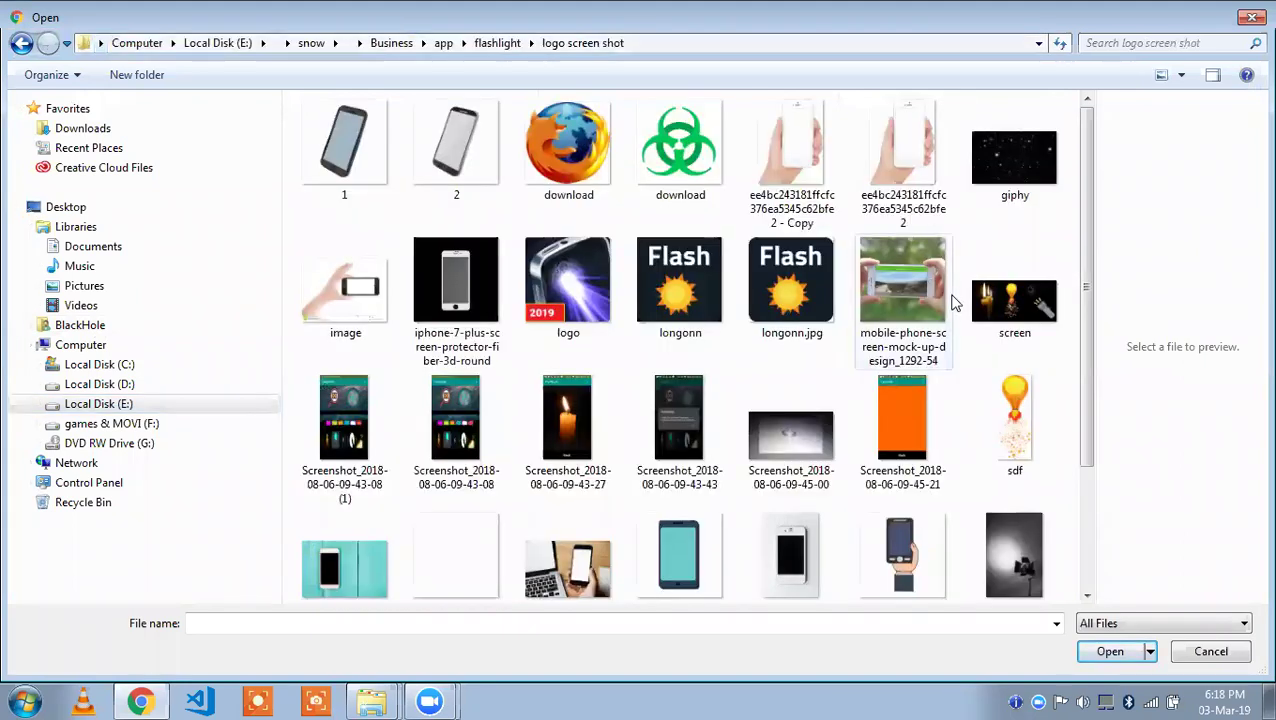
pyautogui.moveTo(1093, 300); pyautogui.dragTo(1090, 410)
# - Select FlashLight.apk in the flashlight folder and upload it
pyautogui.click(497, 43)
pyautogui.click(1008, 275)
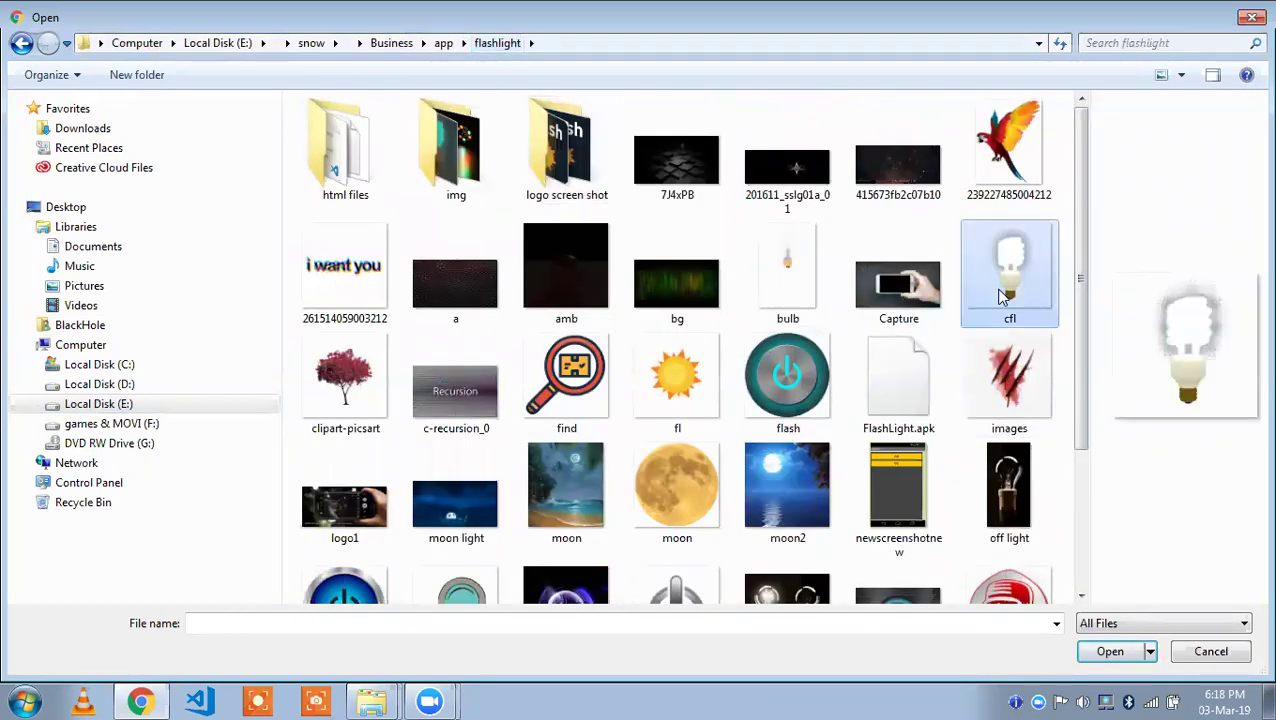
pyautogui.moveTo(1084, 323); pyautogui.dragTo(1088, 528)
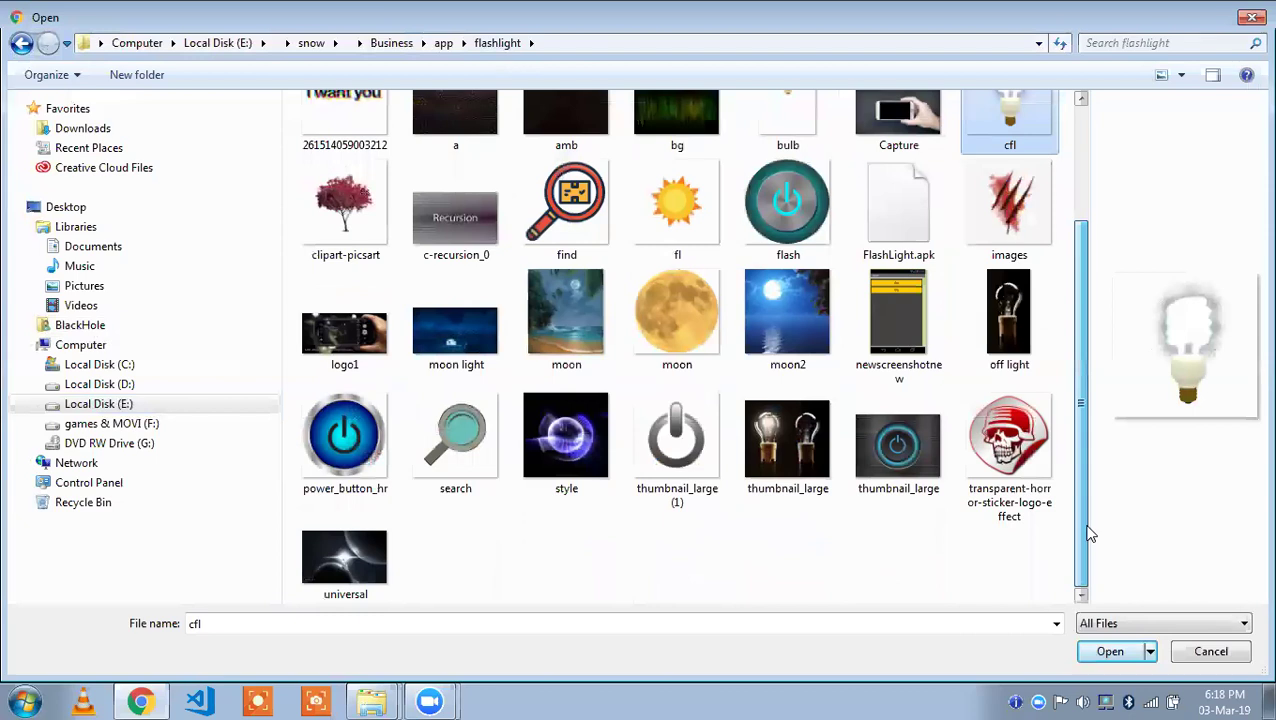
pyautogui.moveTo(1073, 422); pyautogui.dragTo(1042, 280)
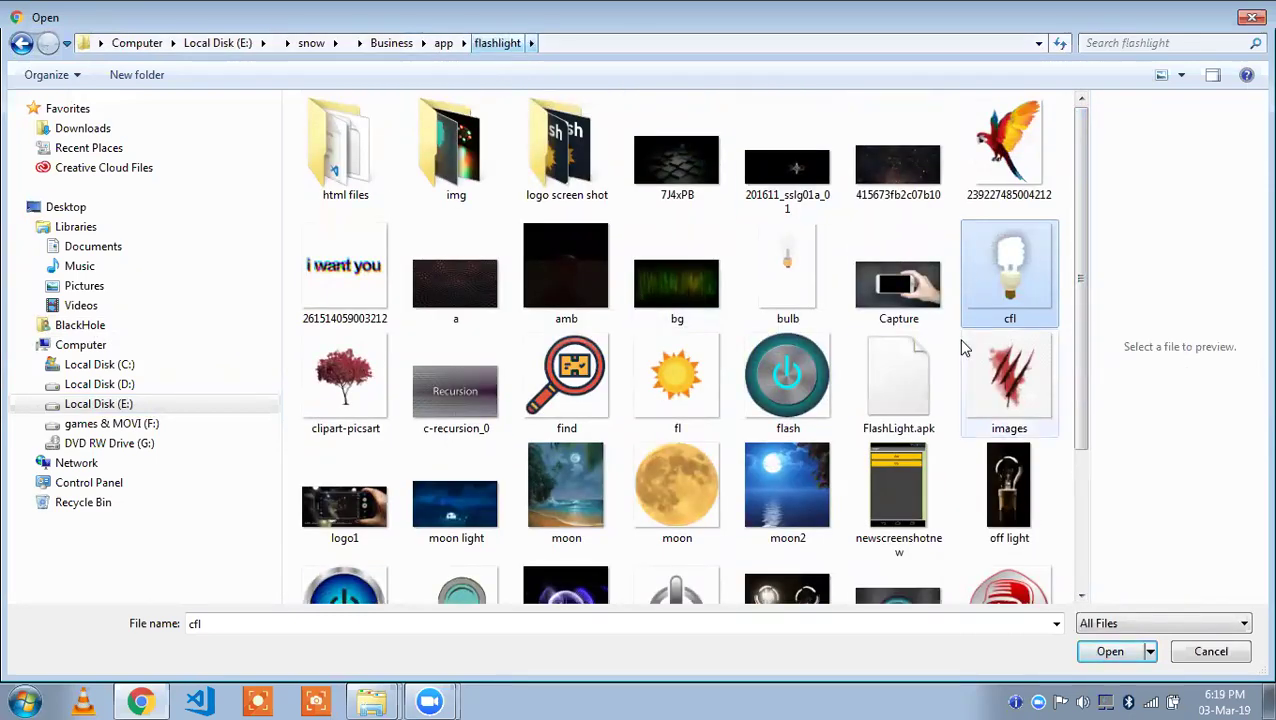
pyautogui.click(898, 385)
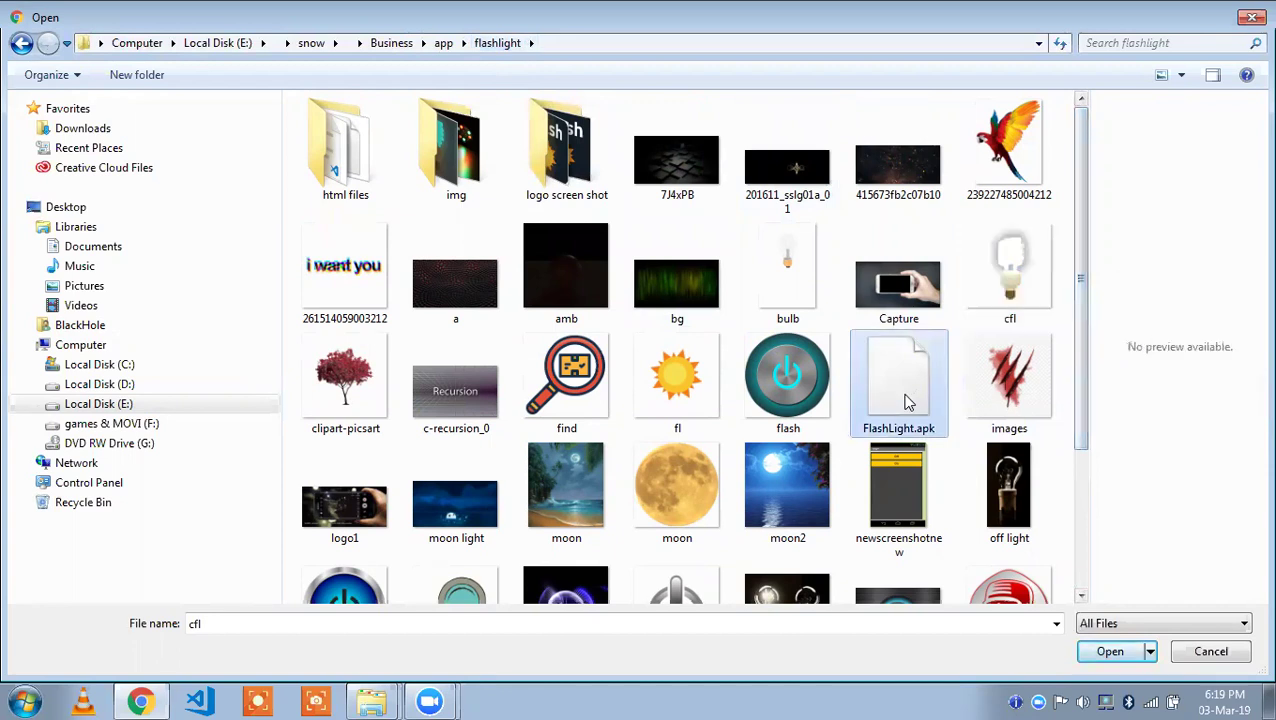
pyautogui.click(1112, 652)
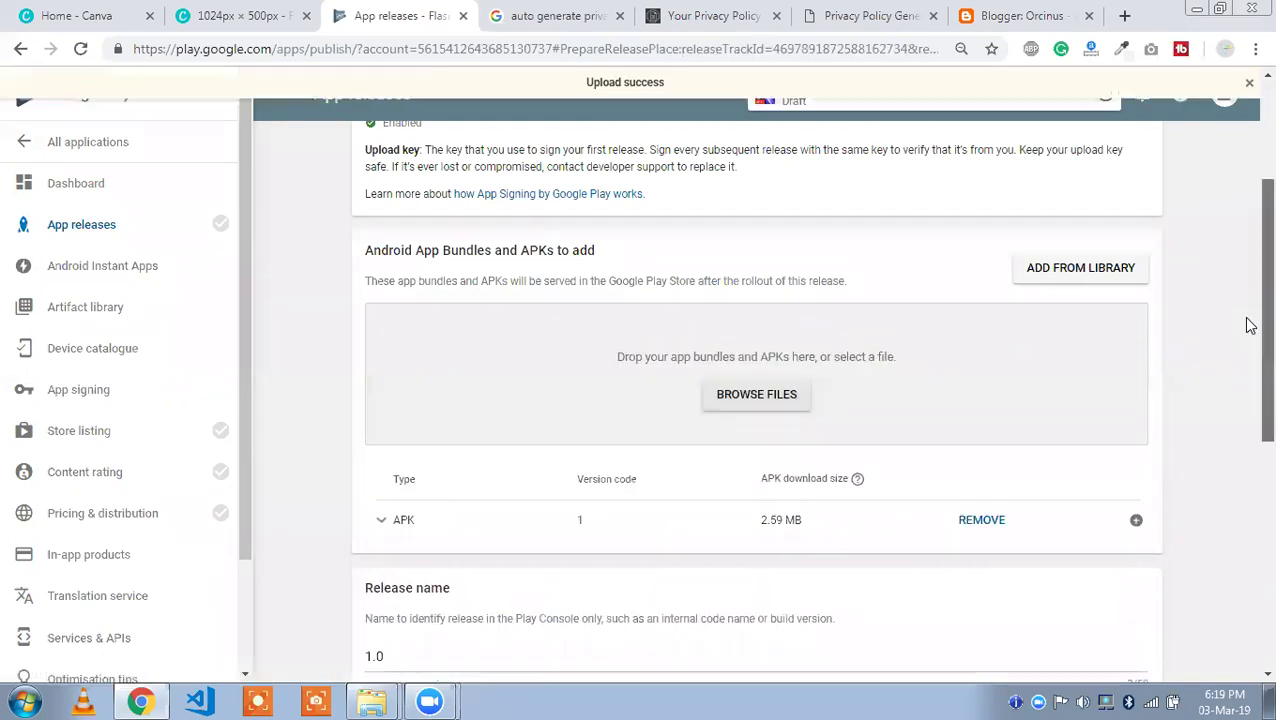
# - Replace the en-GB release notes with 'FlashLight 2019' and save the release draft
pyautogui.scroll(-2, 1250, 330)
pyautogui.scroll(-4, 1248, 420)
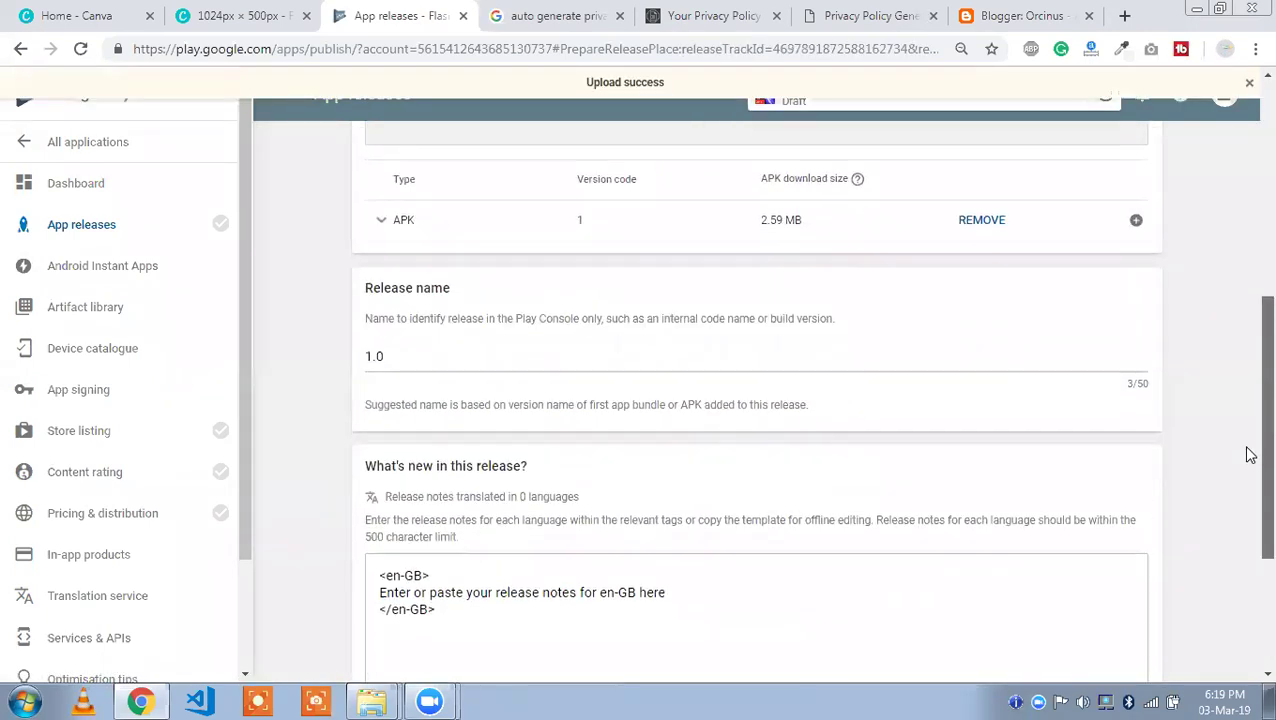
pyautogui.click(686, 370)
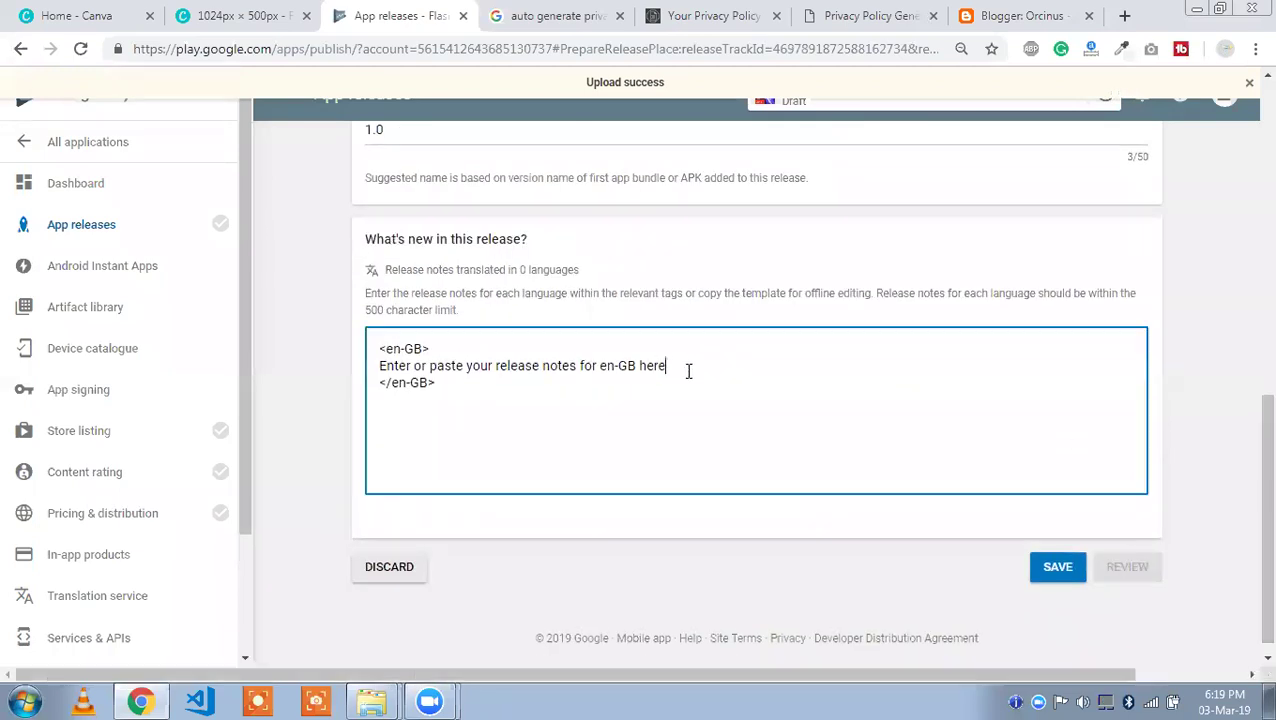
pyautogui.hotkey('shift', 'Home')
pyautogui.write('F')
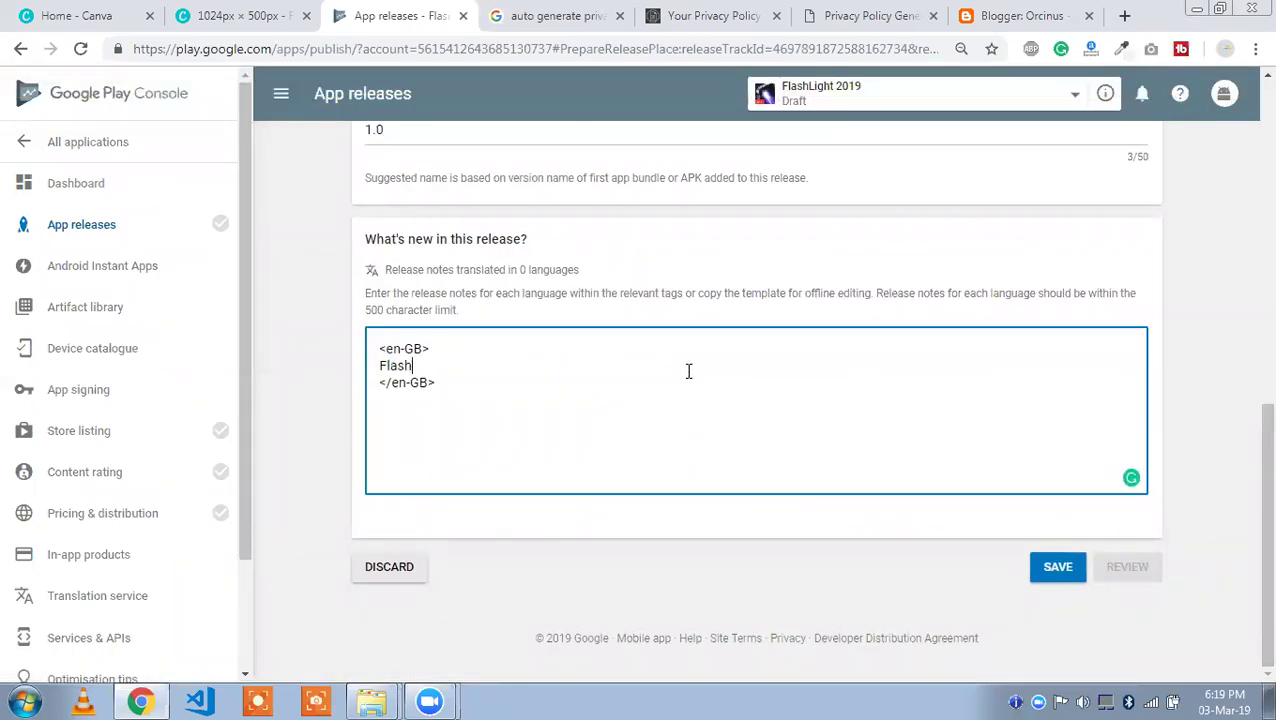
pyautogui.write('lashLight 2019')
pyautogui.click(1057, 567)
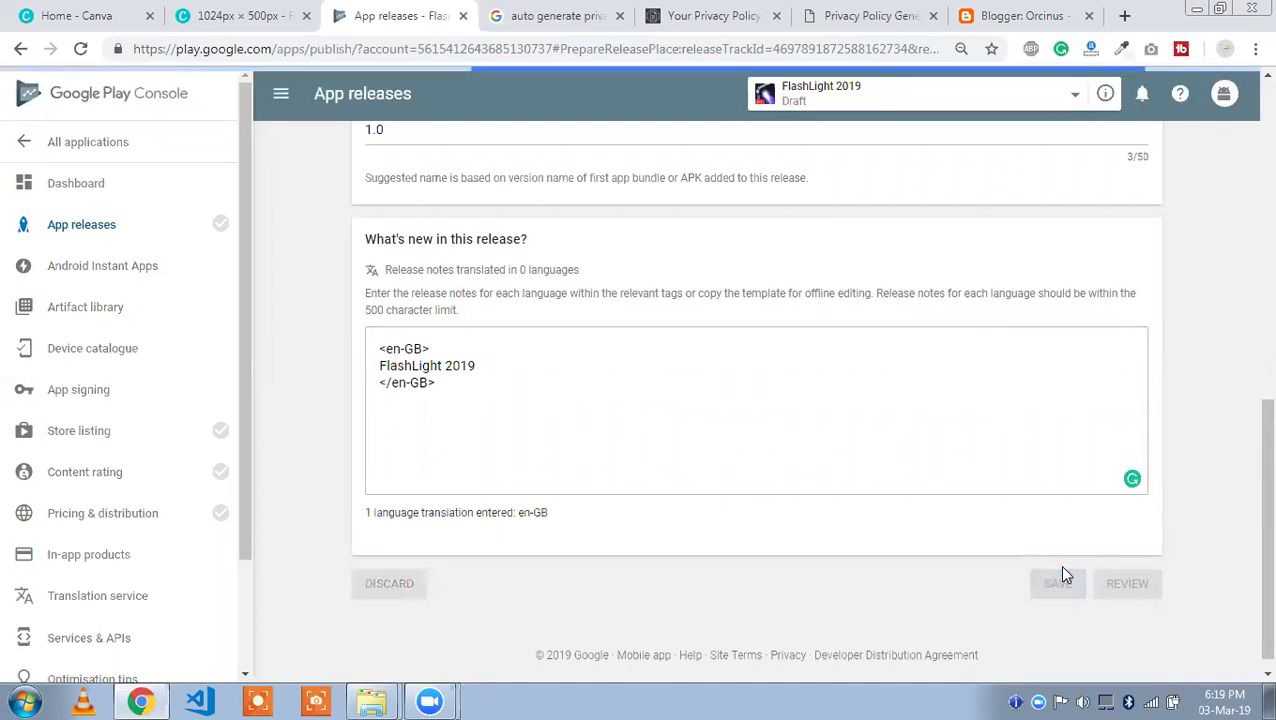
pyautogui.moveTo(1252, 540); pyautogui.dragTo(1245, 504)
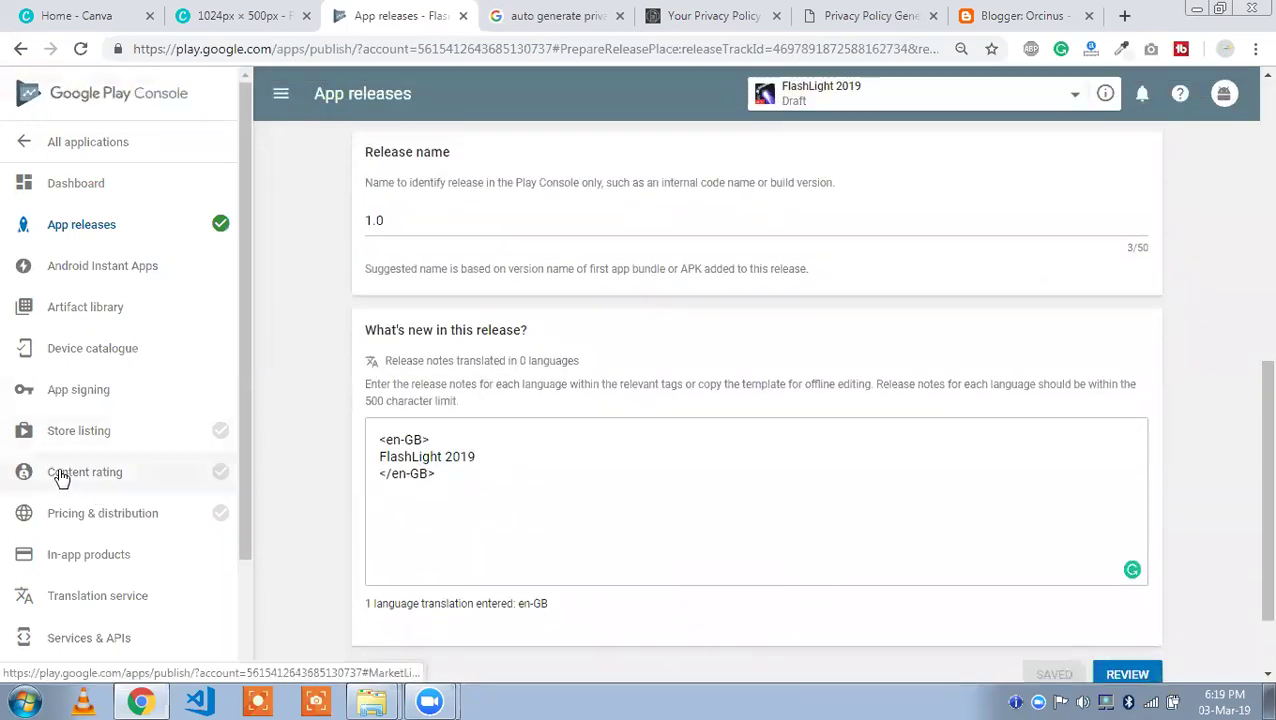
# - Start the rating questionnaire, enter and confirm the contact e-mail, and choose Reference, News or Educational
pyautogui.click(88, 485)
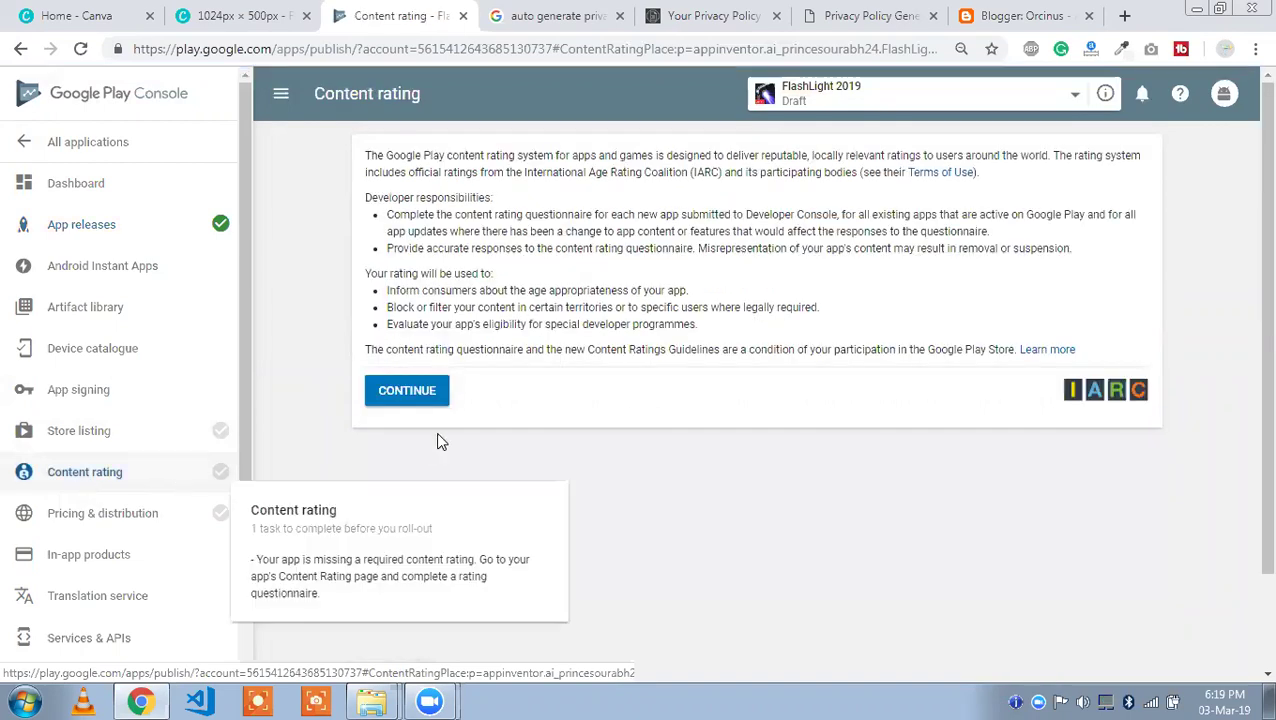
pyautogui.click(396, 392)
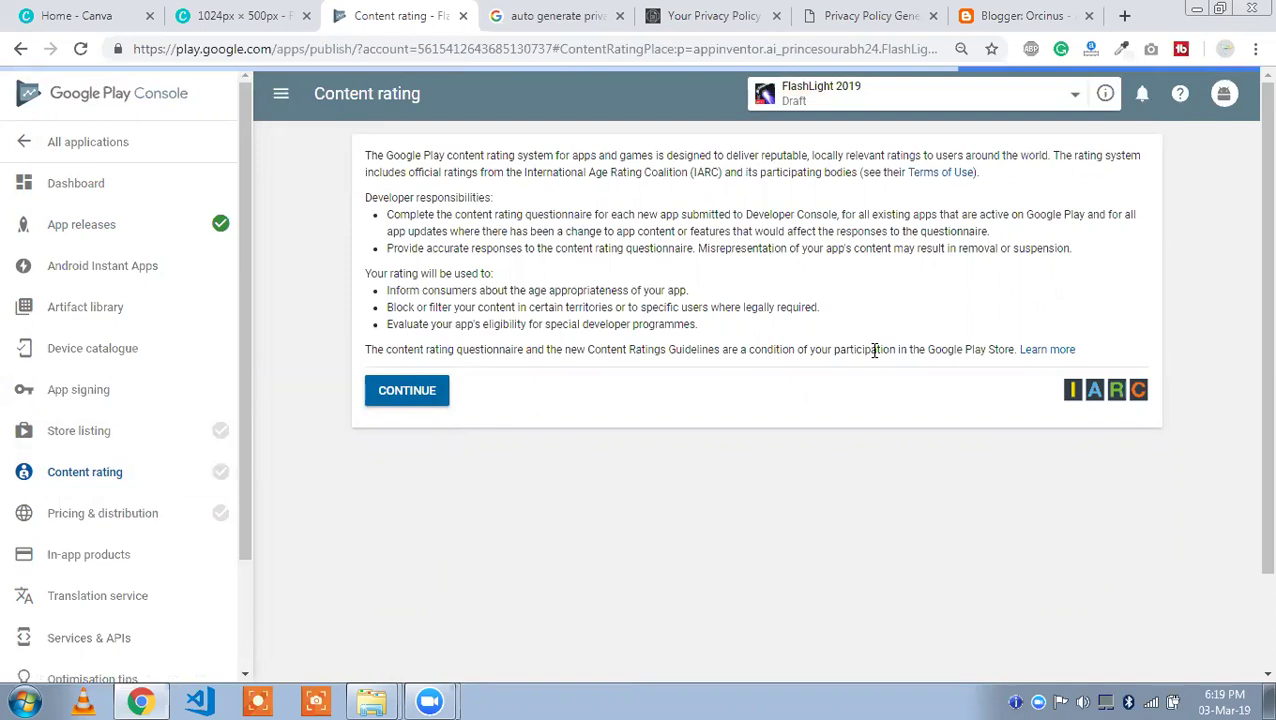
pyautogui.click(685, 281)
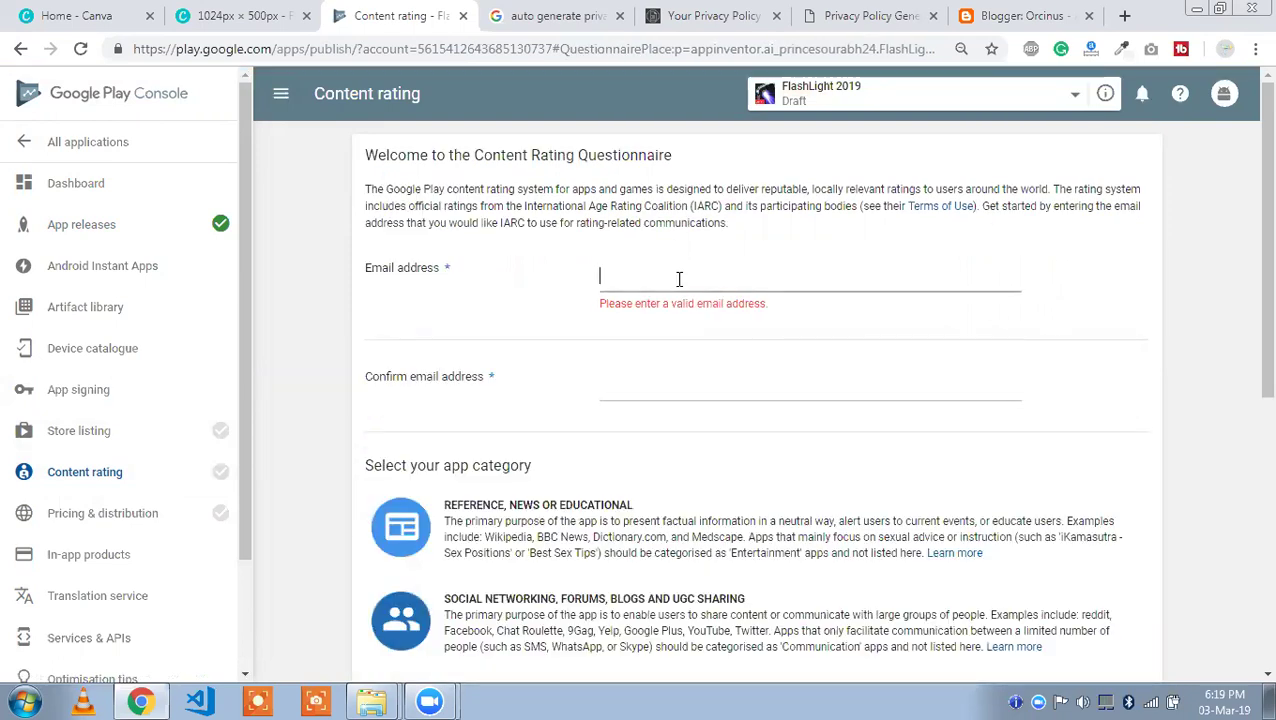
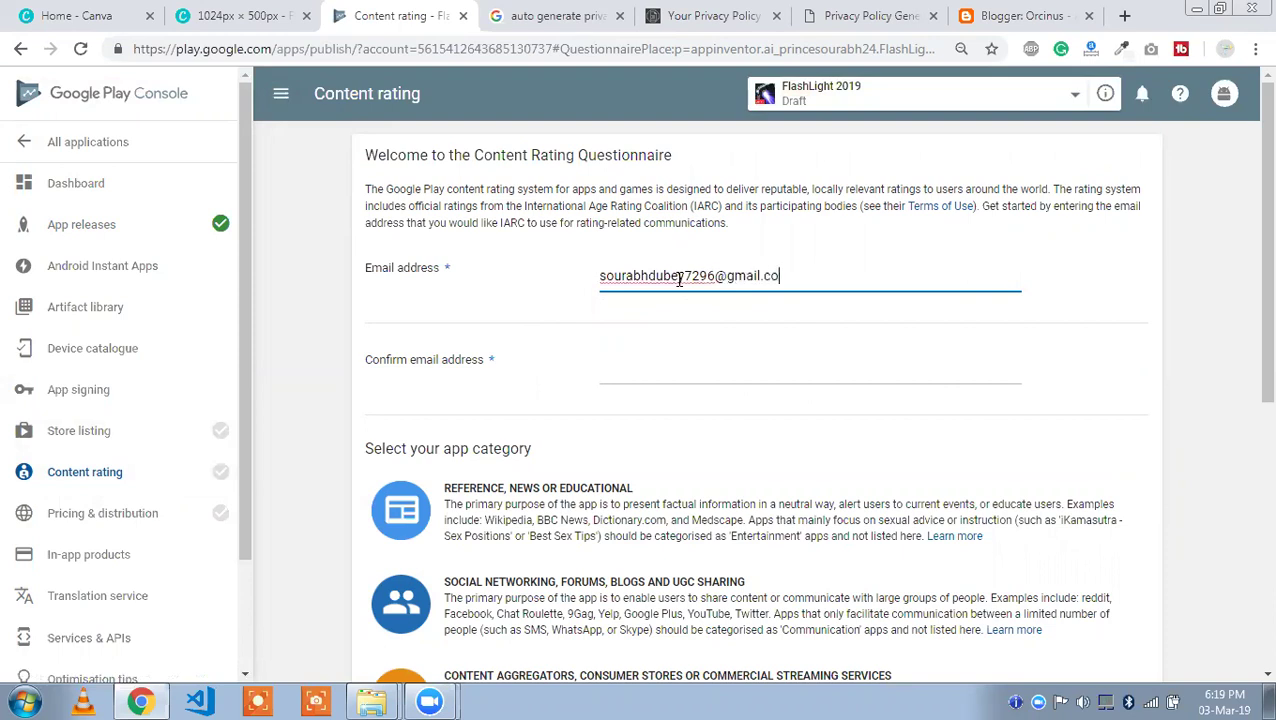
pyautogui.hotkey('ctrl', 'a')
pyautogui.hotkey('ctrl', 'c')
pyautogui.press('Tab')
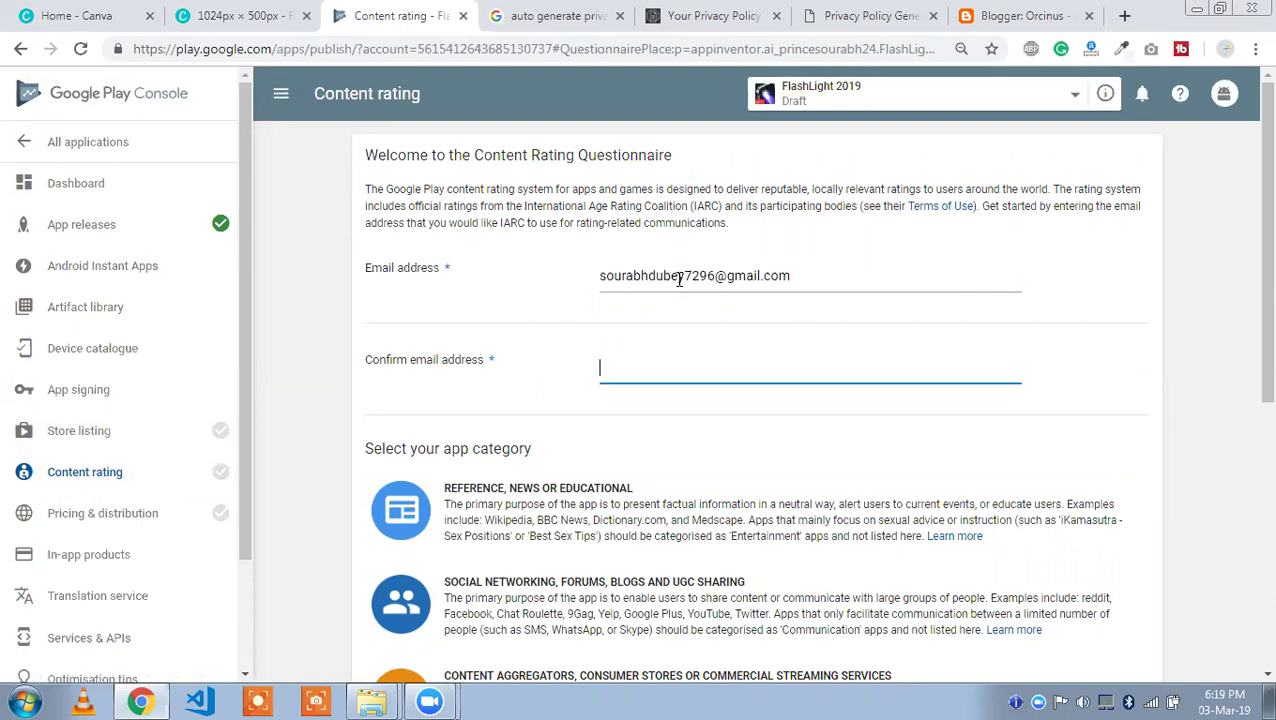
pyautogui.hotkey('ctrl', 'v')
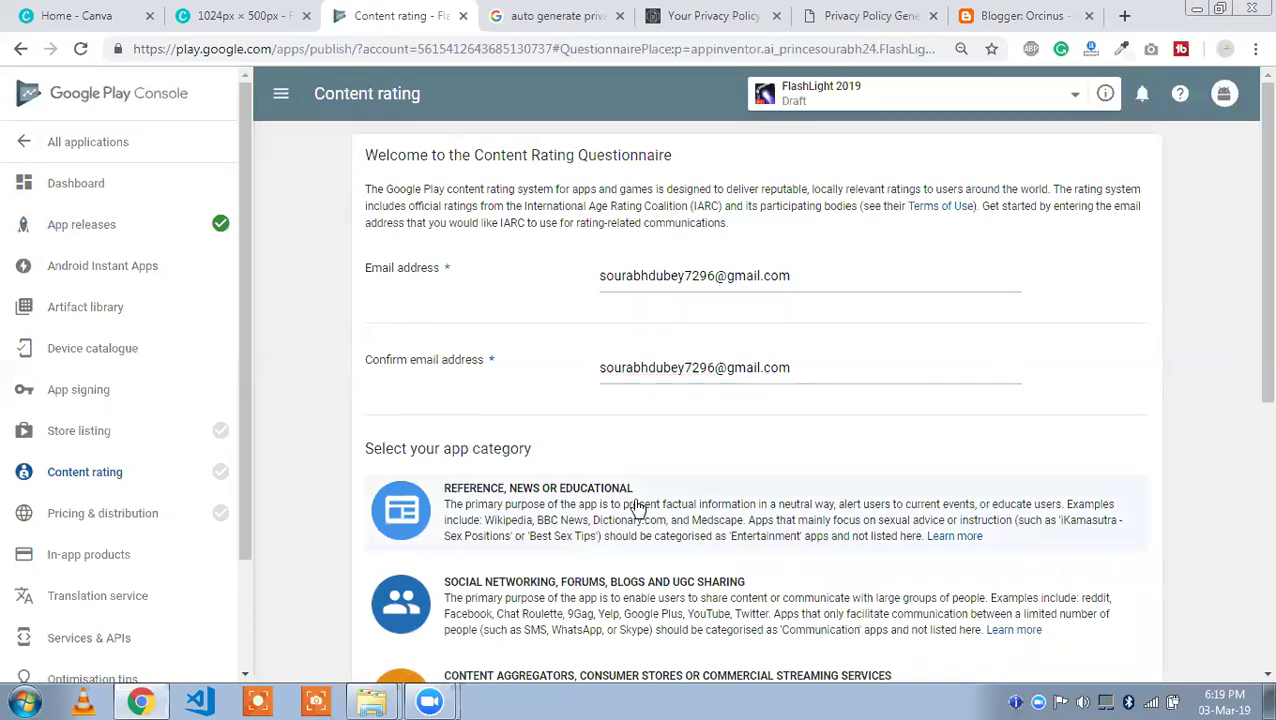
pyautogui.click(632, 507)
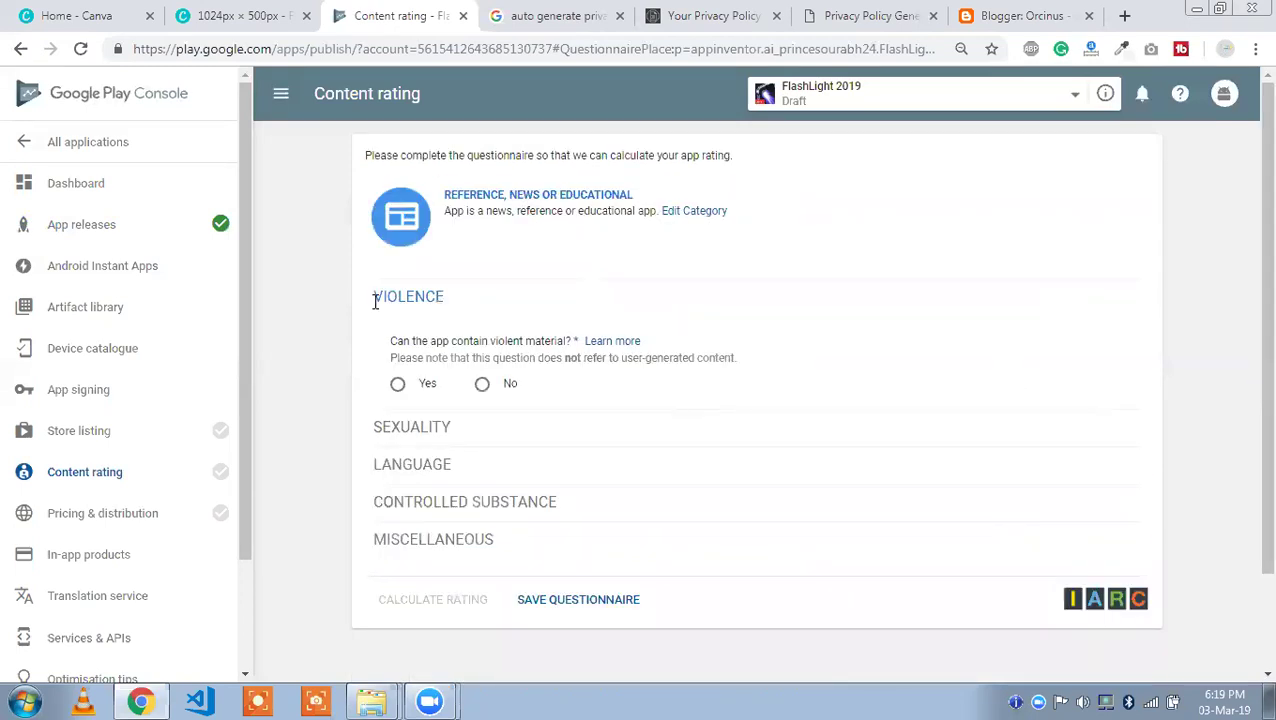
# - Answer No on violence, sexuality, language, drugs, content exchange, location and digital goods, then save
pyautogui.click(484, 388)
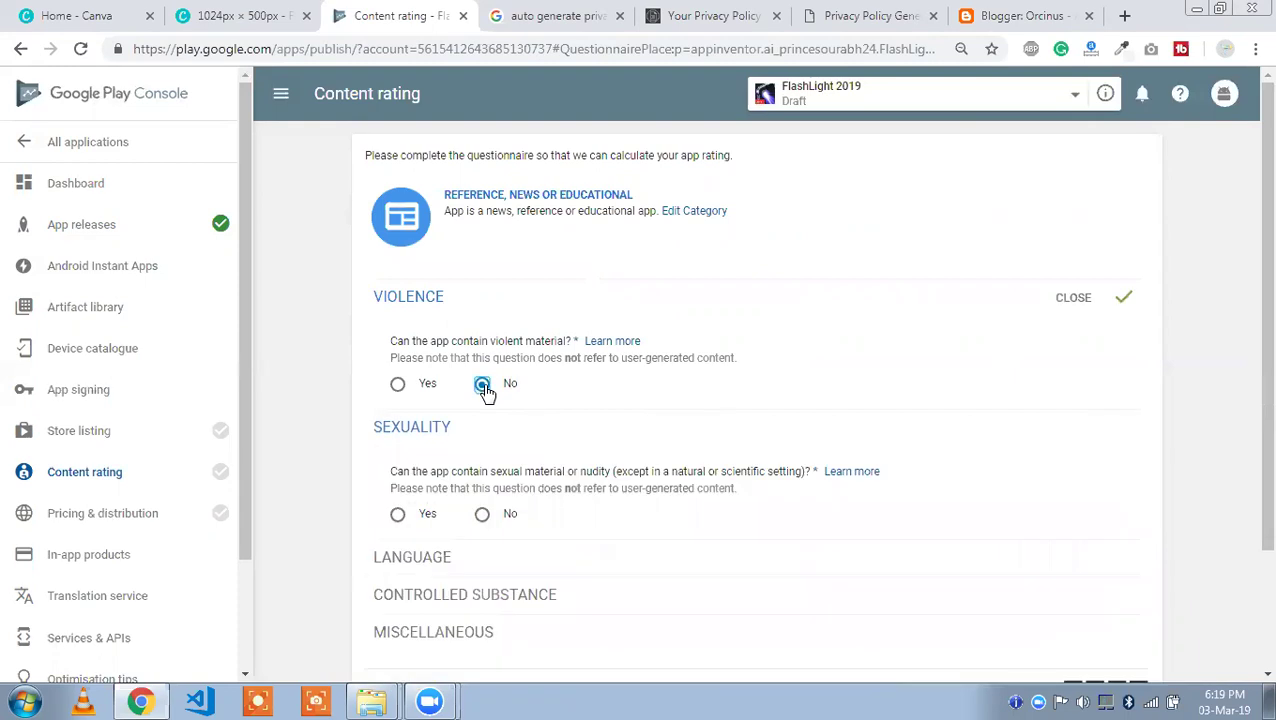
pyautogui.click(485, 518)
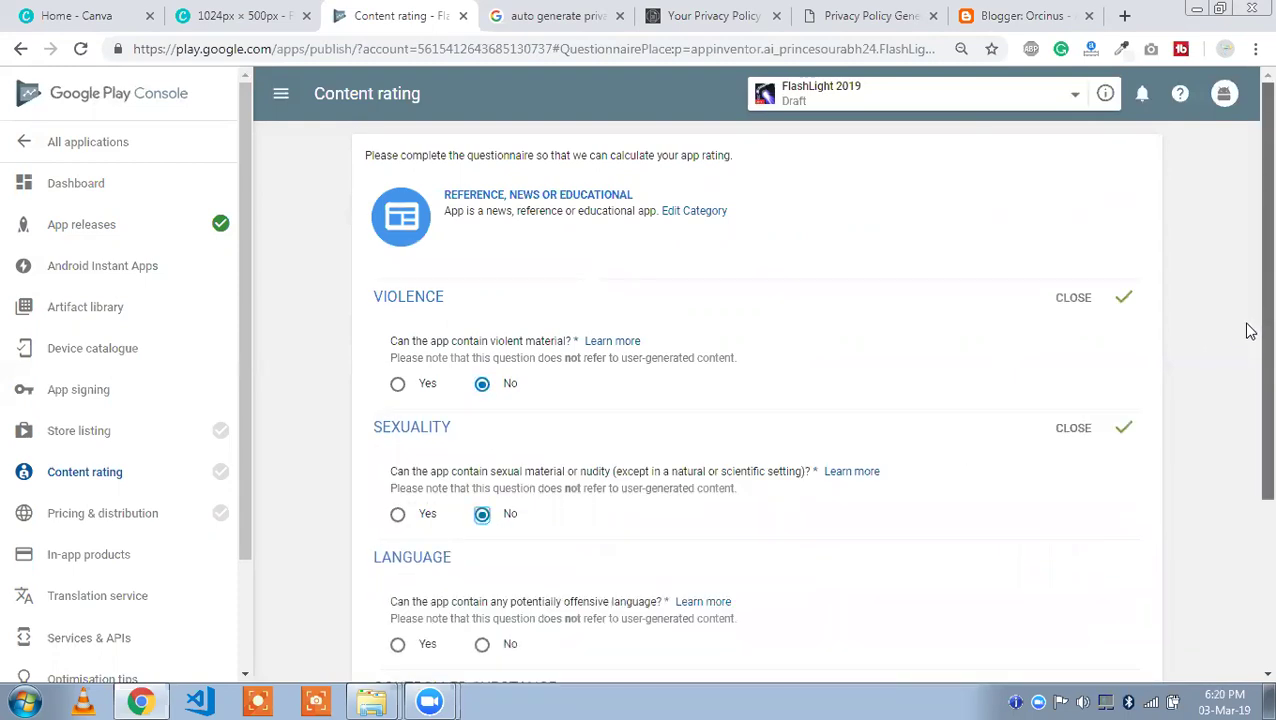
pyautogui.scroll(-2, 900, 400)
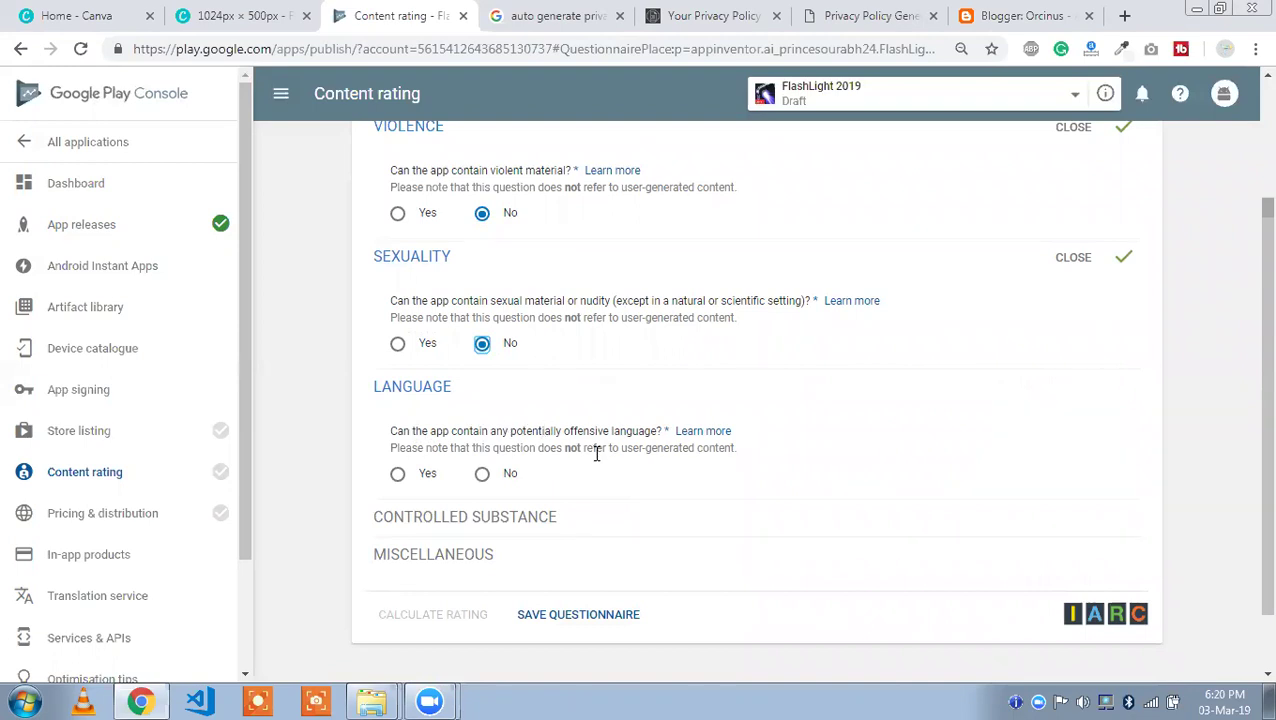
pyautogui.click(483, 475)
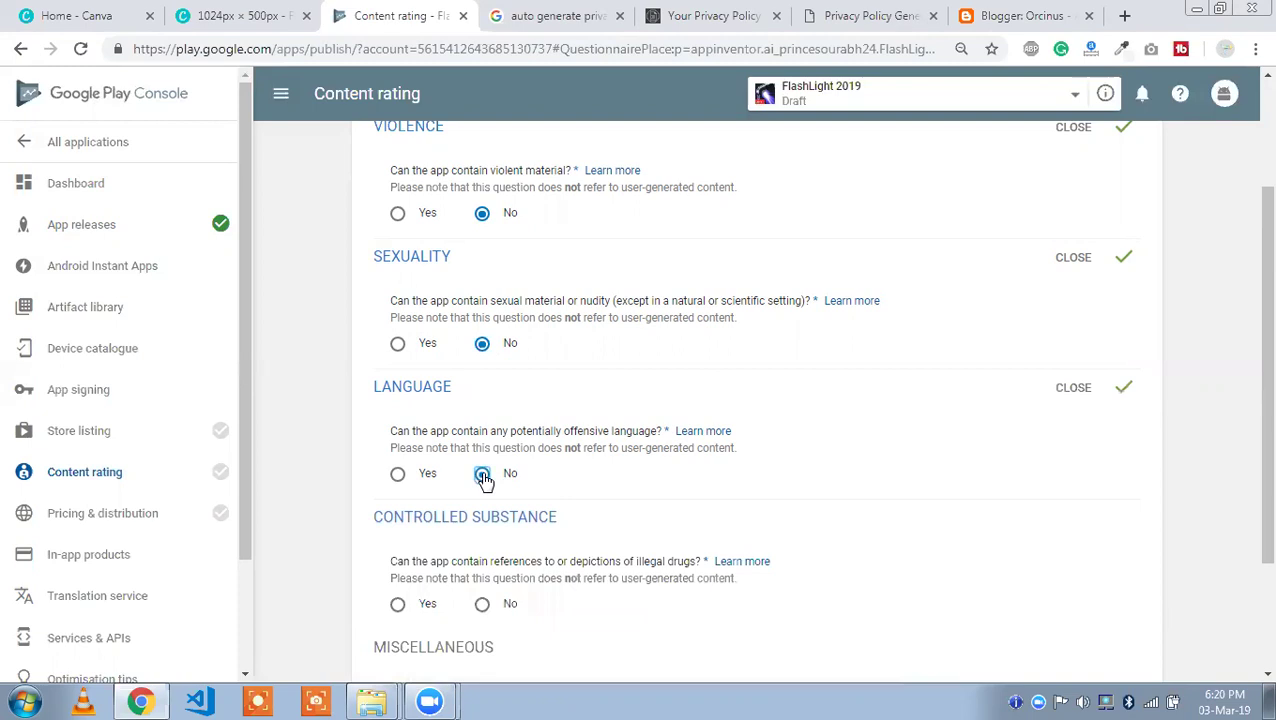
pyautogui.click(483, 606)
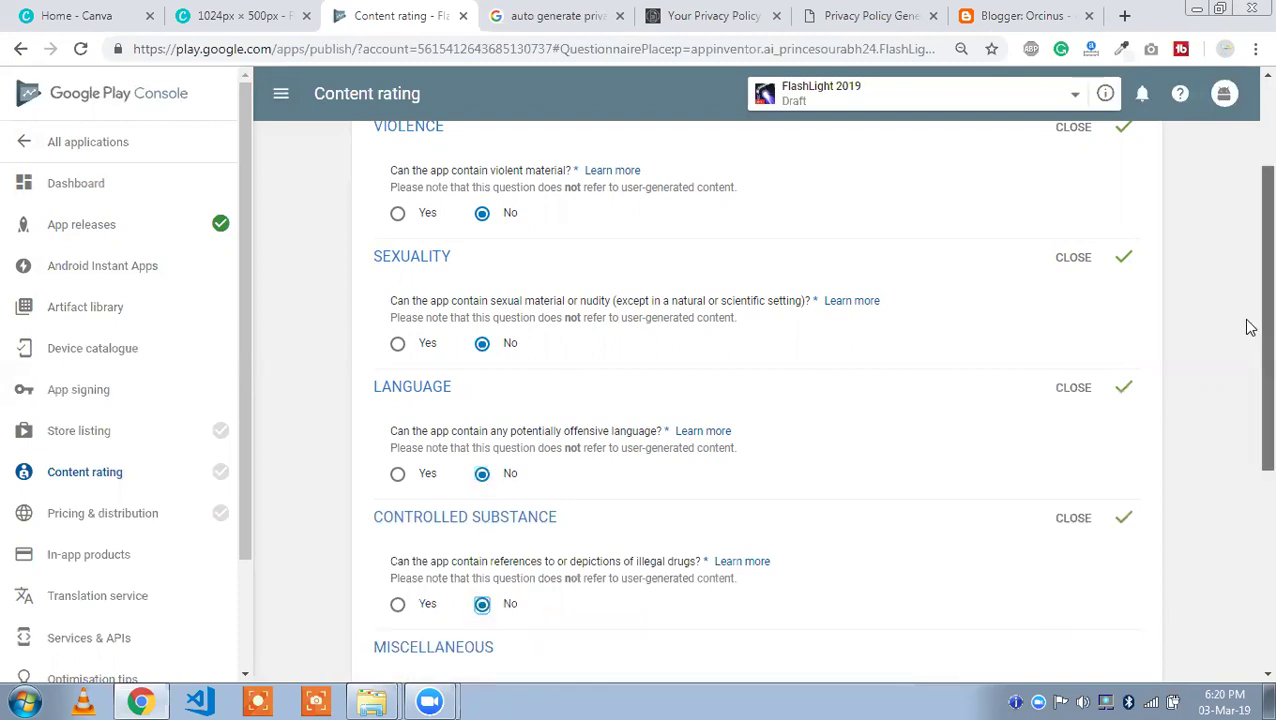
pyautogui.scroll(-3, 983, 488)
pyautogui.click(483, 475)
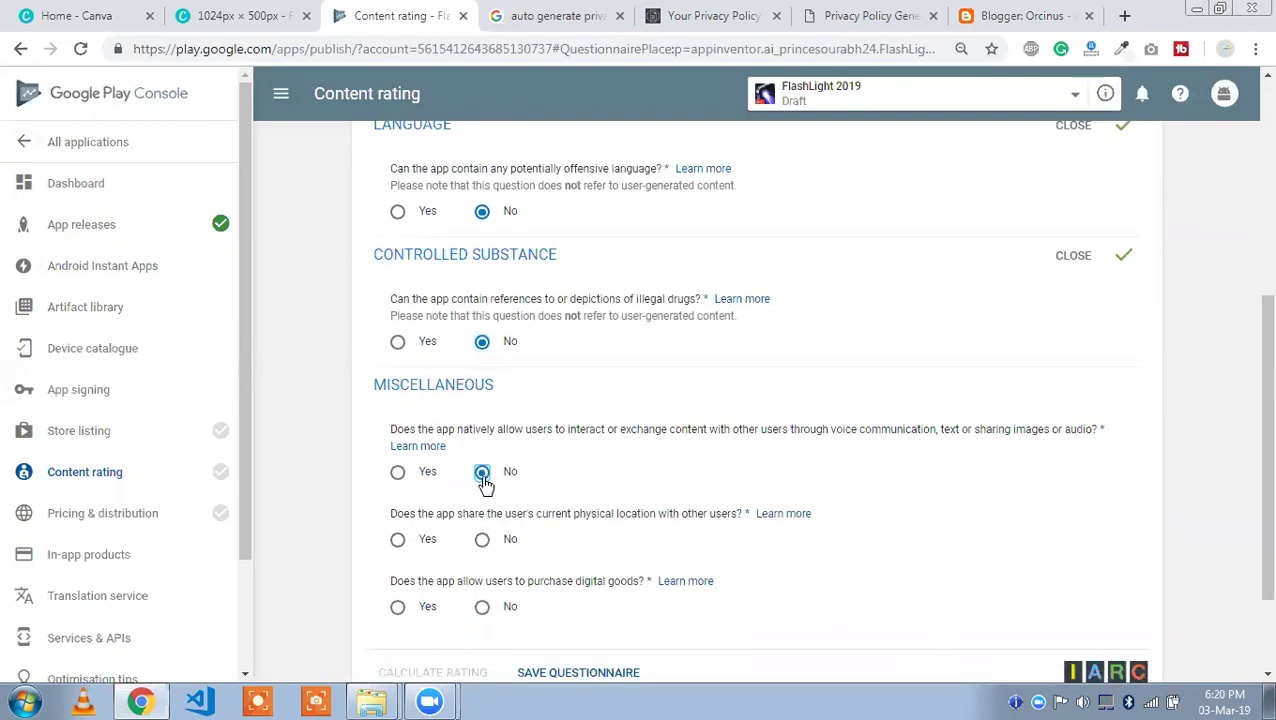
pyautogui.click(483, 540)
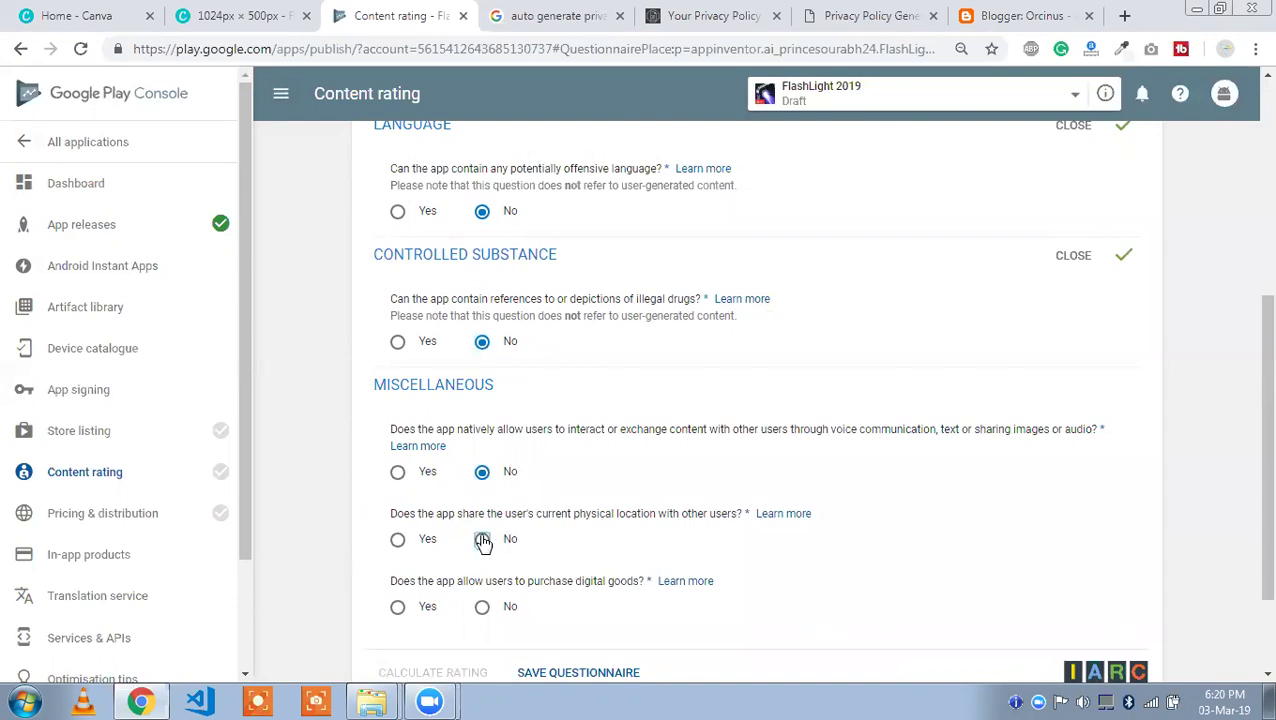
pyautogui.click(483, 607)
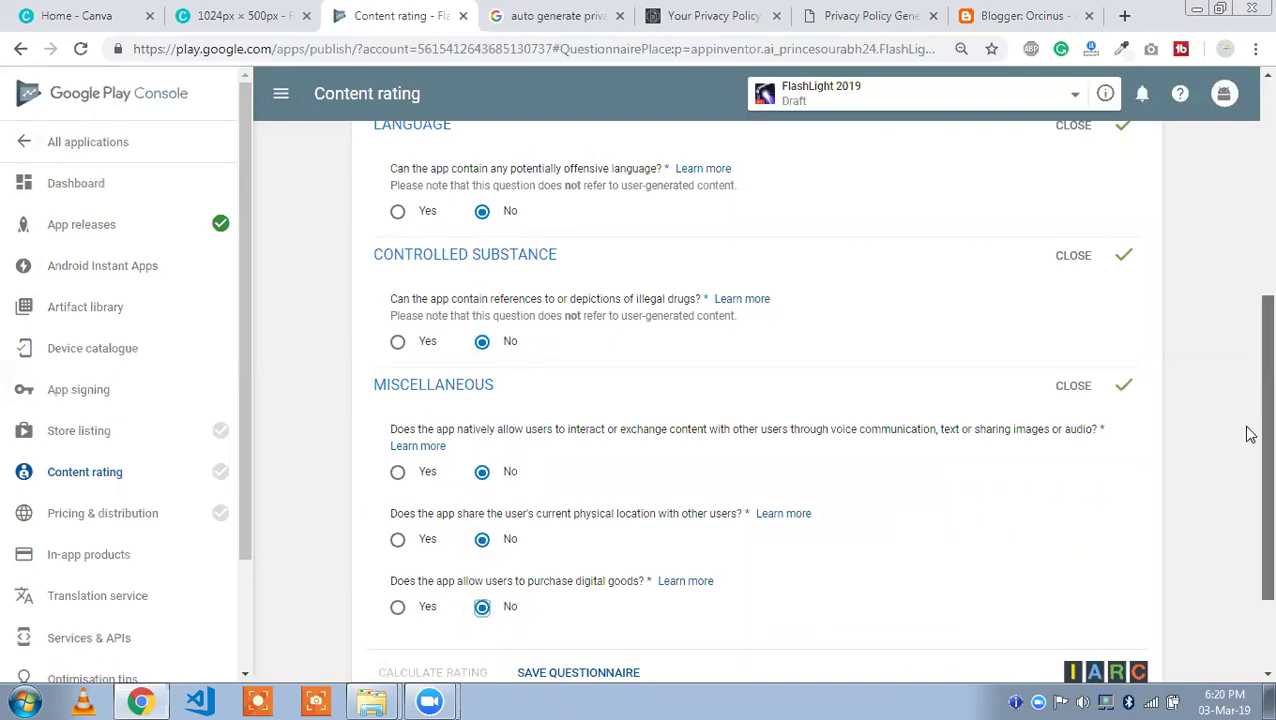
pyautogui.scroll(-2, 812, 546)
pyautogui.click(557, 548)
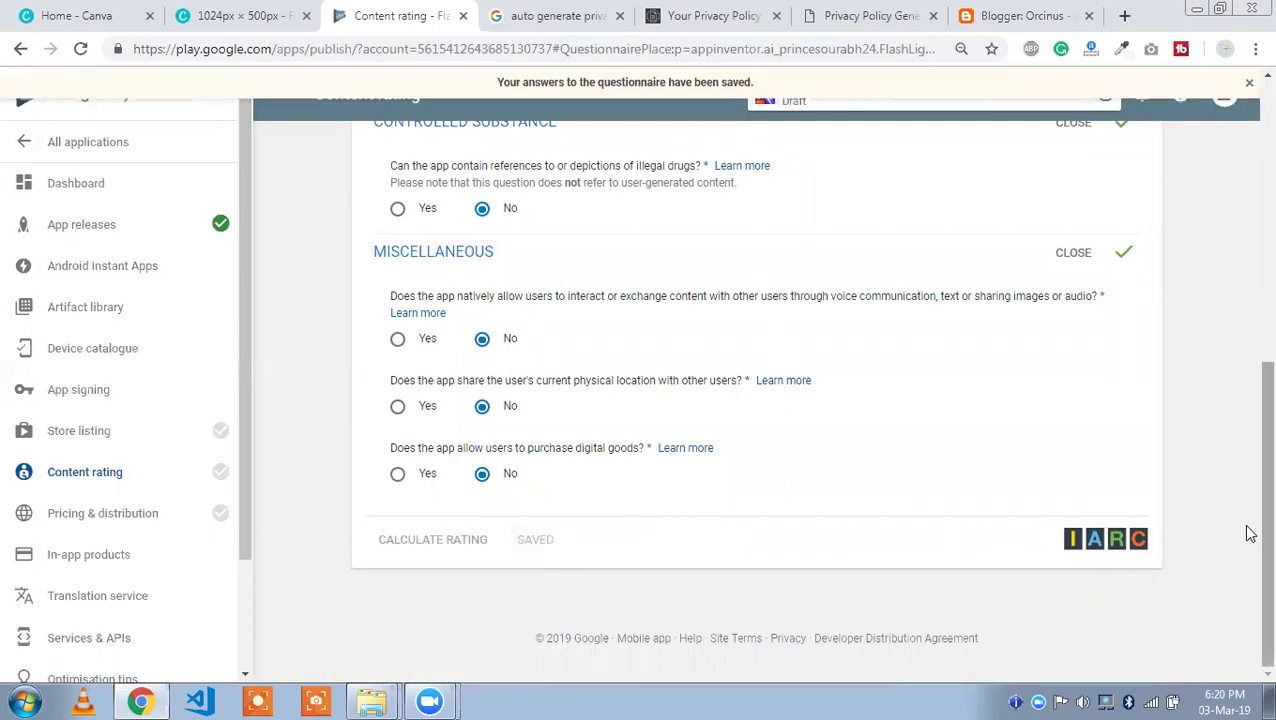
# - Calculate the content rating, apply it, and return to the overview
pyautogui.moveTo(1250, 587); pyautogui.dragTo(1250, 631)
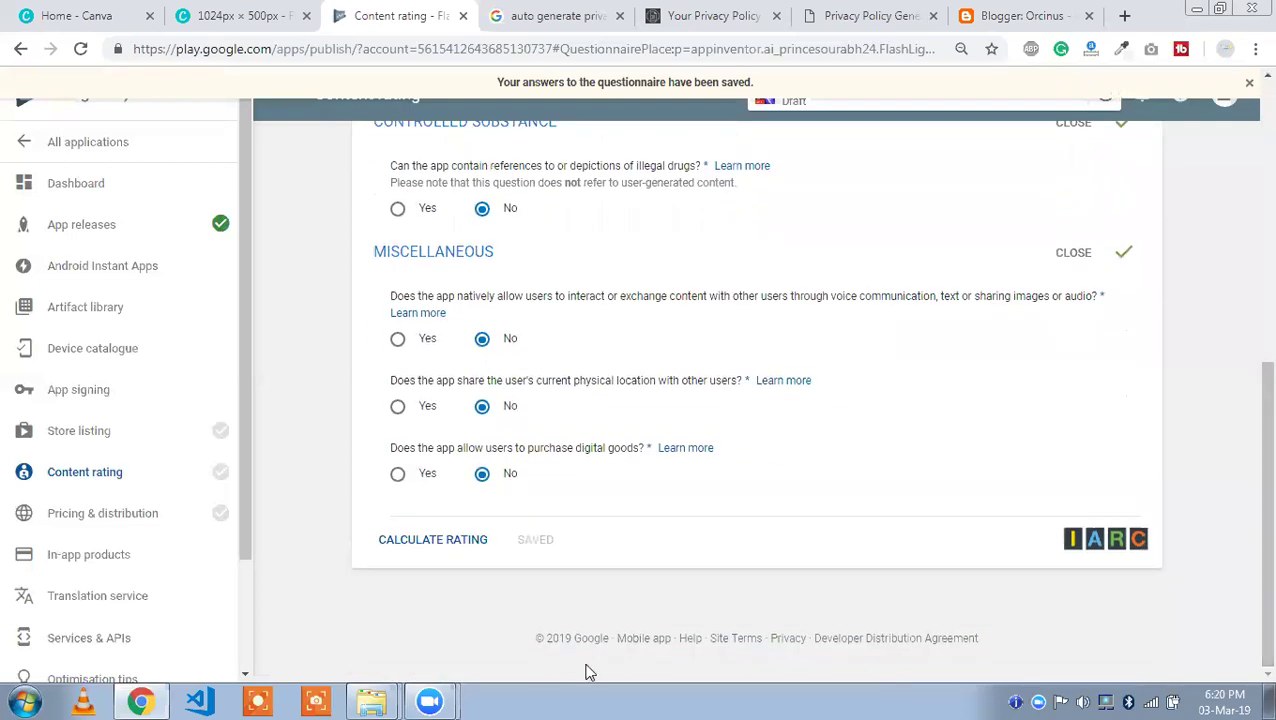
pyautogui.click(373, 545)
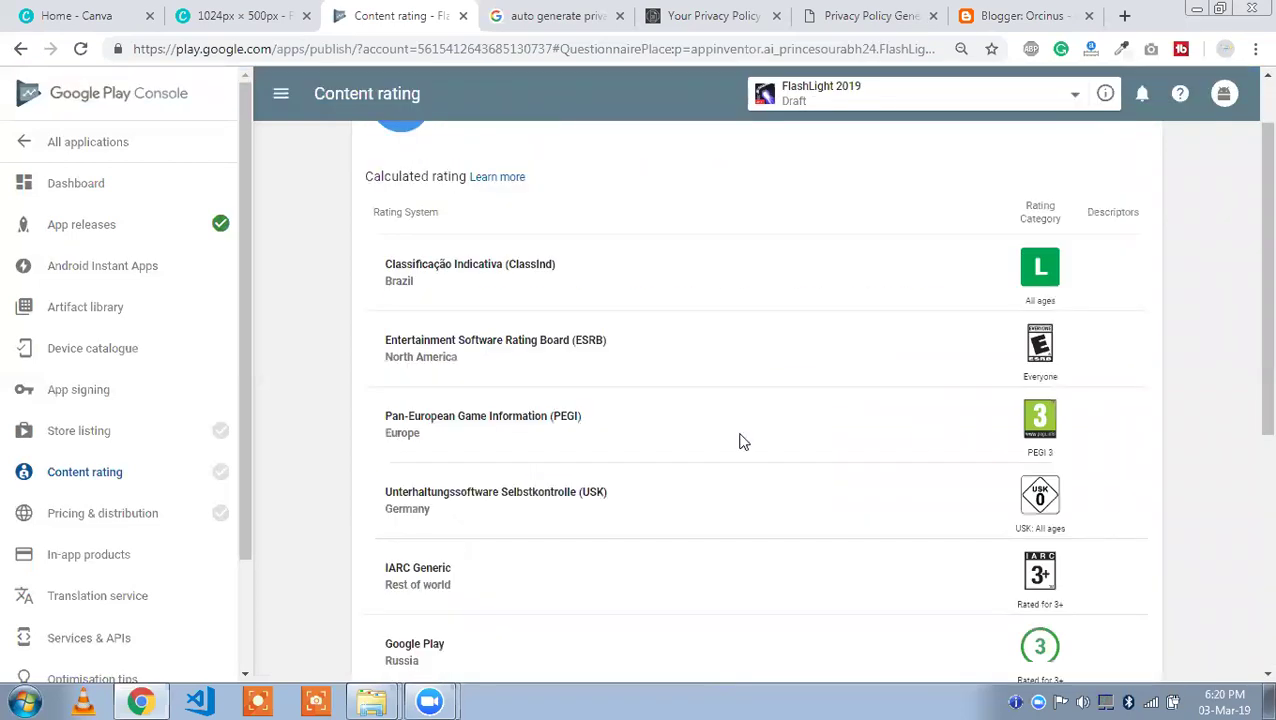
pyautogui.moveTo(1262, 336); pyautogui.dragTo(1262, 590)
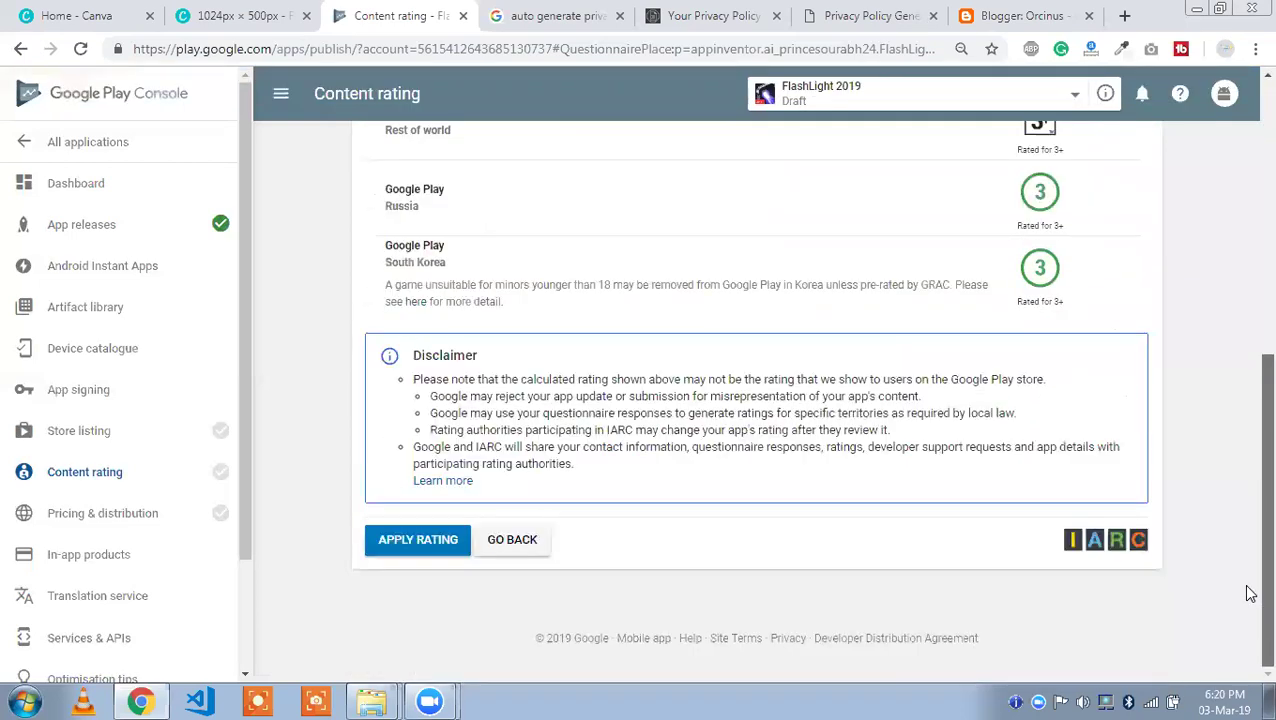
pyautogui.click(395, 543)
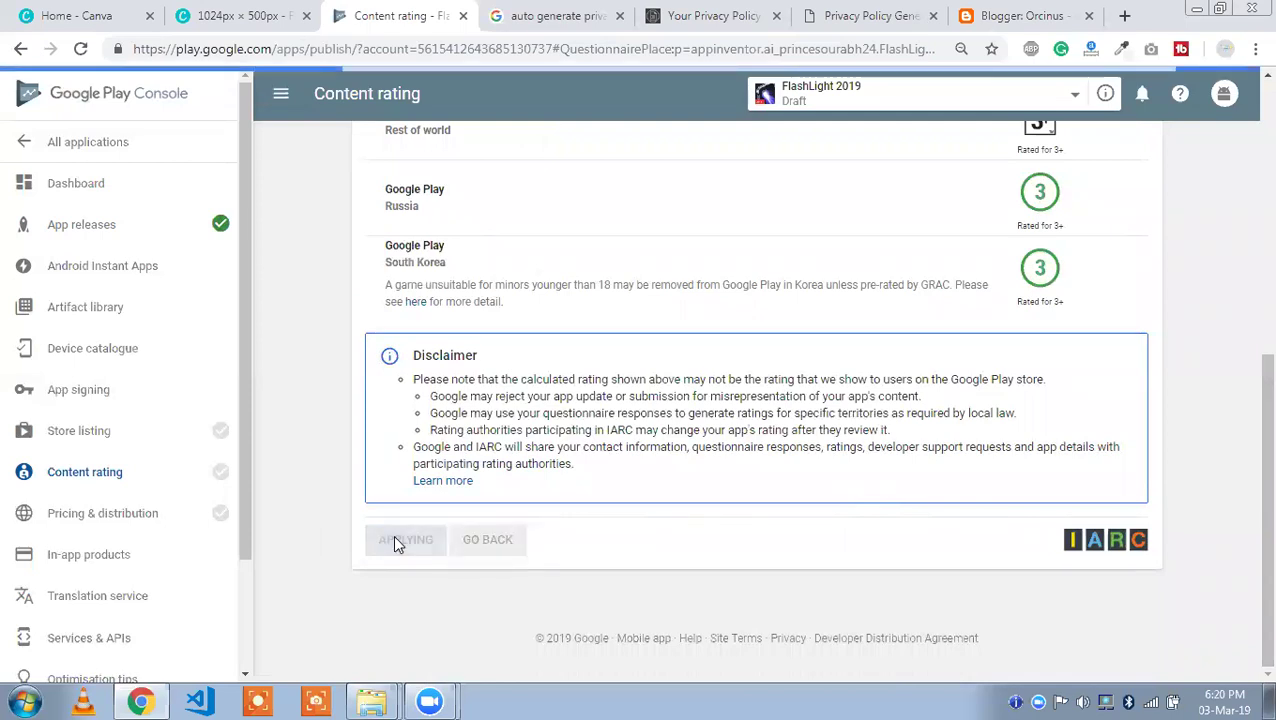
pyautogui.click(90, 470)
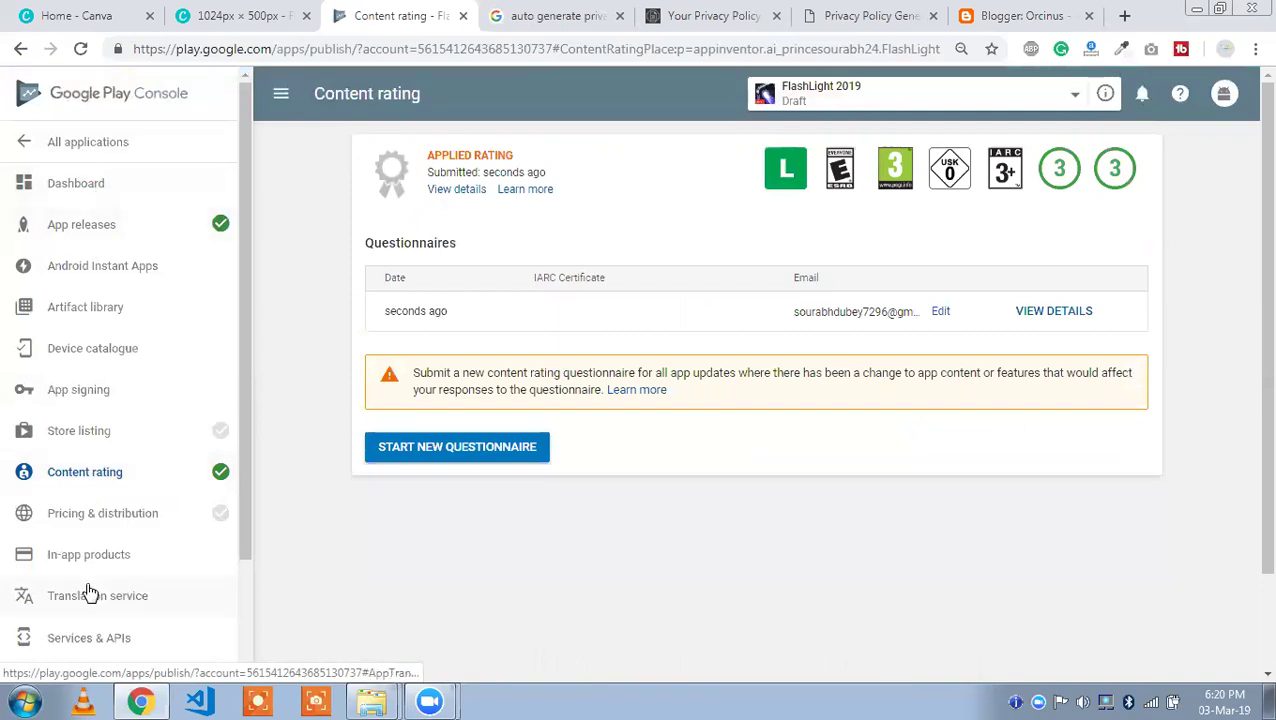
# - Look over the store listing page, then go to Pricing & distribution
pyautogui.click(100, 441)
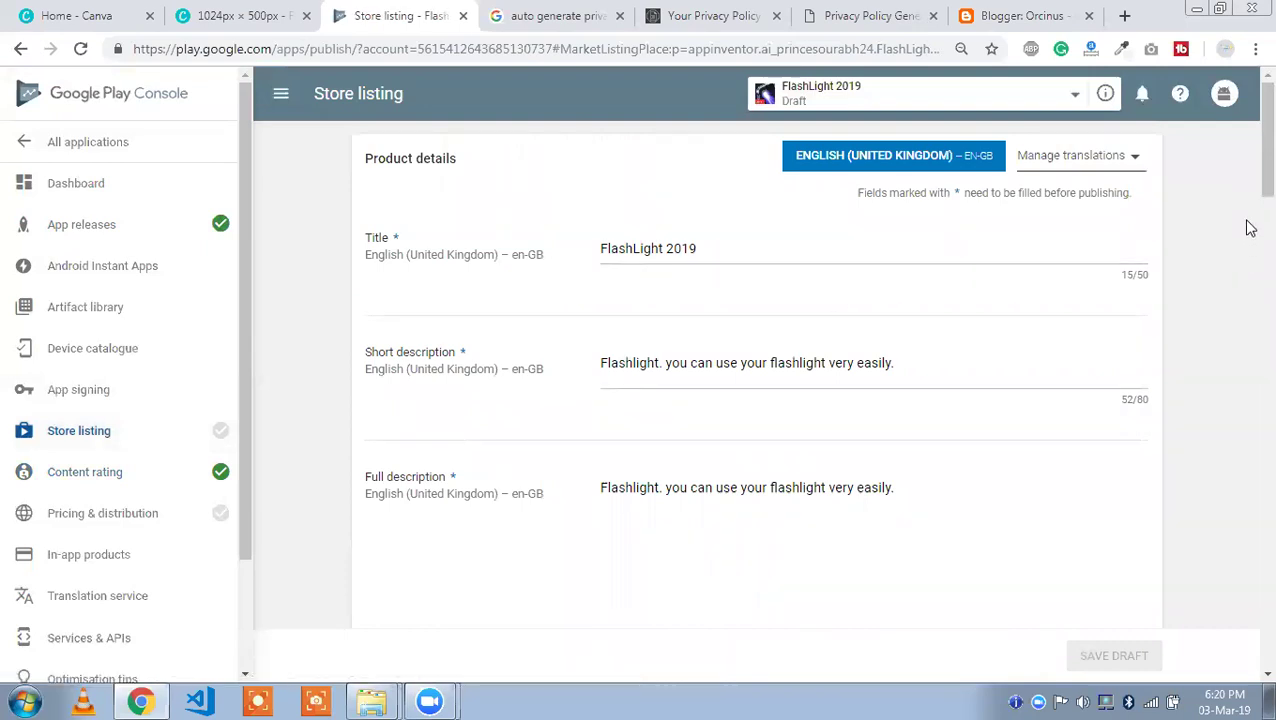
pyautogui.scroll(-15, 1248, 228)
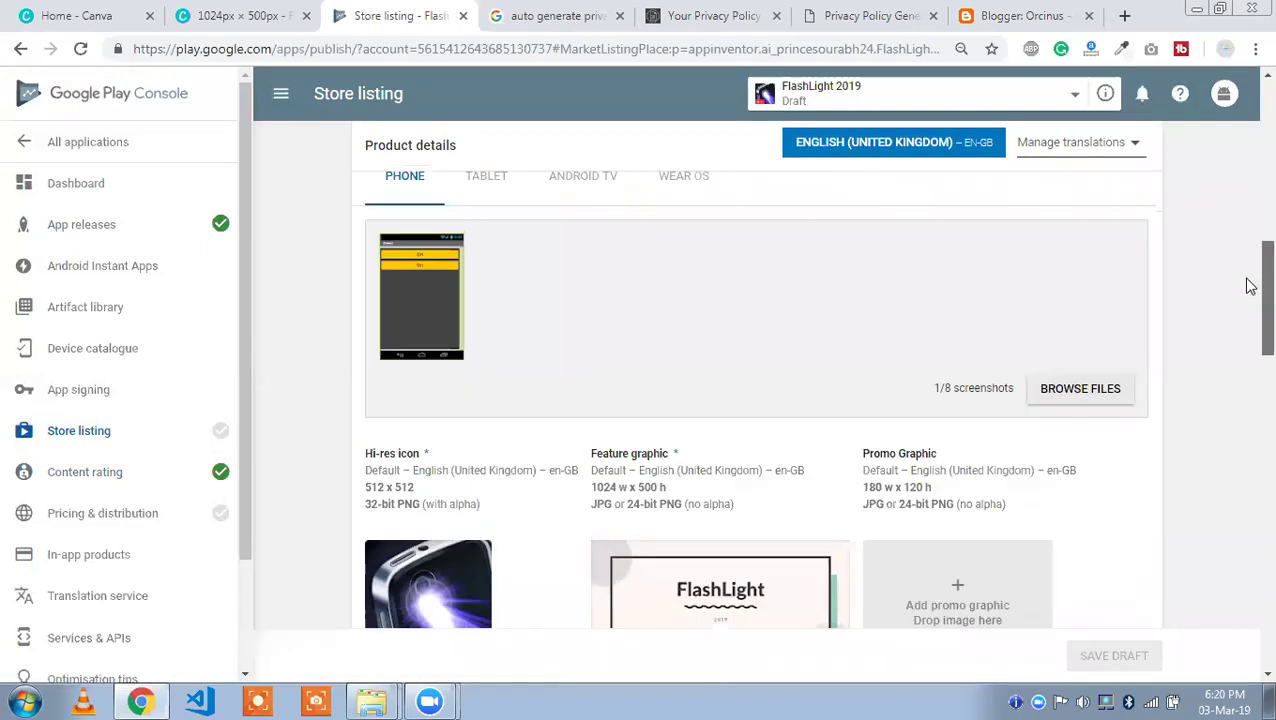
pyautogui.moveTo(1248, 383); pyautogui.dragTo(1250, 591)
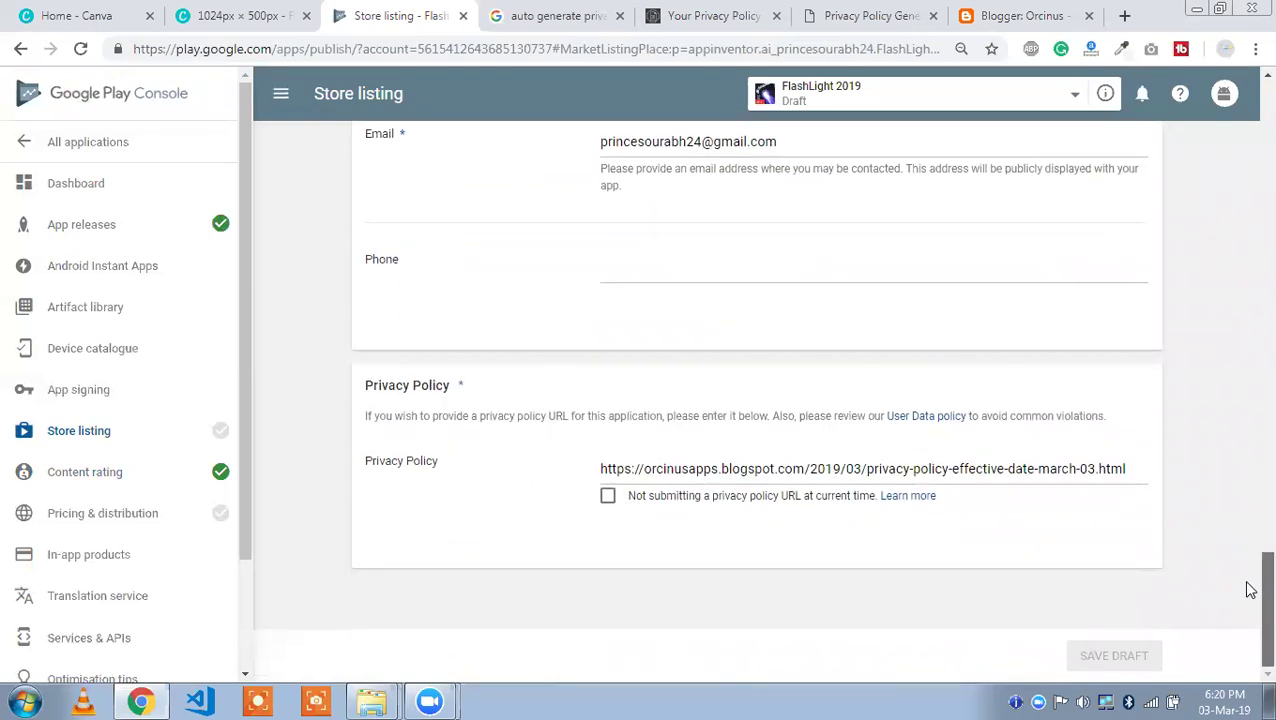
pyautogui.moveTo(1250, 663); pyautogui.dragTo(1250, 445)
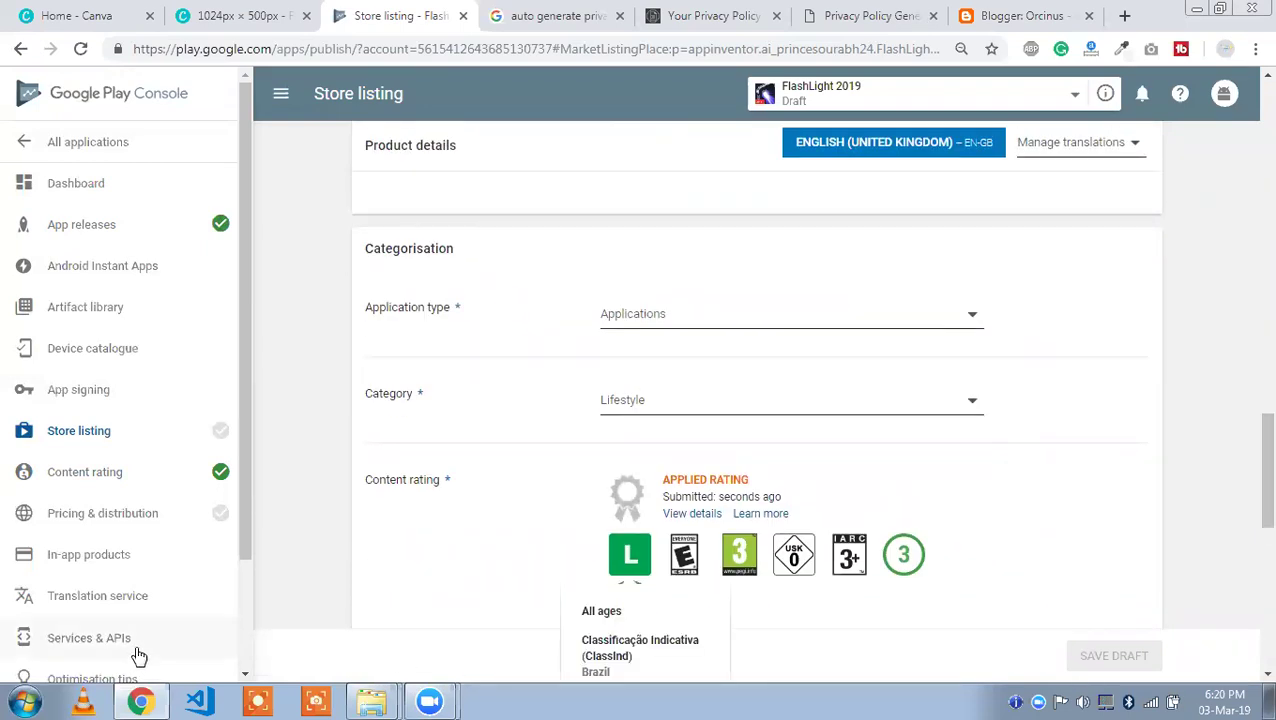
pyautogui.click(153, 527)
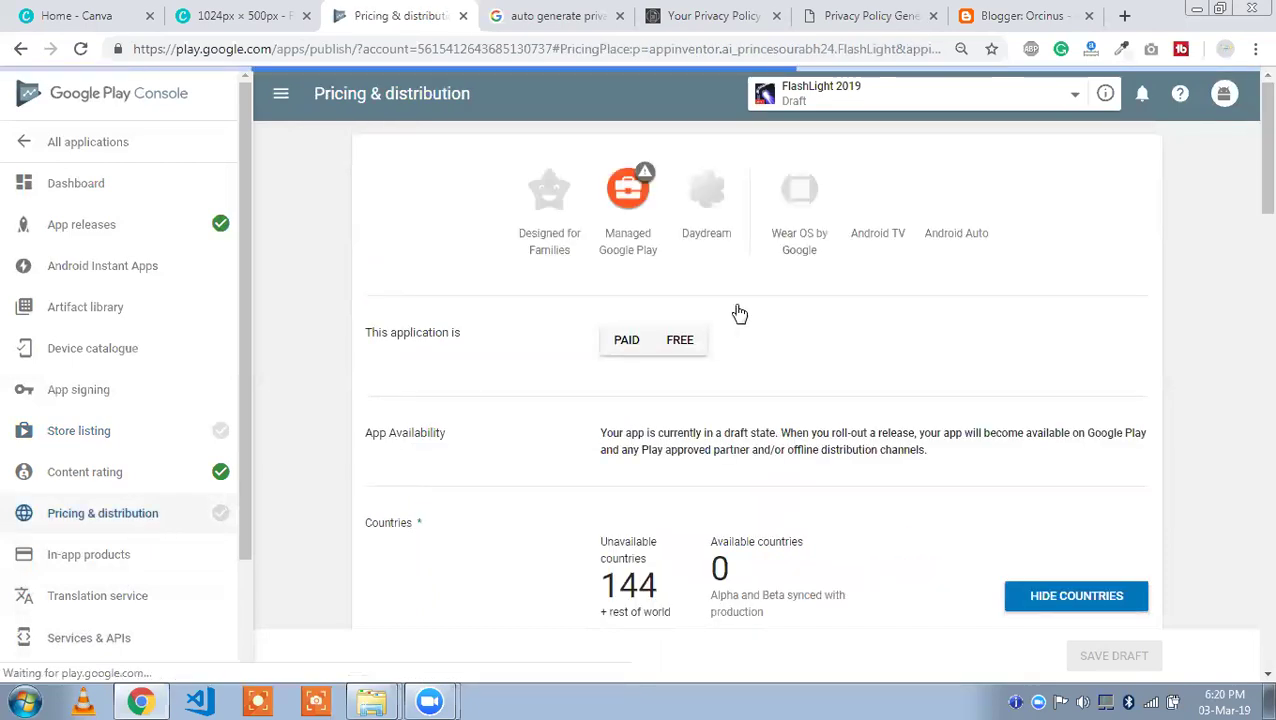
# - Make the app free and available in every country
pyautogui.click(675, 341)
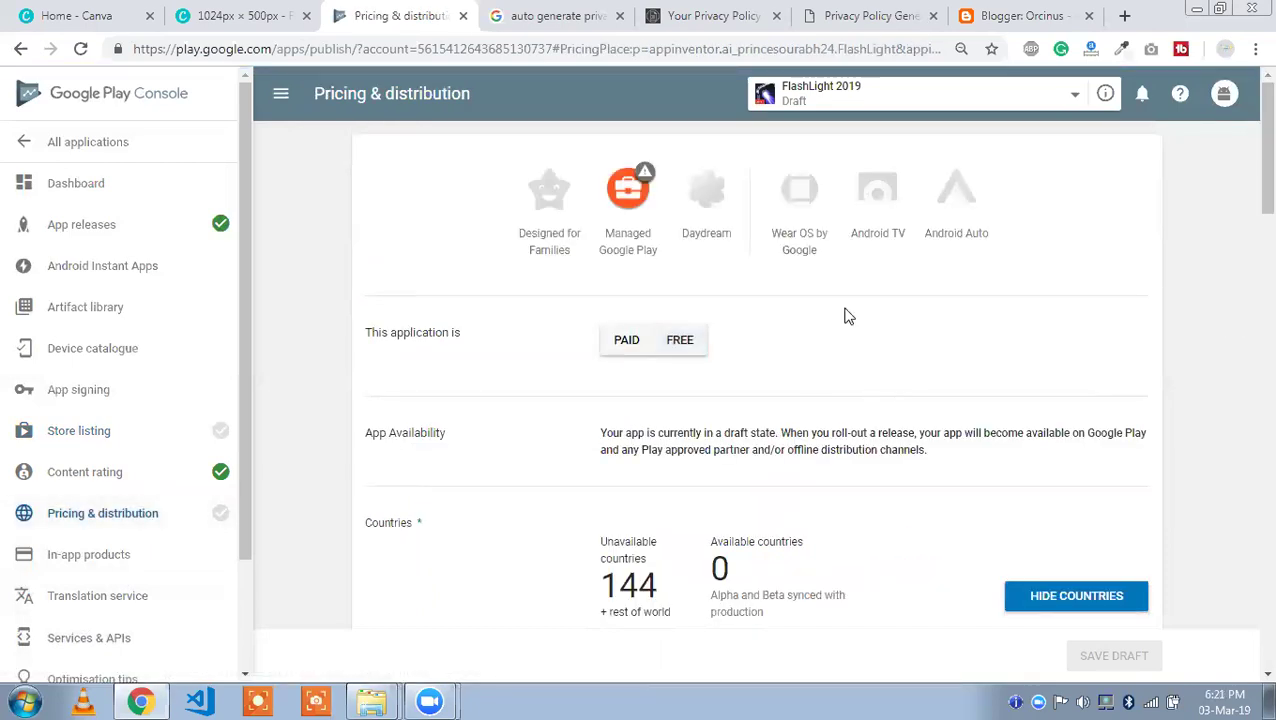
pyautogui.click(683, 342)
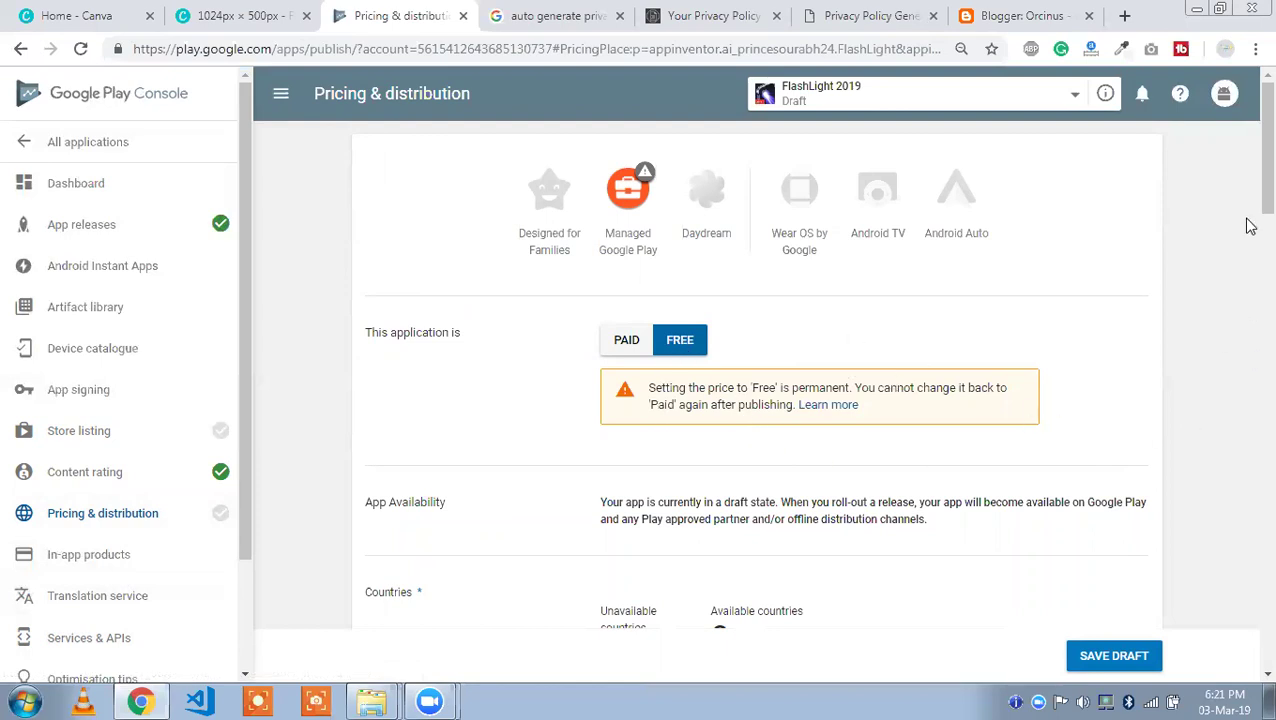
pyautogui.scroll(-4, 1247, 226)
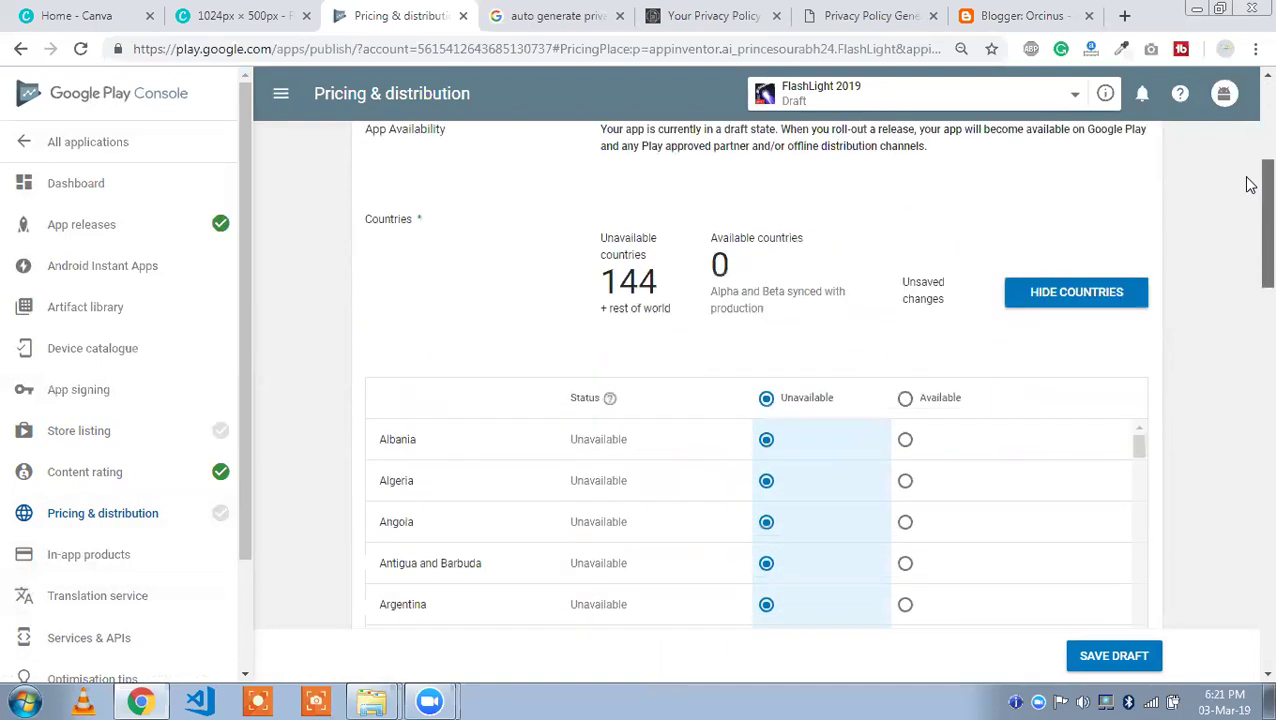
pyautogui.scroll(-1, 1245, 182)
pyautogui.click(1070, 273)
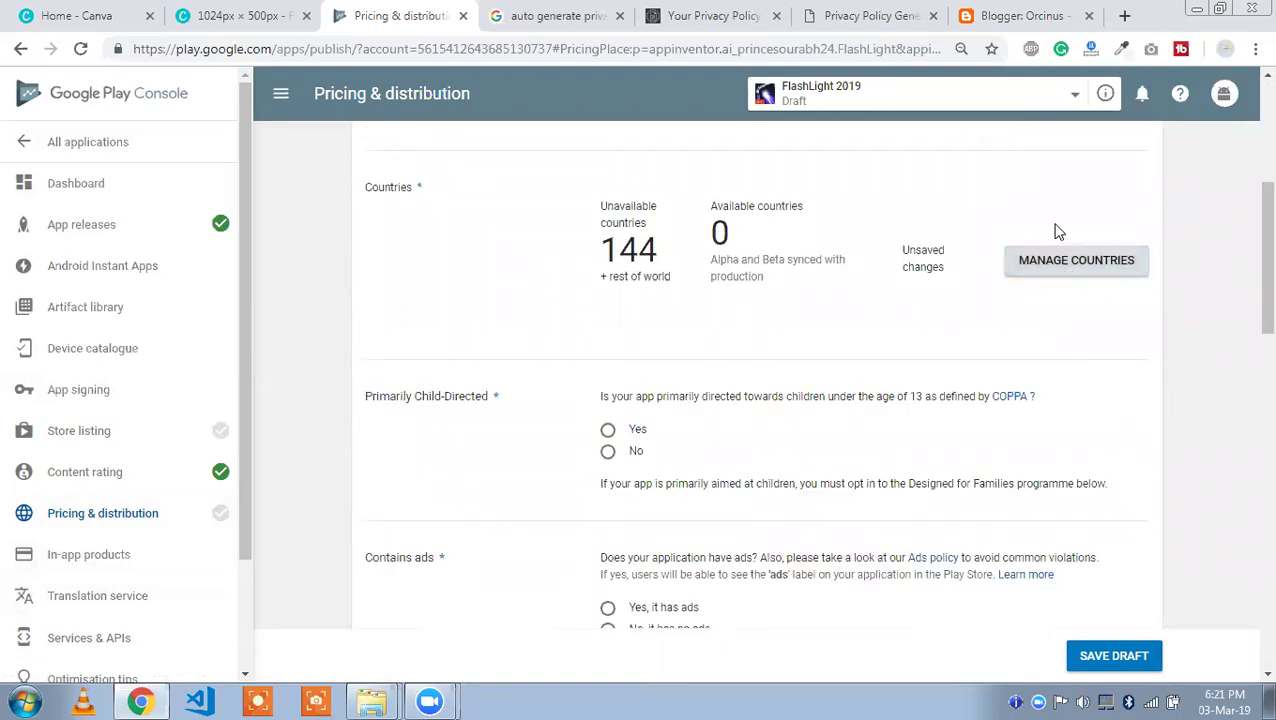
pyautogui.click(1068, 258)
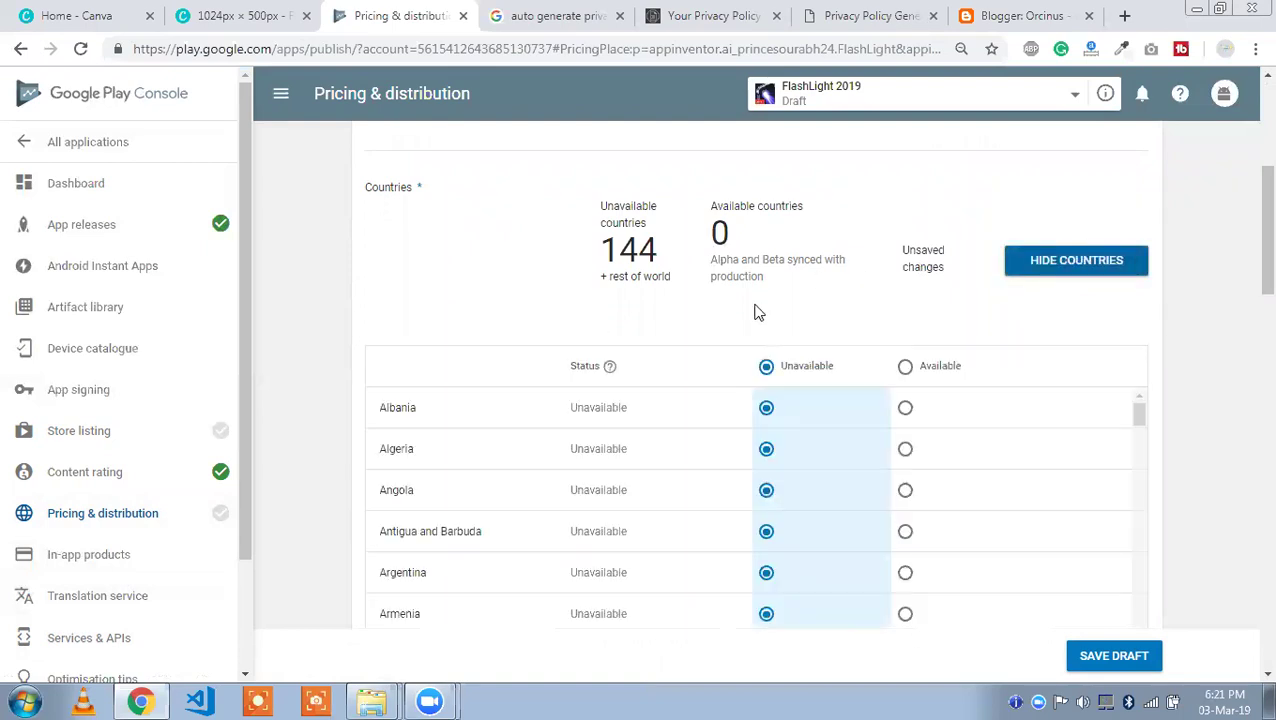
pyautogui.click(904, 367)
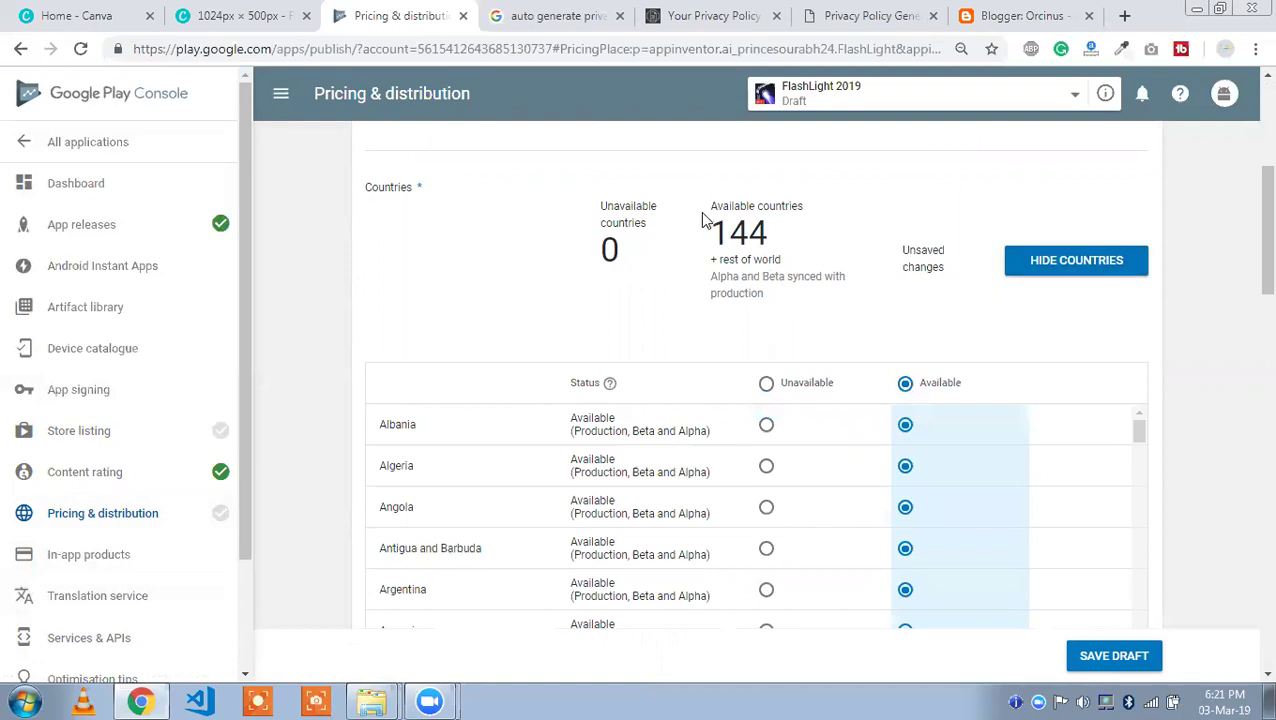
# - Declare the app not aimed at children and containing no ads
pyautogui.moveTo(1249, 270); pyautogui.dragTo(1249, 411)
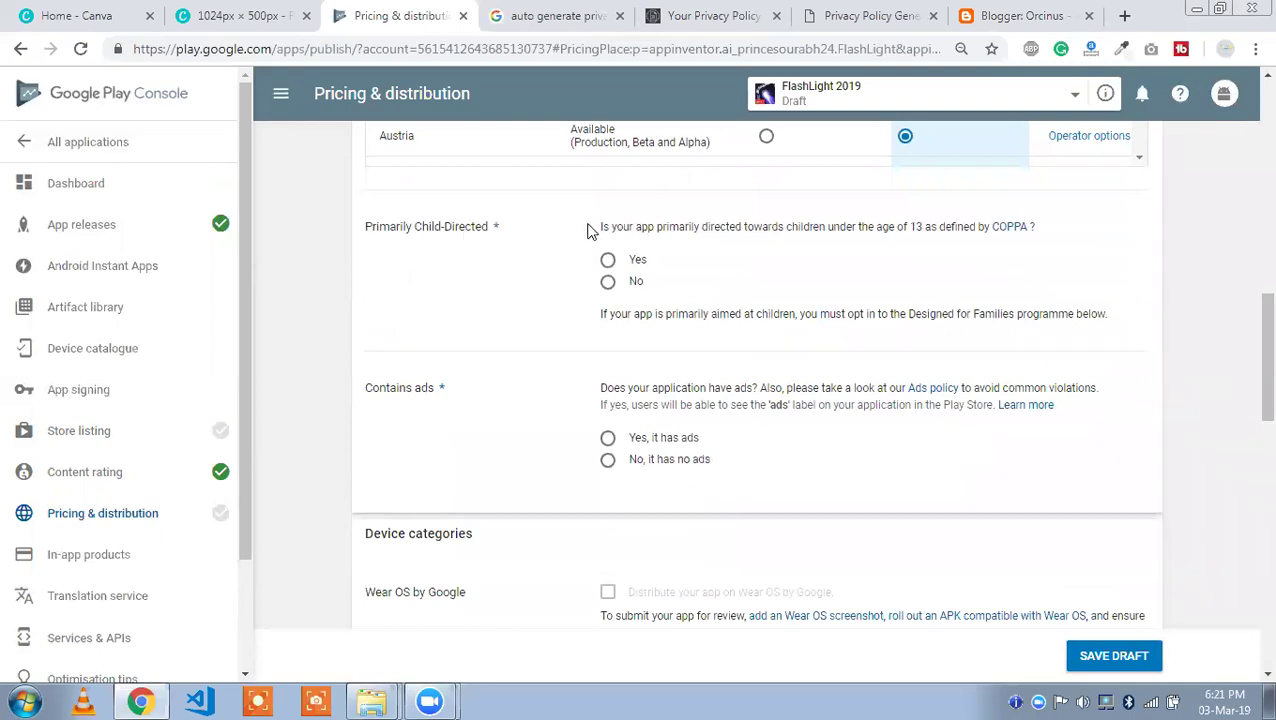
pyautogui.click(608, 283)
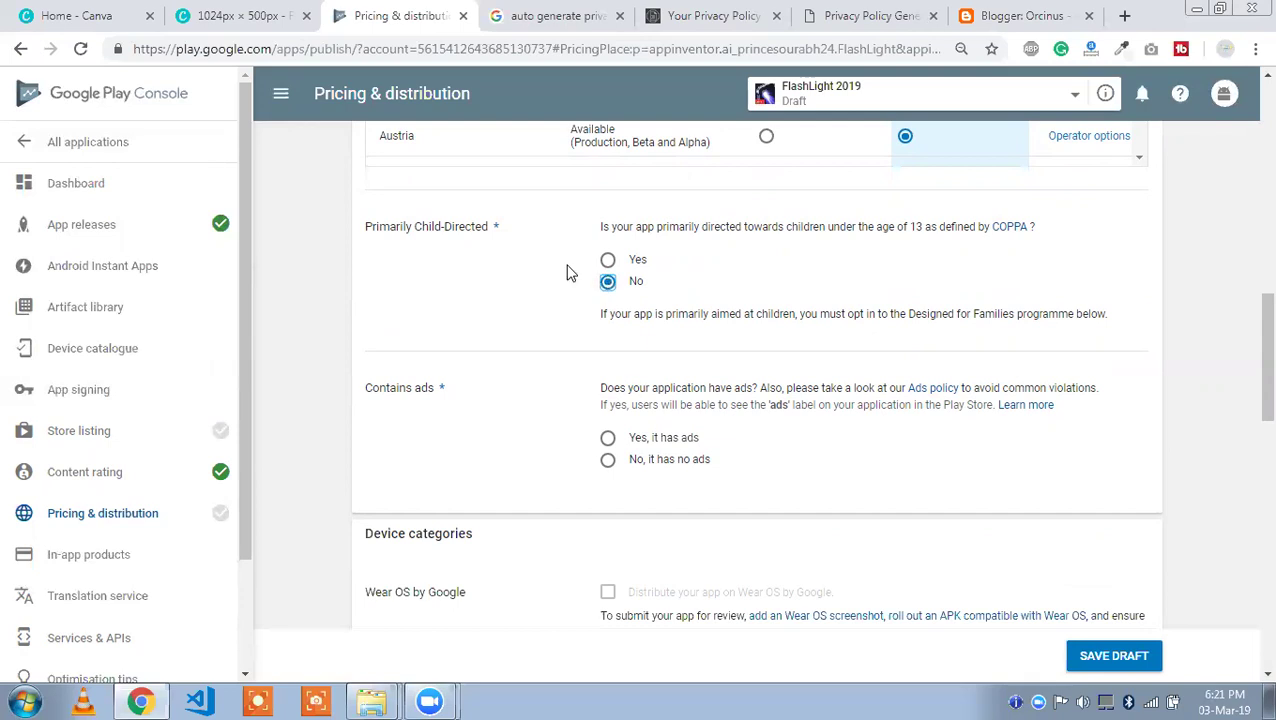
pyautogui.click(608, 461)
pyautogui.scroll(-2, 1245, 360)
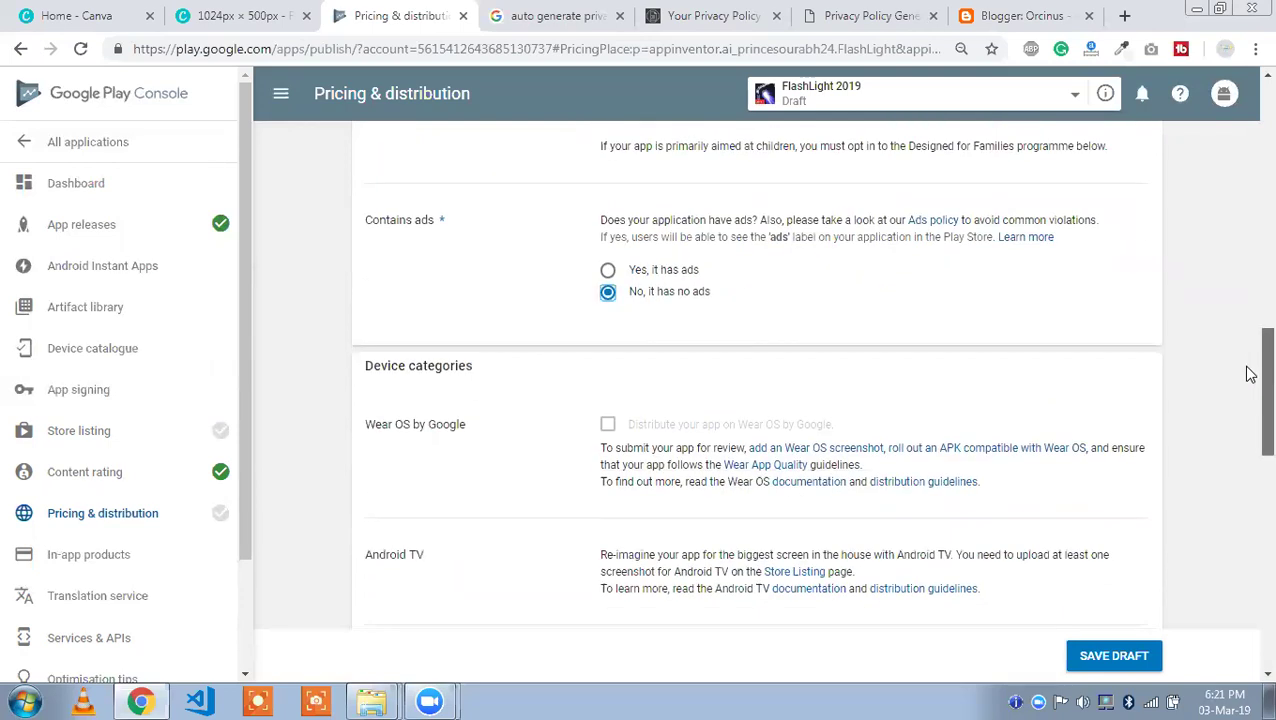
pyautogui.scroll(1, 1248, 370)
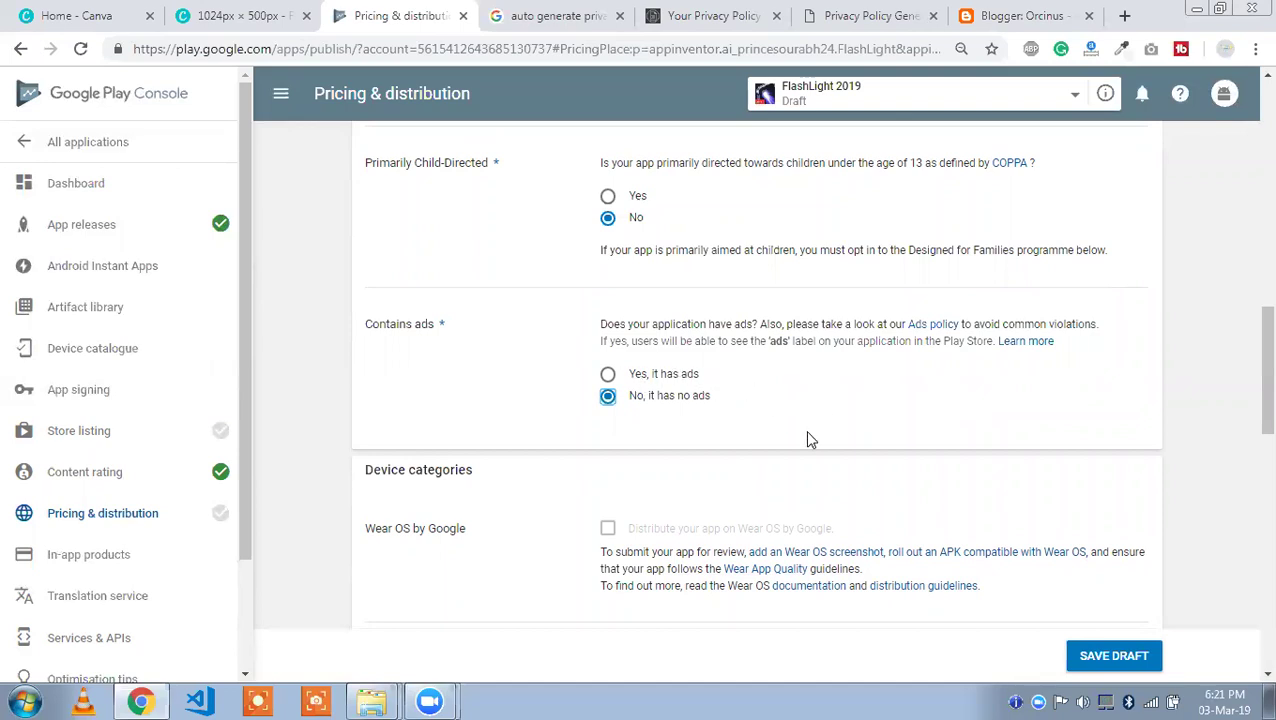
pyautogui.moveTo(1250, 362); pyautogui.dragTo(1253, 574)
# - Accept the content guidelines and US export laws declarations and save the draft
pyautogui.click(607, 432)
pyautogui.click(607, 566)
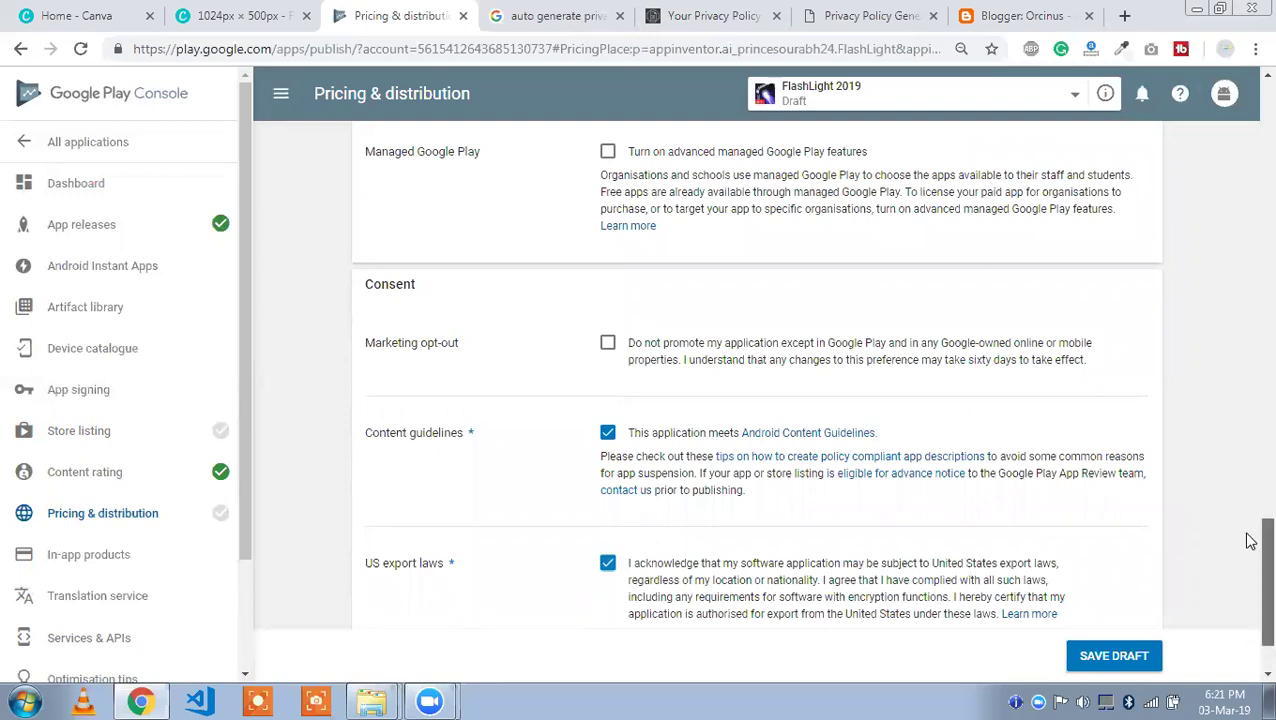
pyautogui.moveTo(1247, 542); pyautogui.dragTo(1247, 566)
pyautogui.click(1120, 657)
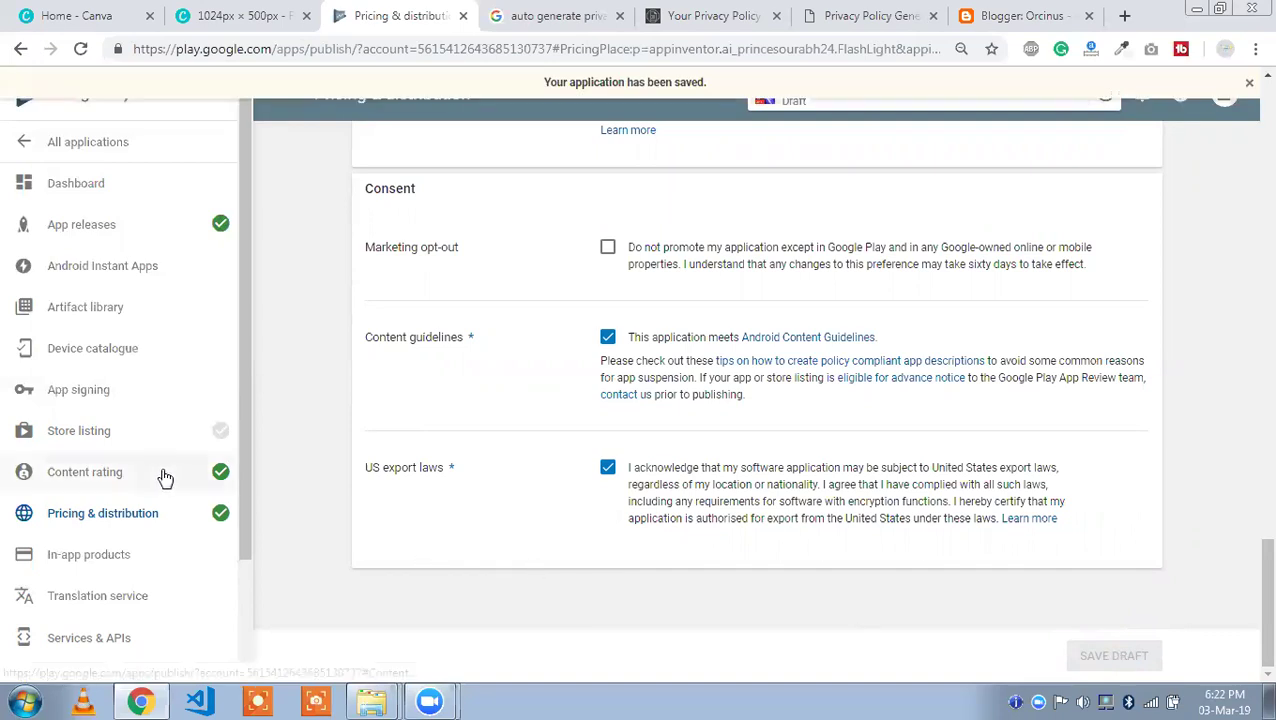
# - Check the store listing's pending task: a second non-Android TV screenshot is still needed
pyautogui.click(107, 430)
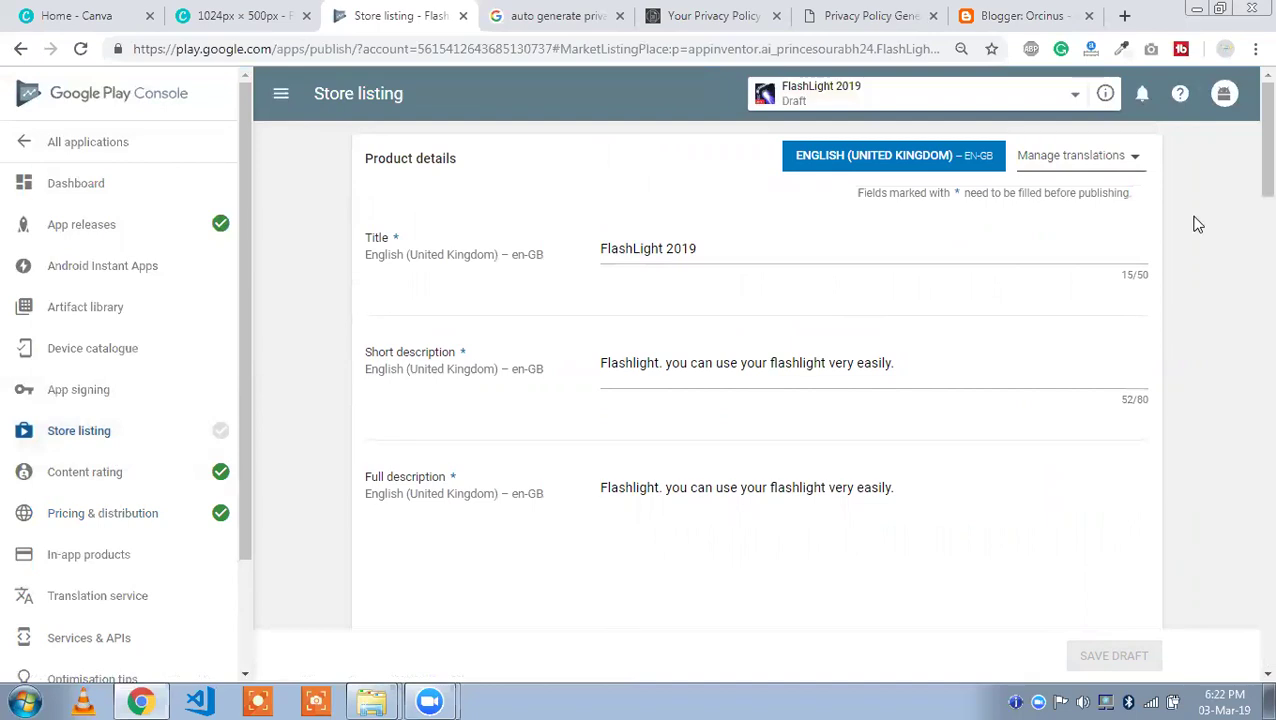
pyautogui.scroll(-3, 1248, 165)
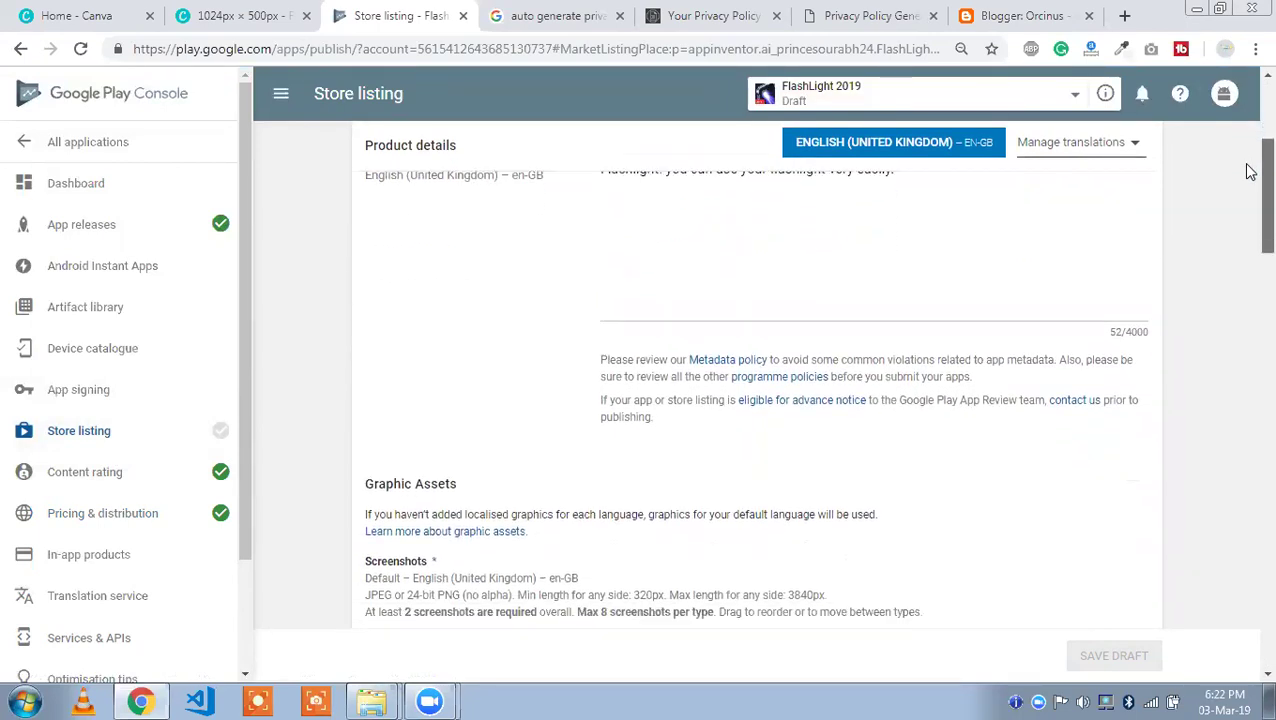
pyautogui.scroll(-5, 1248, 187)
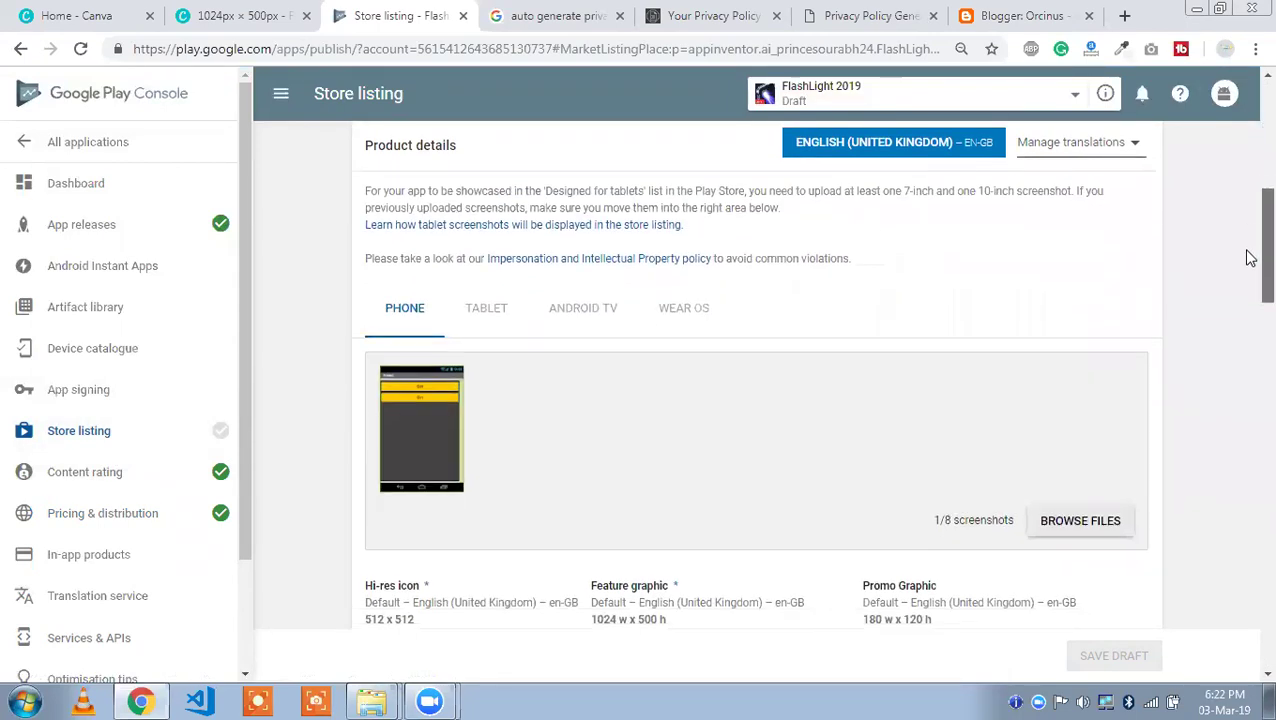
pyautogui.scroll(-6, 1248, 290)
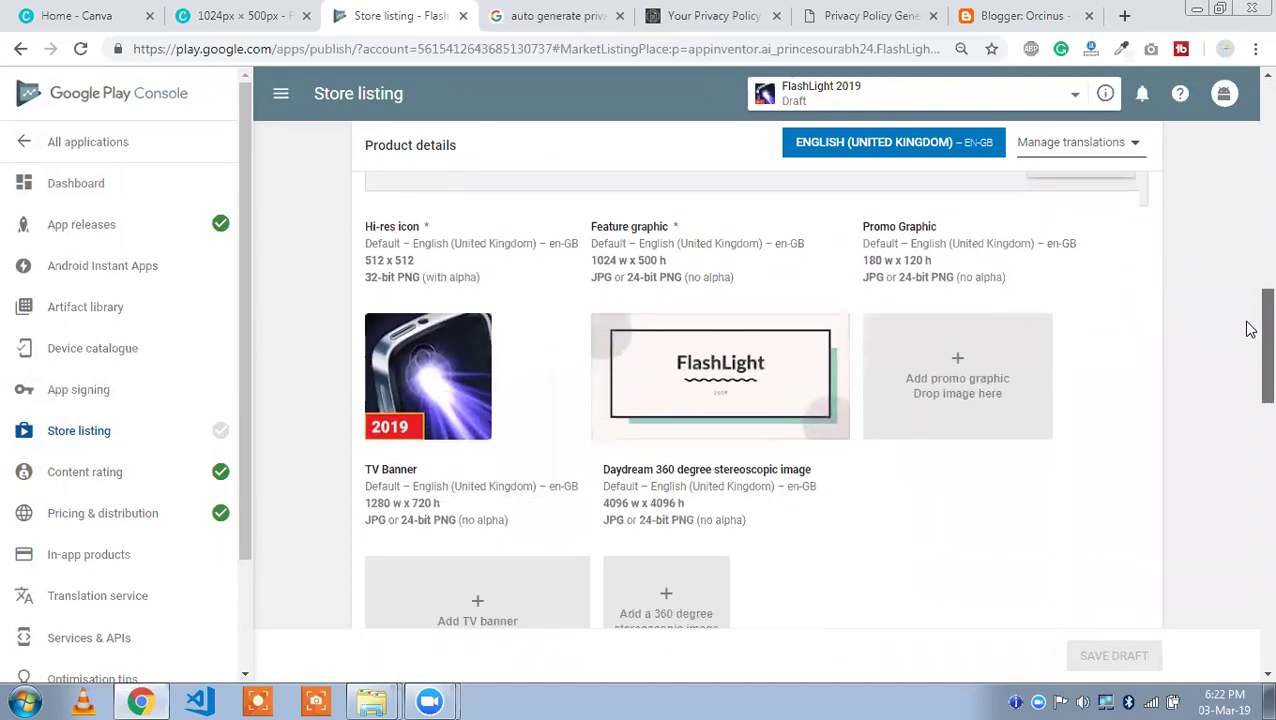
pyautogui.moveTo(1248, 417); pyautogui.dragTo(1250, 612)
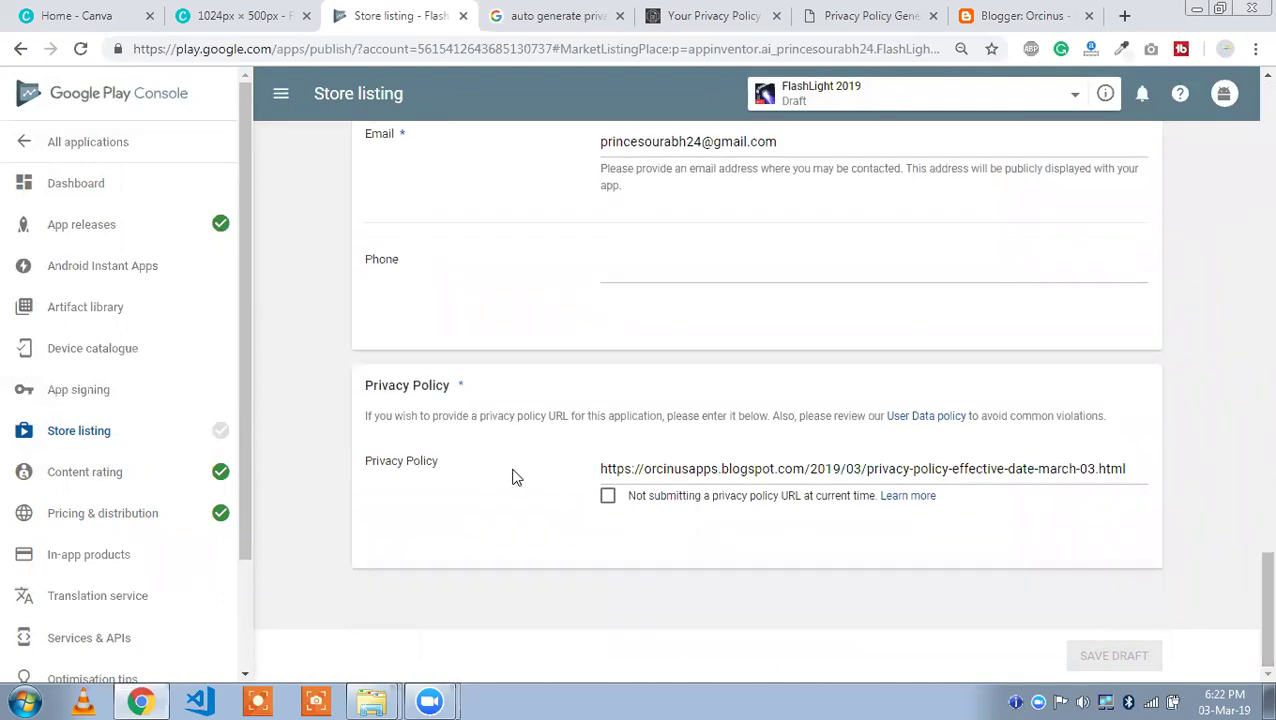
pyautogui.moveTo(225, 441)
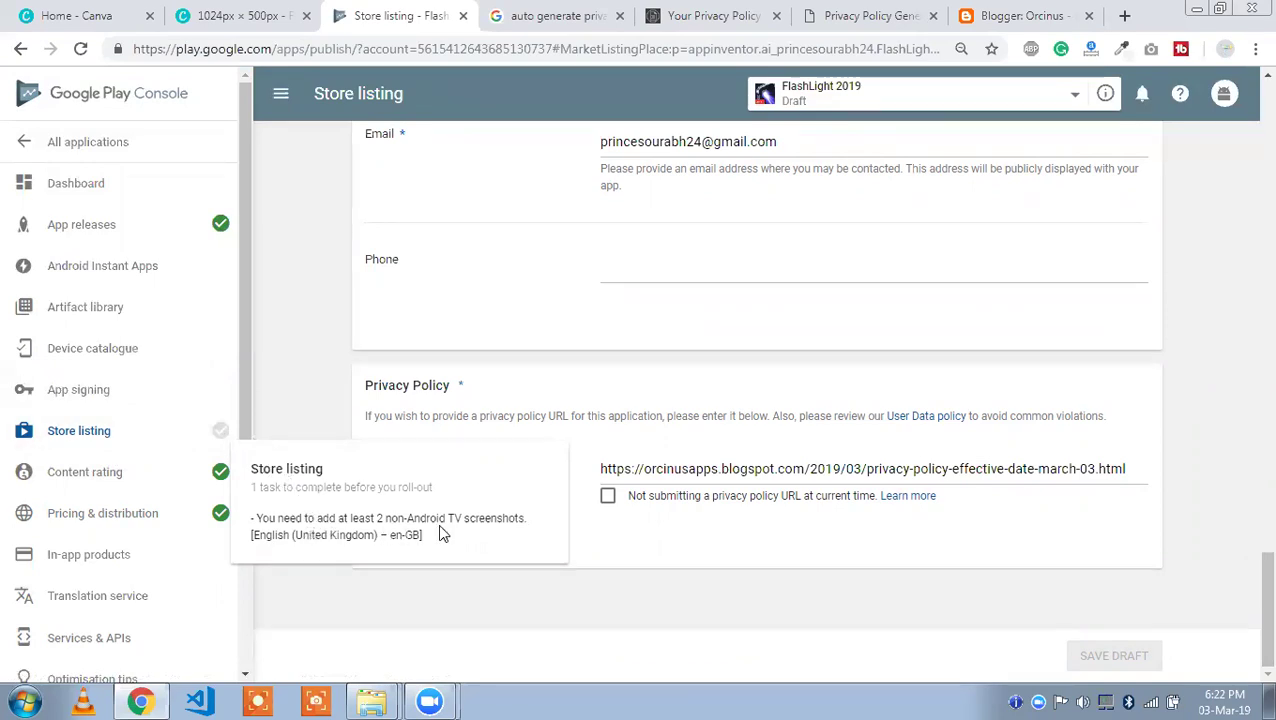
pyautogui.moveTo(1264, 566); pyautogui.dragTo(1250, 298)
# - Try uploading the cfl image as a screenshot, then remove the failed upload
pyautogui.click(1076, 441)
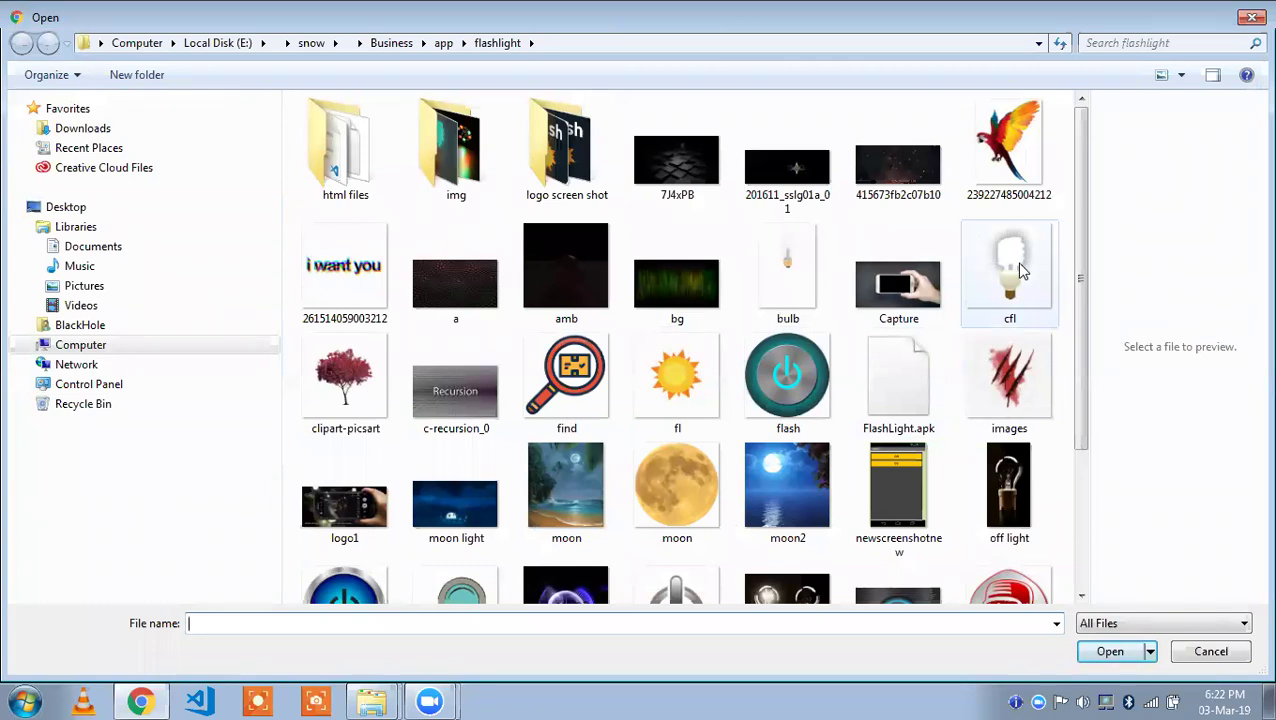
pyautogui.click(1018, 268)
pyautogui.doubleClick(1012, 268)
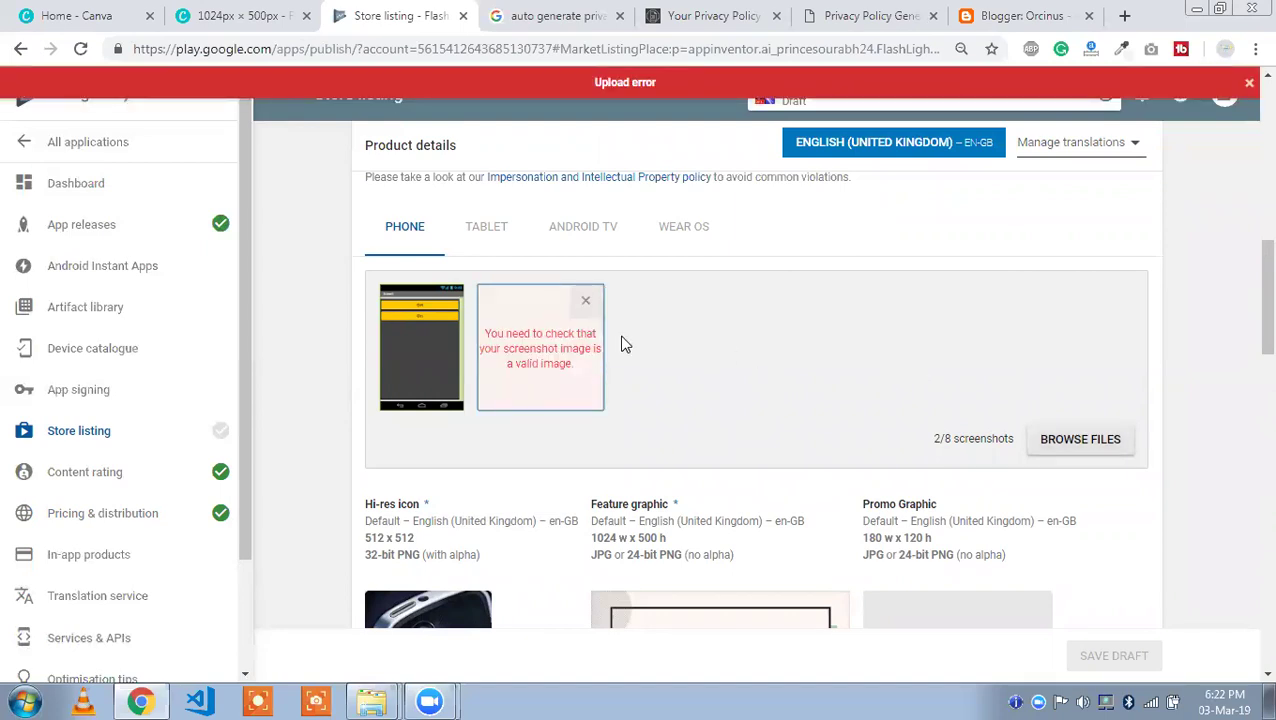
pyautogui.click(585, 303)
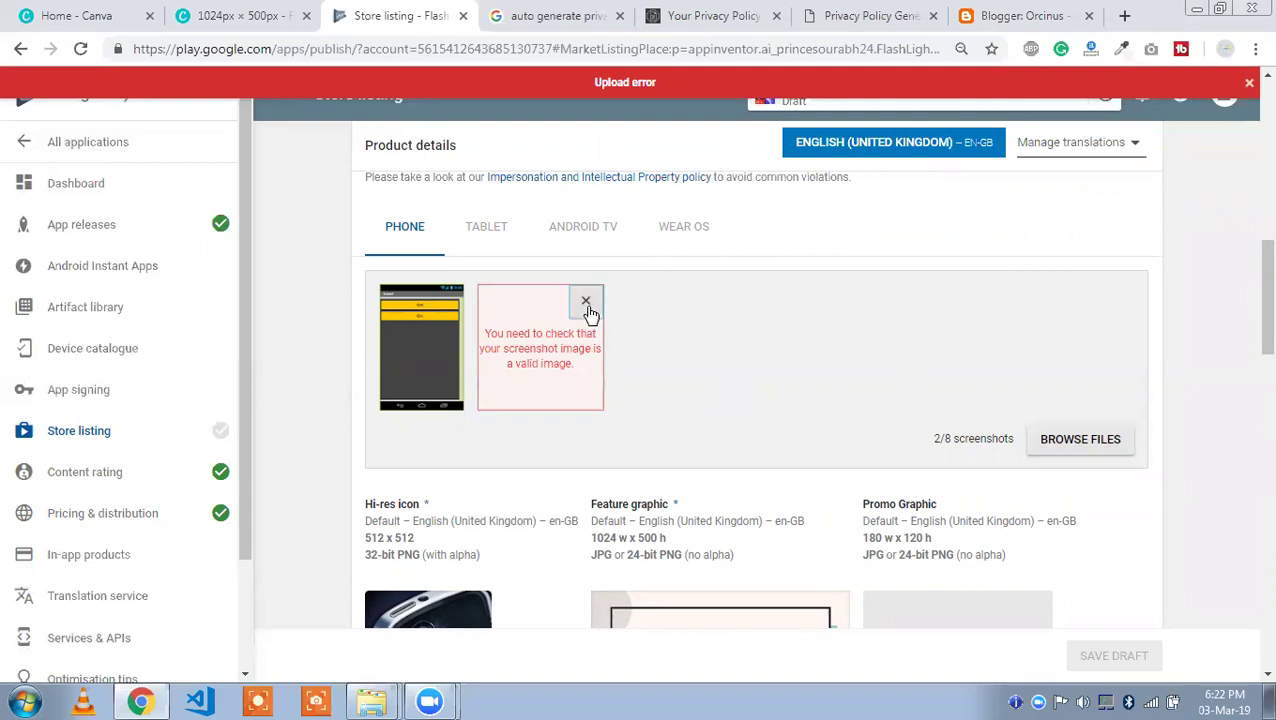
pyautogui.scroll(2, 1247, 342)
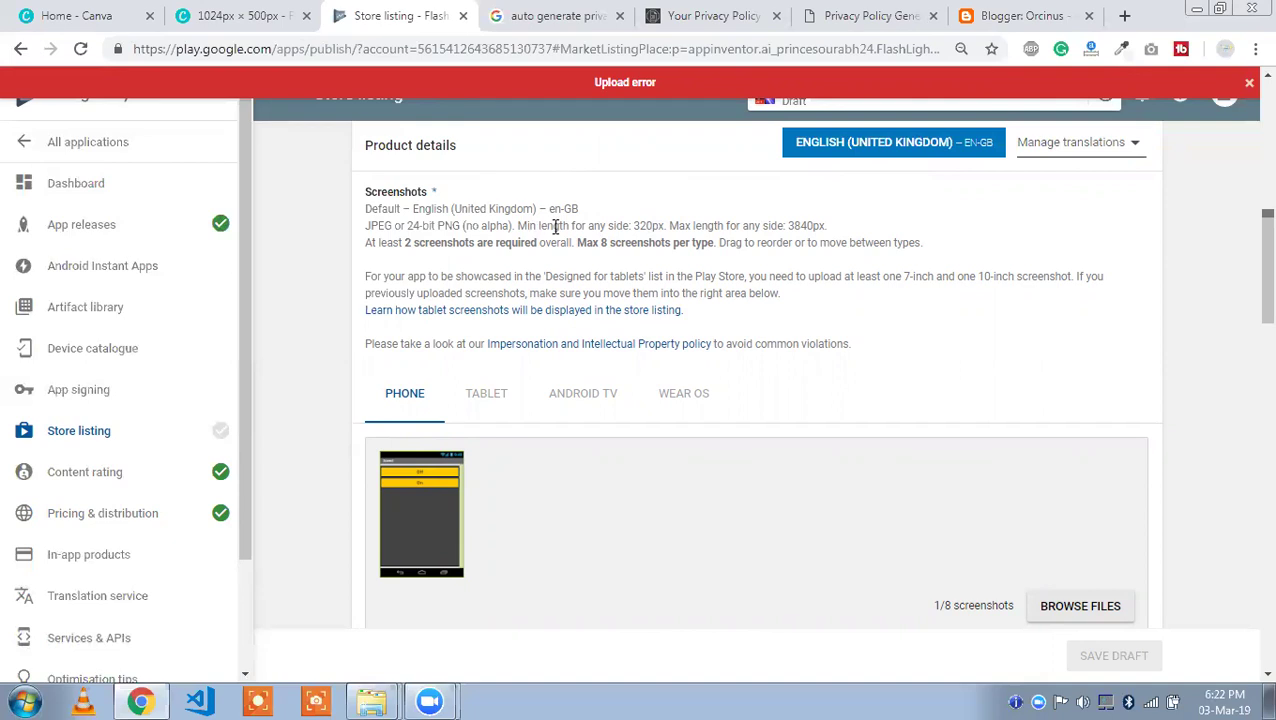
pyautogui.click(1076, 607)
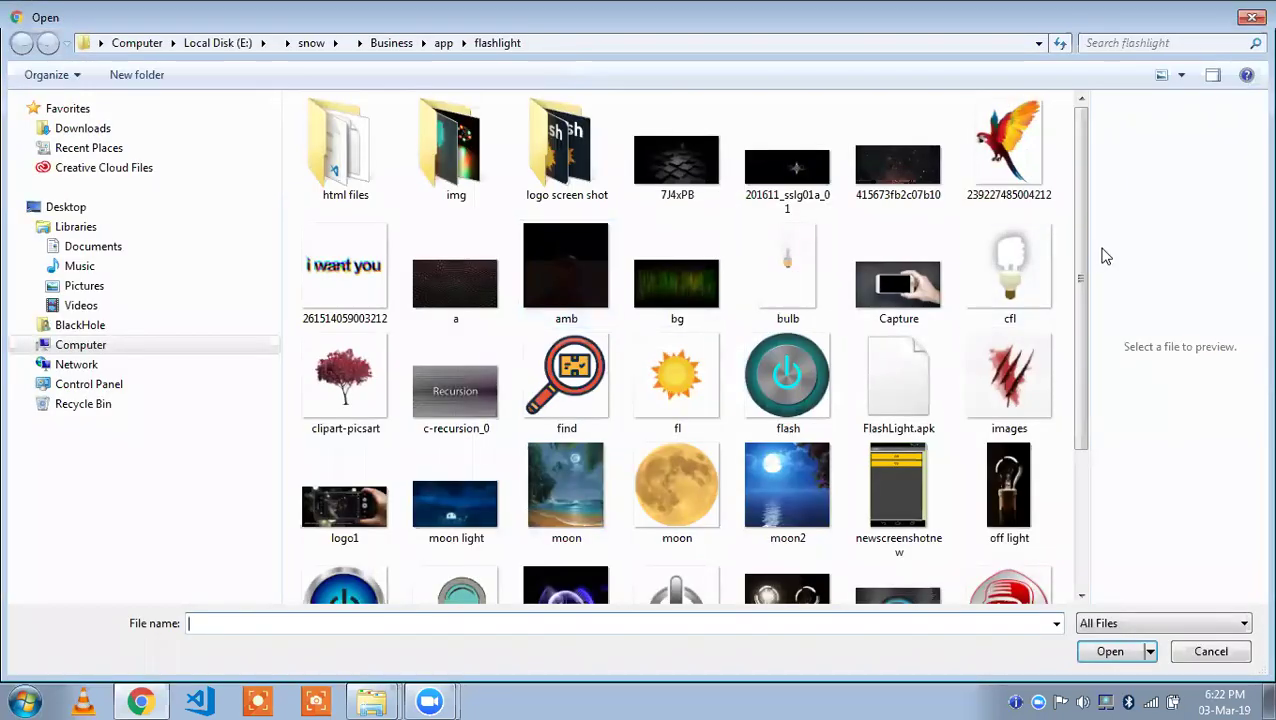
pyautogui.moveTo(1080, 250); pyautogui.dragTo(1066, 200)
pyautogui.click(583, 172)
pyautogui.doubleClick(582, 170)
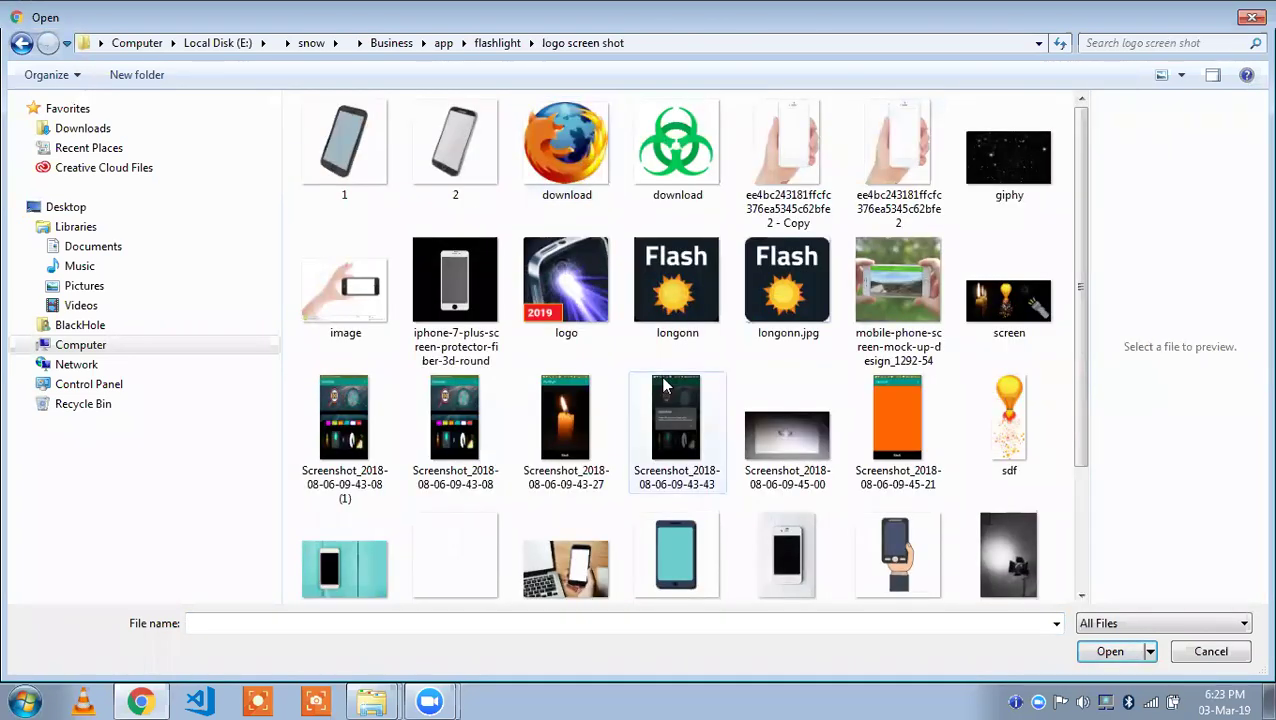
pyautogui.click(558, 430)
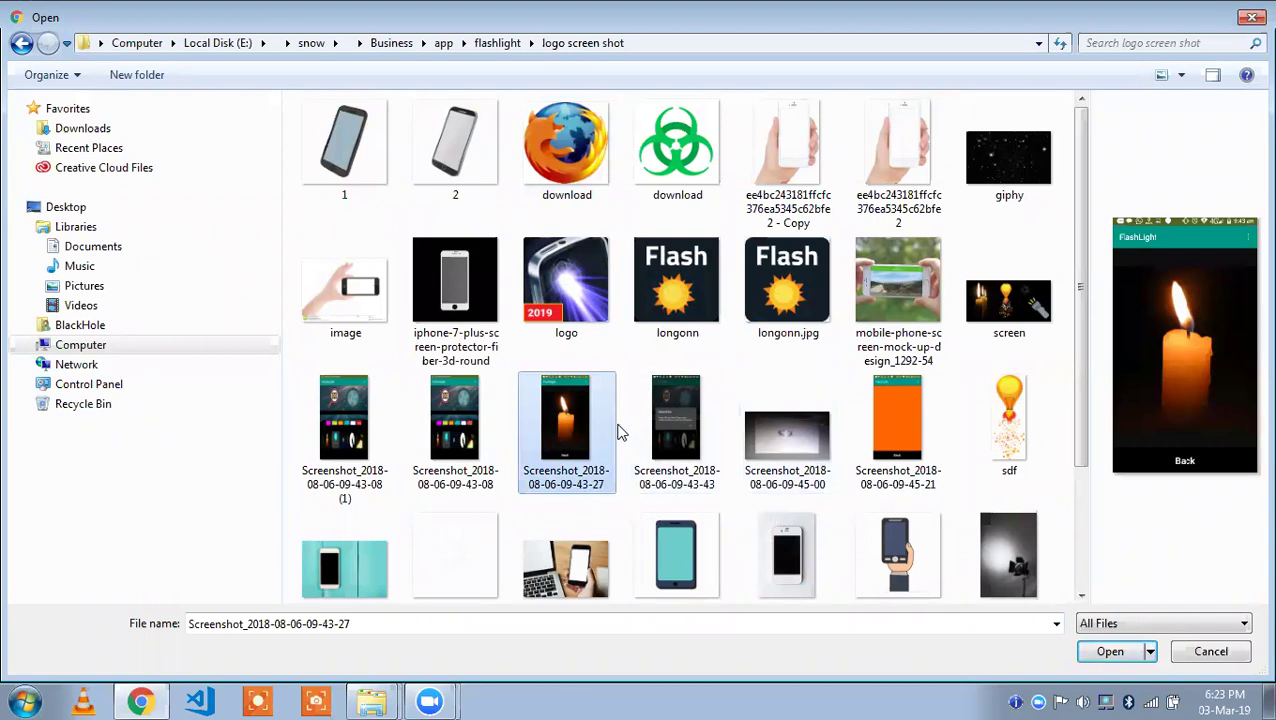
pyautogui.click(1112, 653)
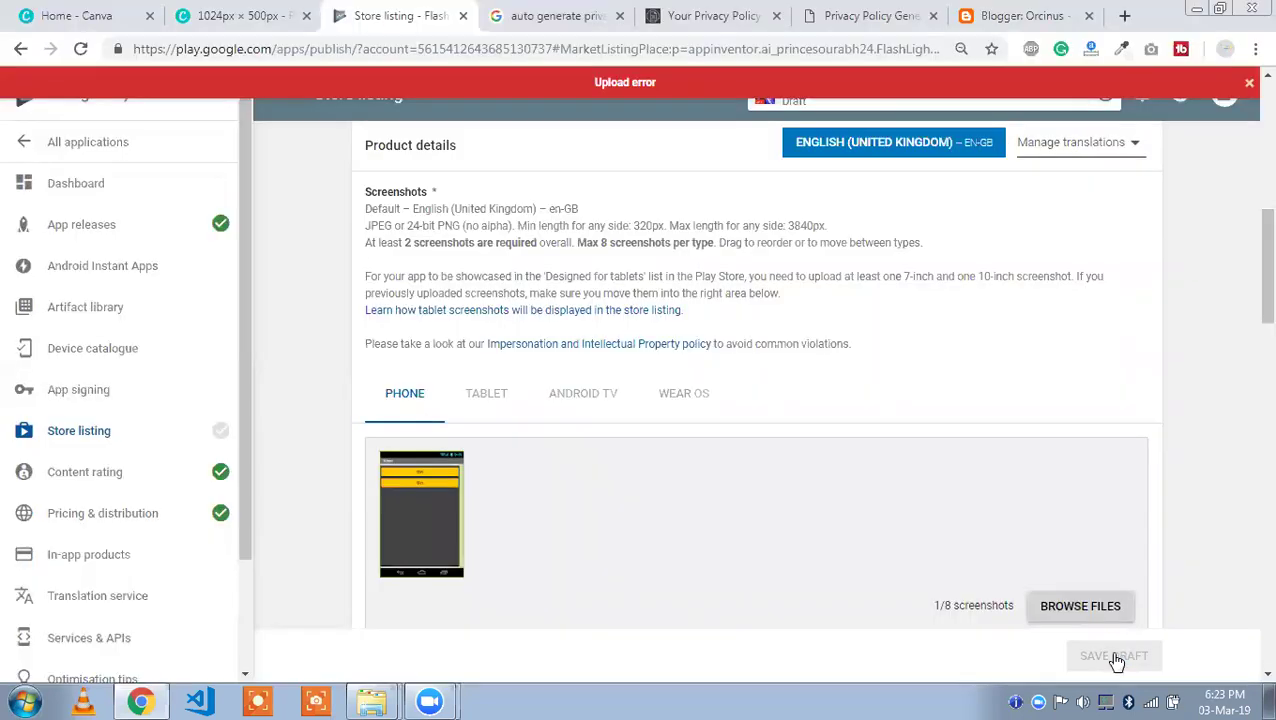
# - Save the store listing draft and go to App releases
pyautogui.scroll(-1, 1249, 310)
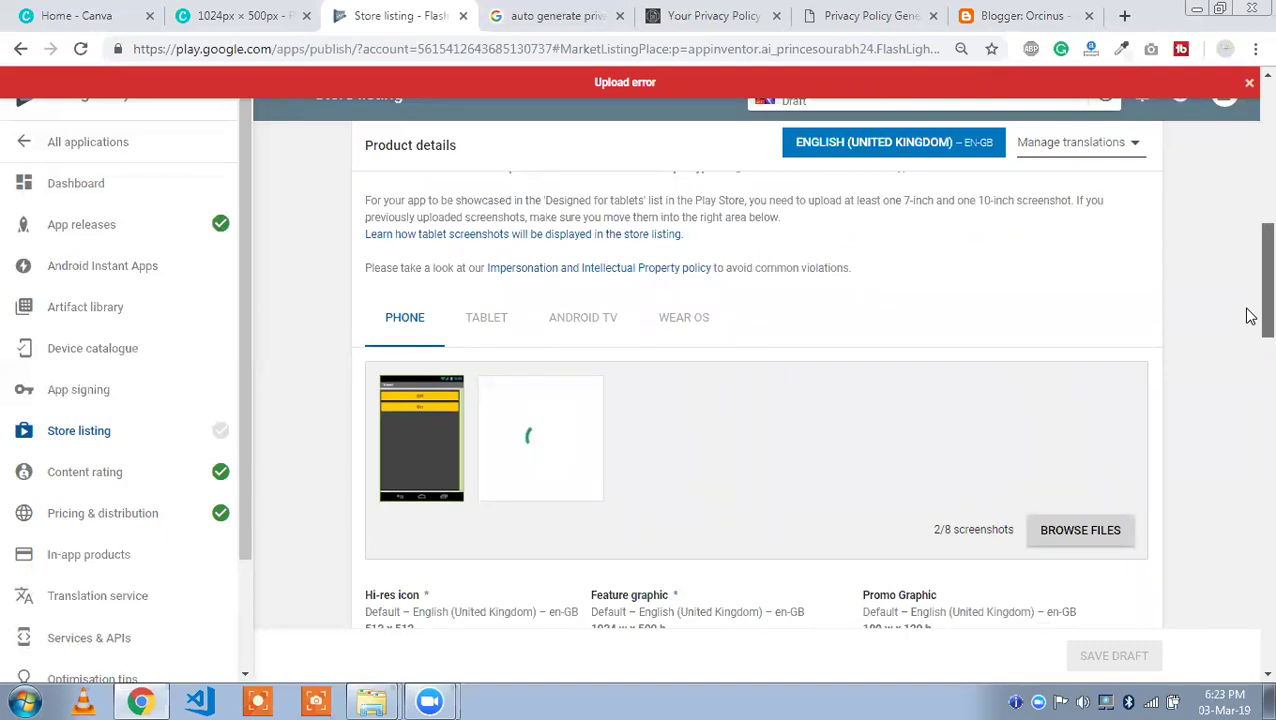
pyautogui.scroll(-2, 1250, 316)
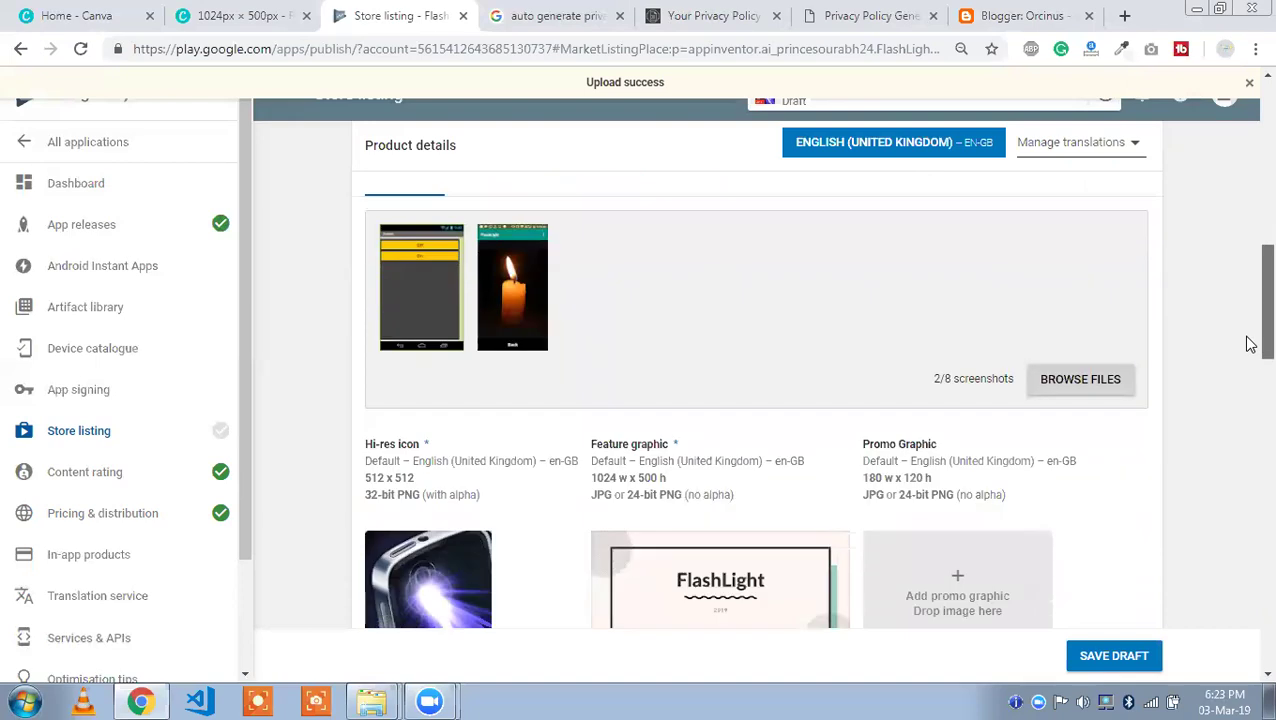
pyautogui.click(1128, 658)
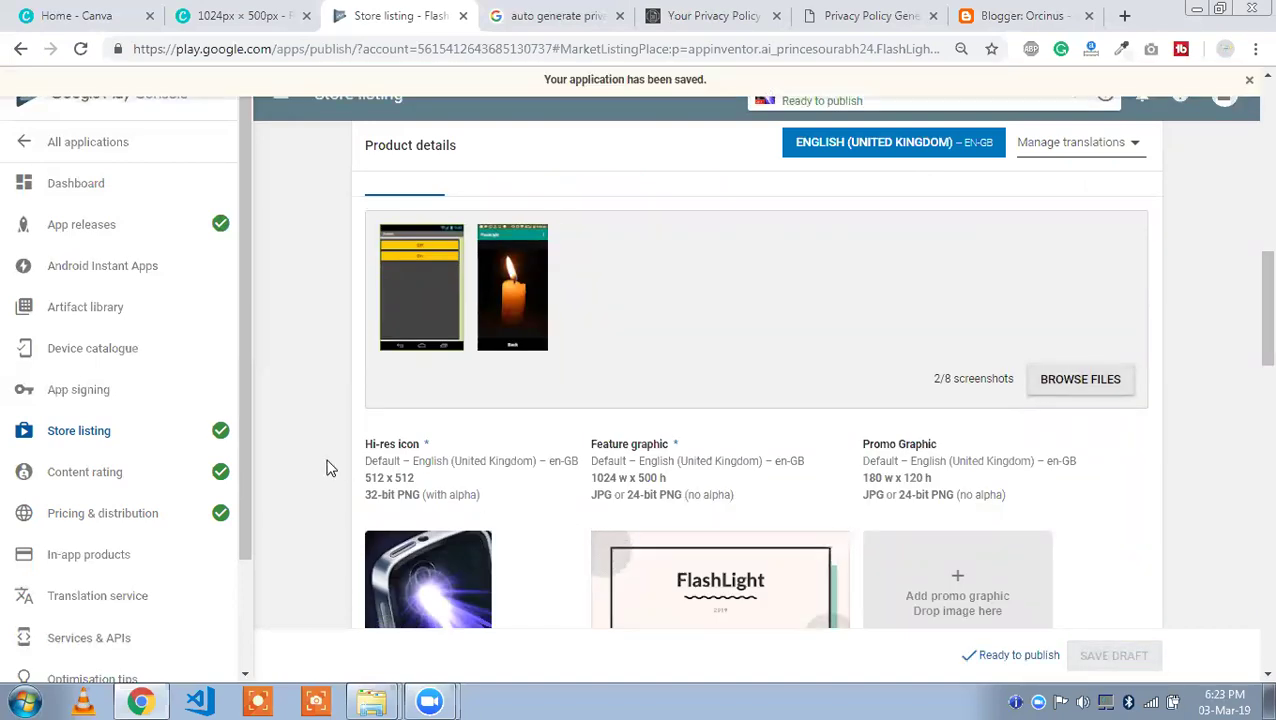
pyautogui.click(104, 236)
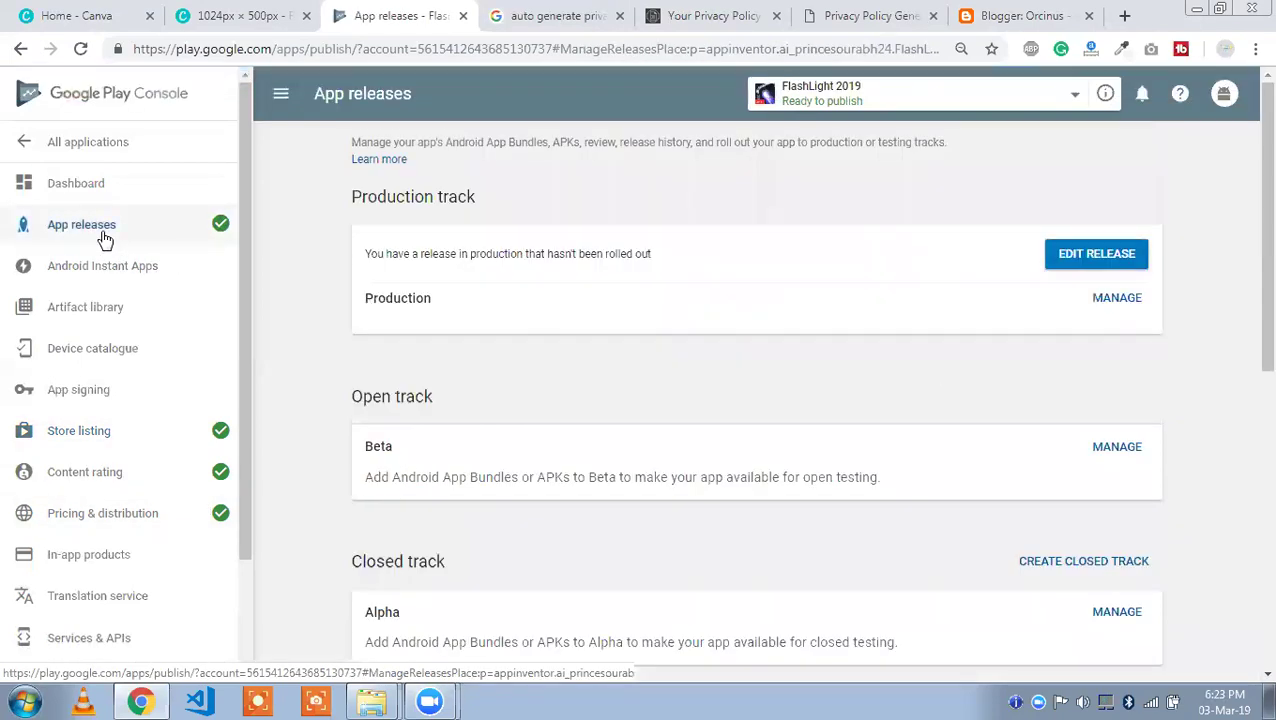
# - Review release 1.0, confirm its roll-out to production, and check the Pending publication status
pyautogui.click(1080, 266)
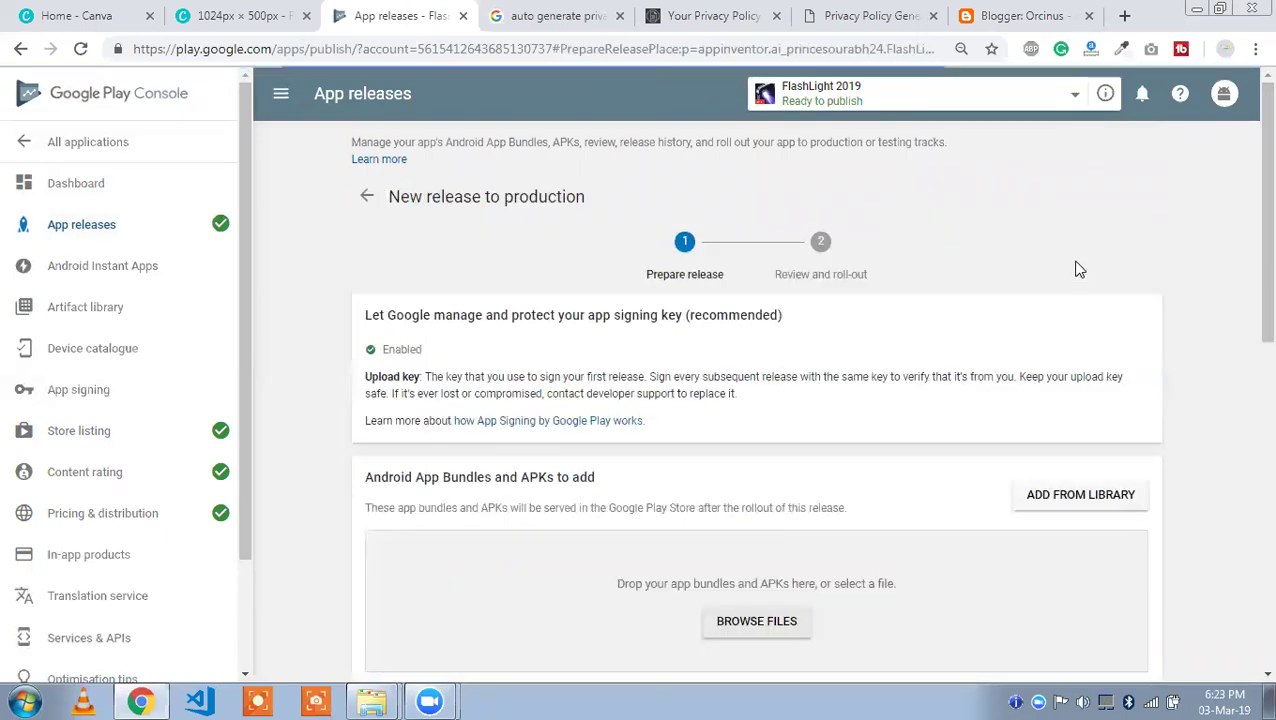
pyautogui.scroll(-4, 1247, 400)
pyautogui.scroll(-4, 1247, 582)
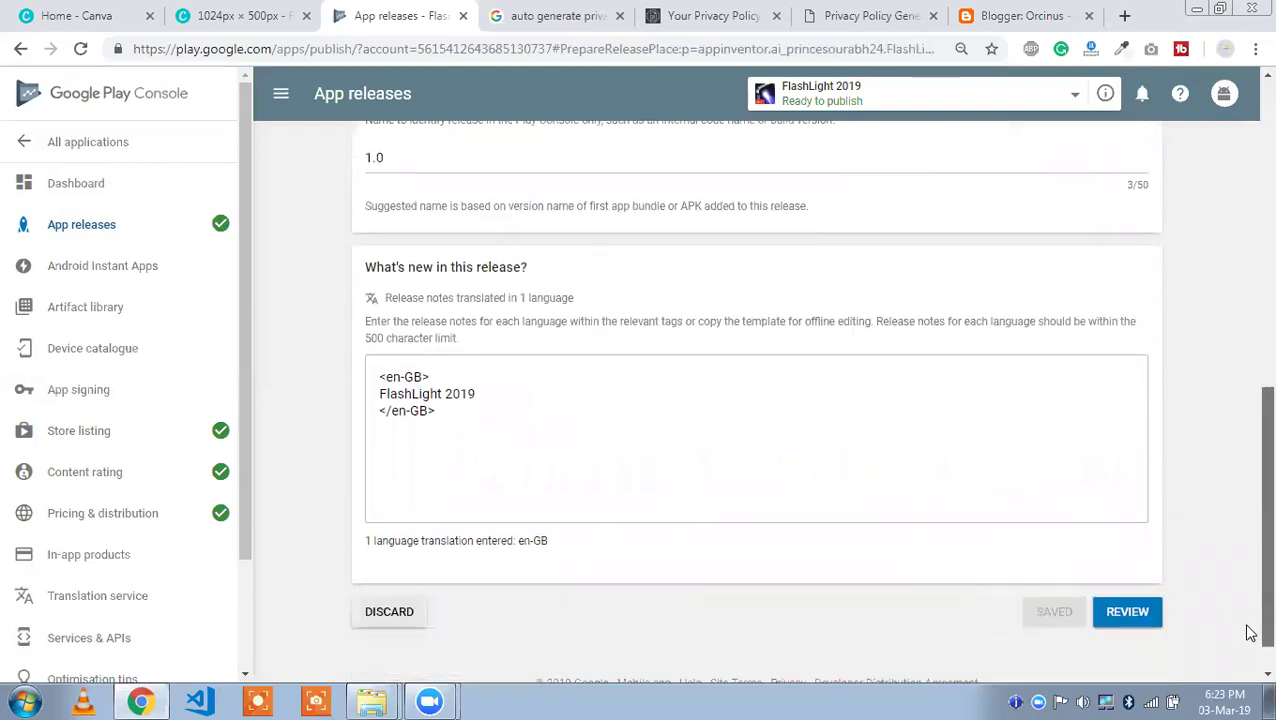
pyautogui.click(1129, 575)
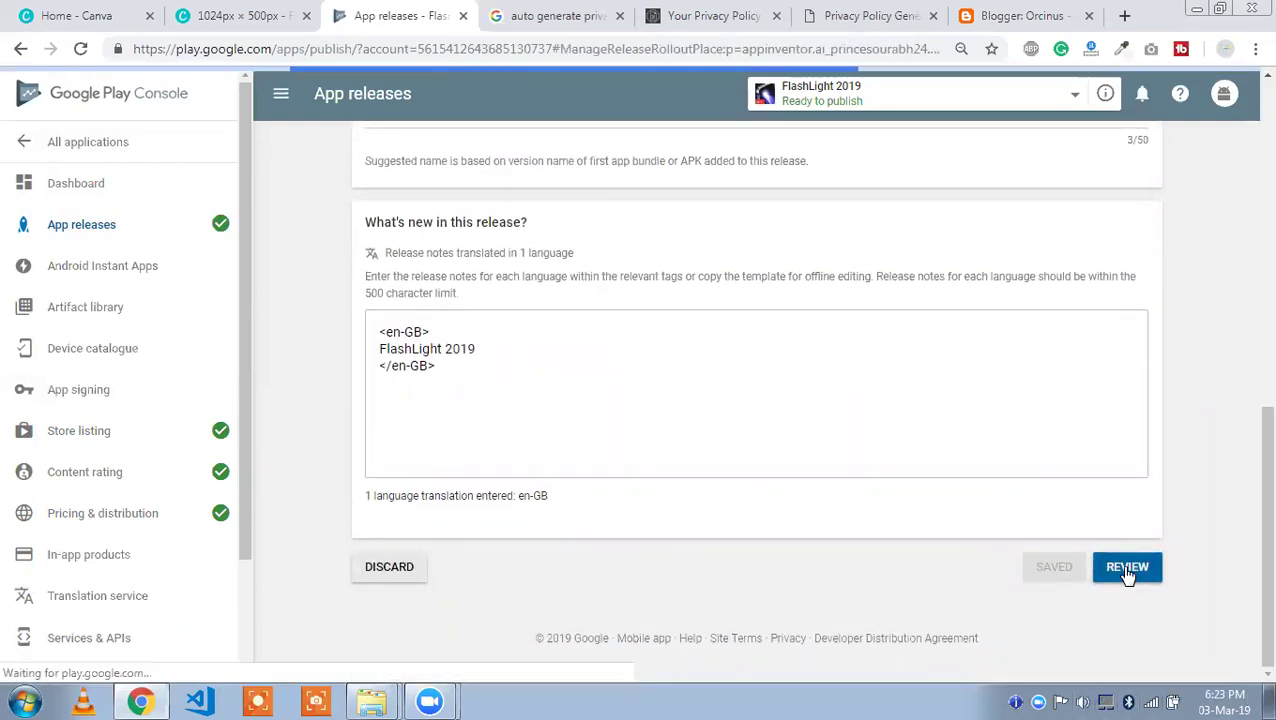
pyautogui.scroll(-2, 1246, 600)
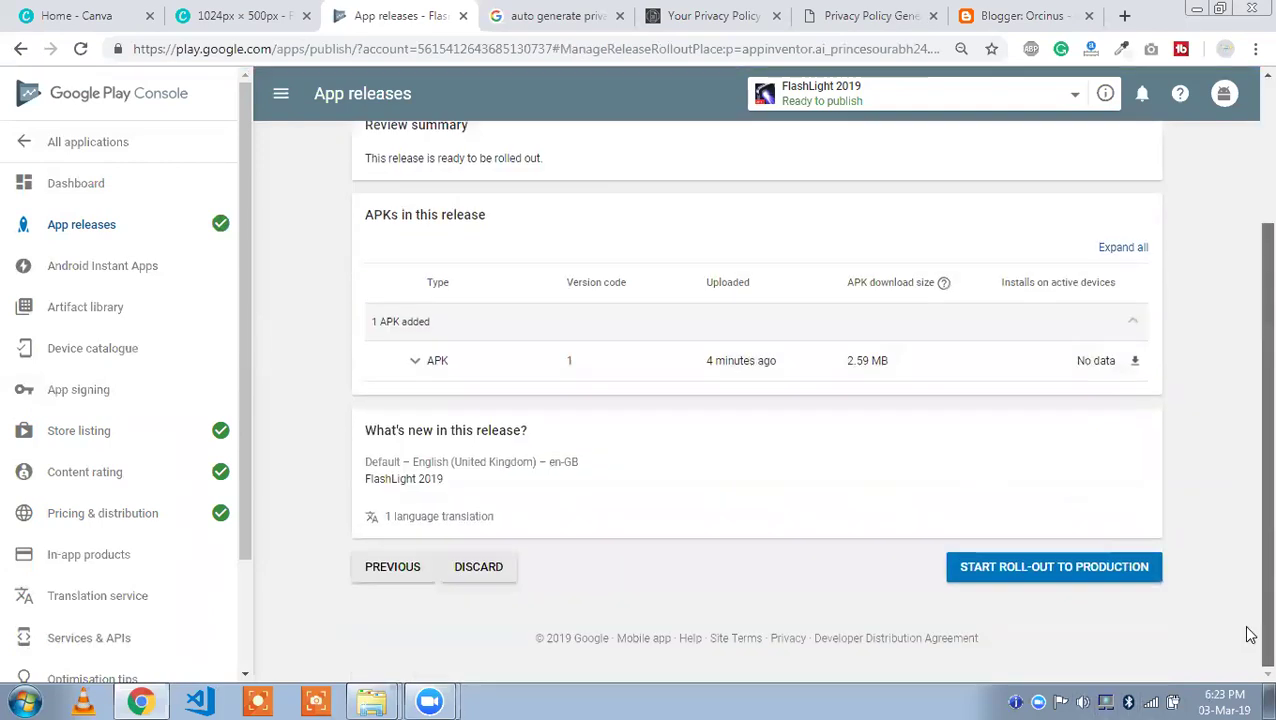
pyautogui.click(1073, 582)
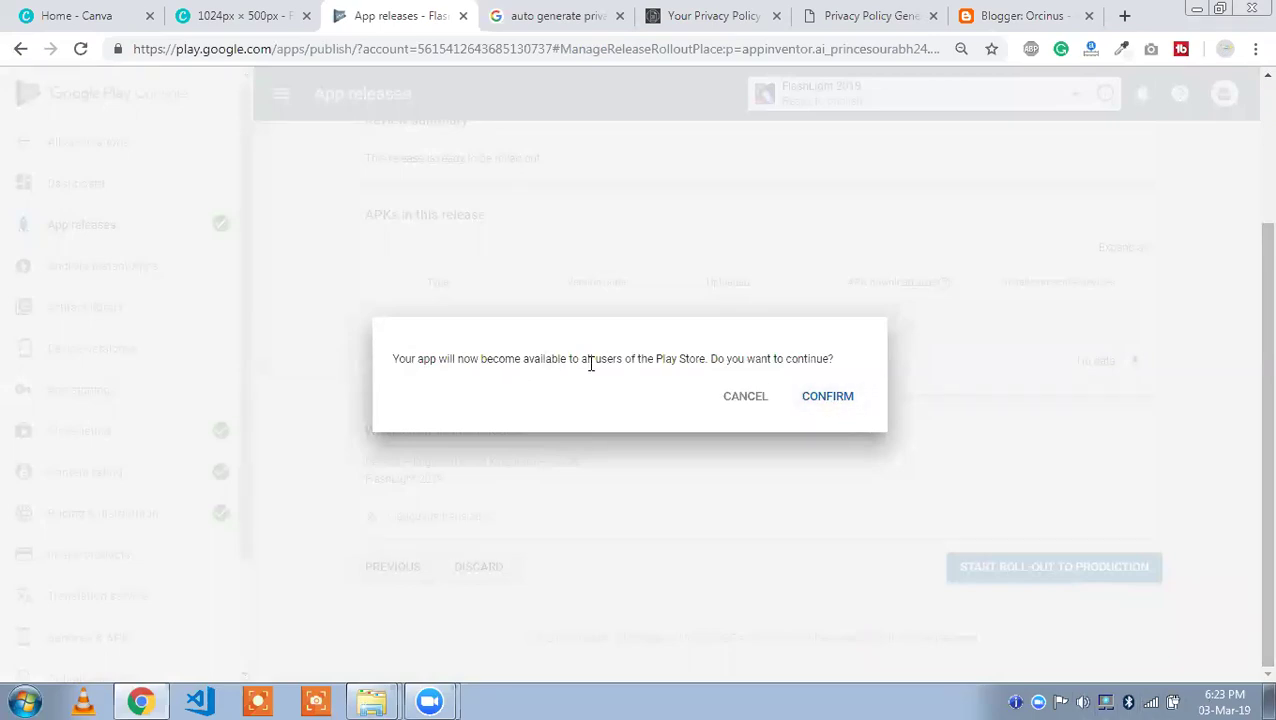
pyautogui.click(830, 397)
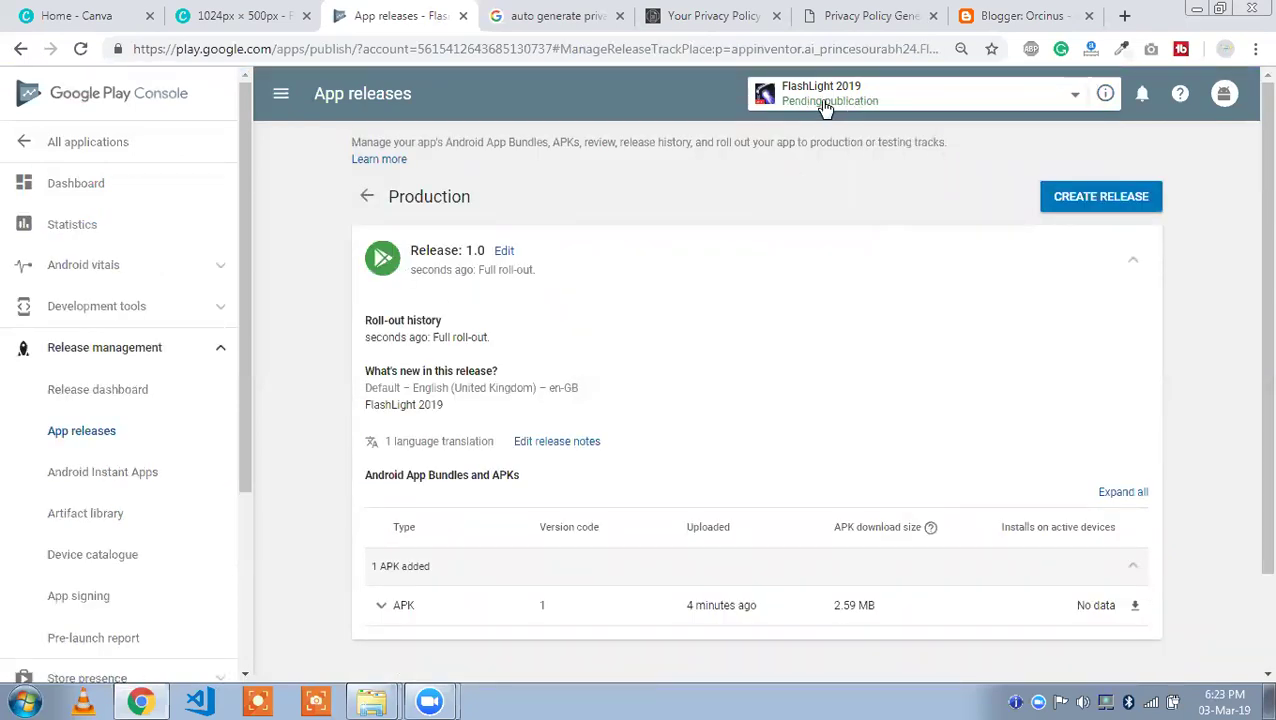
pyautogui.click(897, 103)
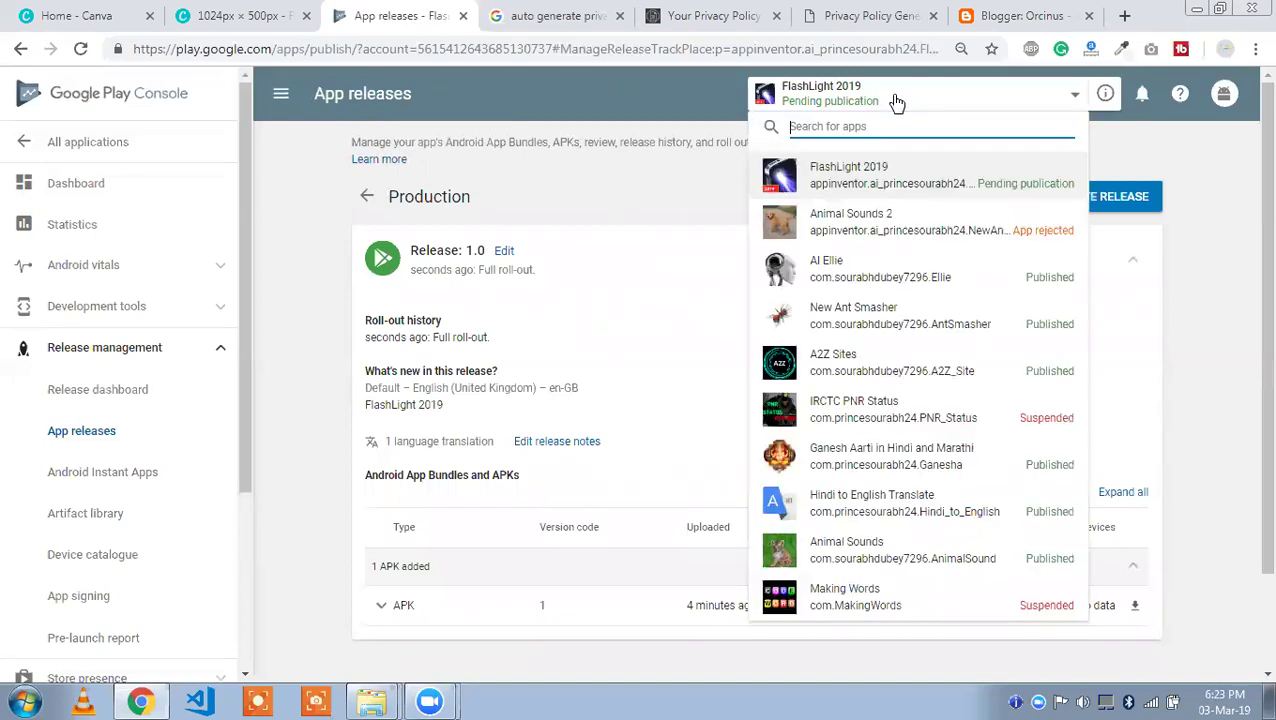
pyautogui.click(591, 178)
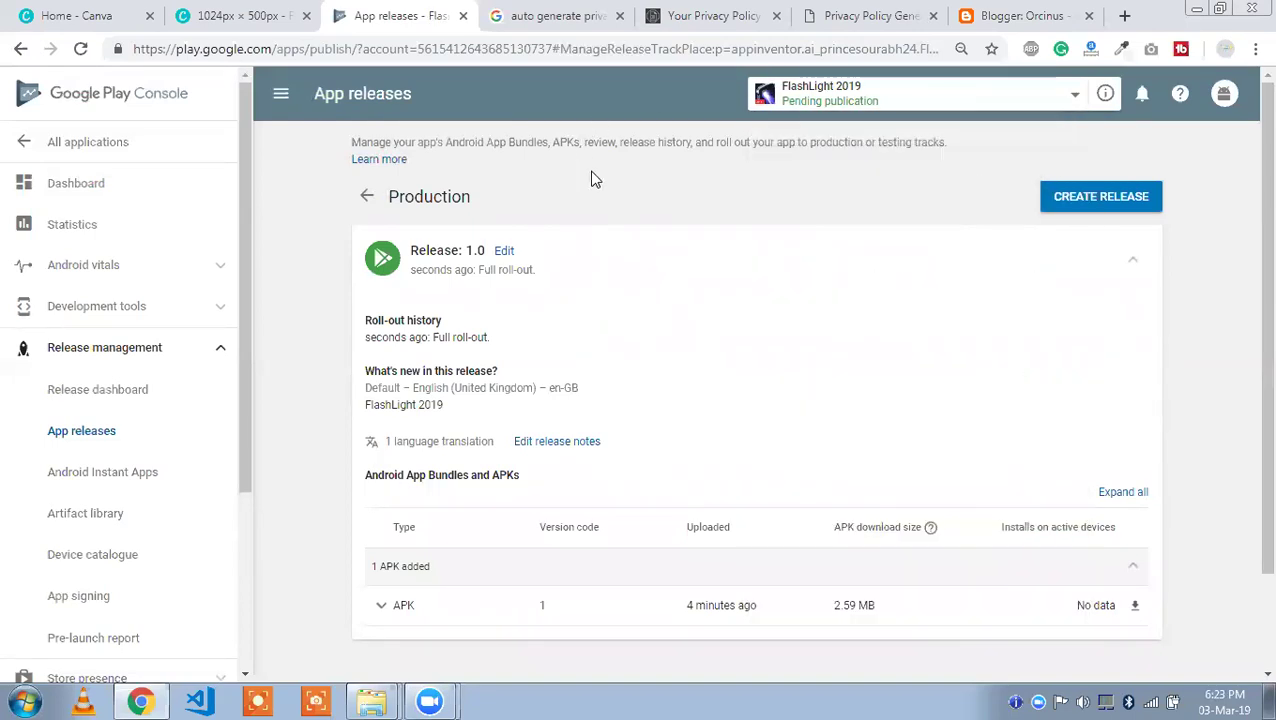